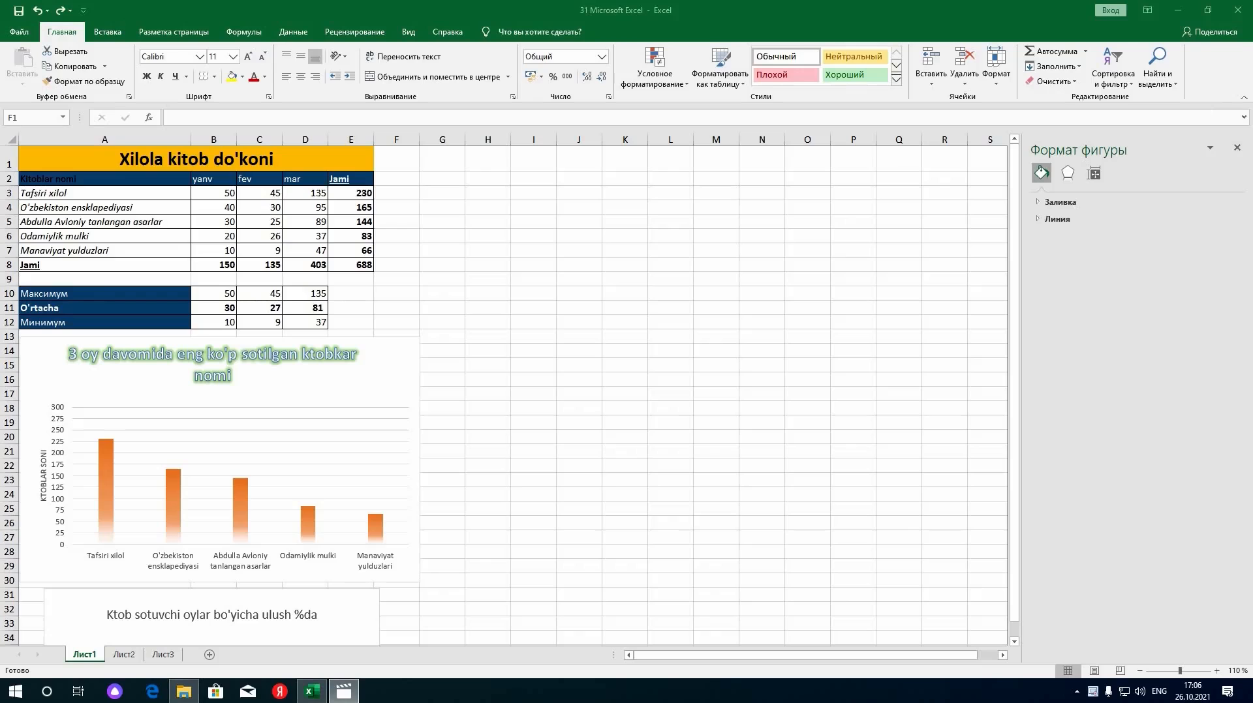
- Close the shape formatting pane beside the worksheet
left_click(1237, 148)
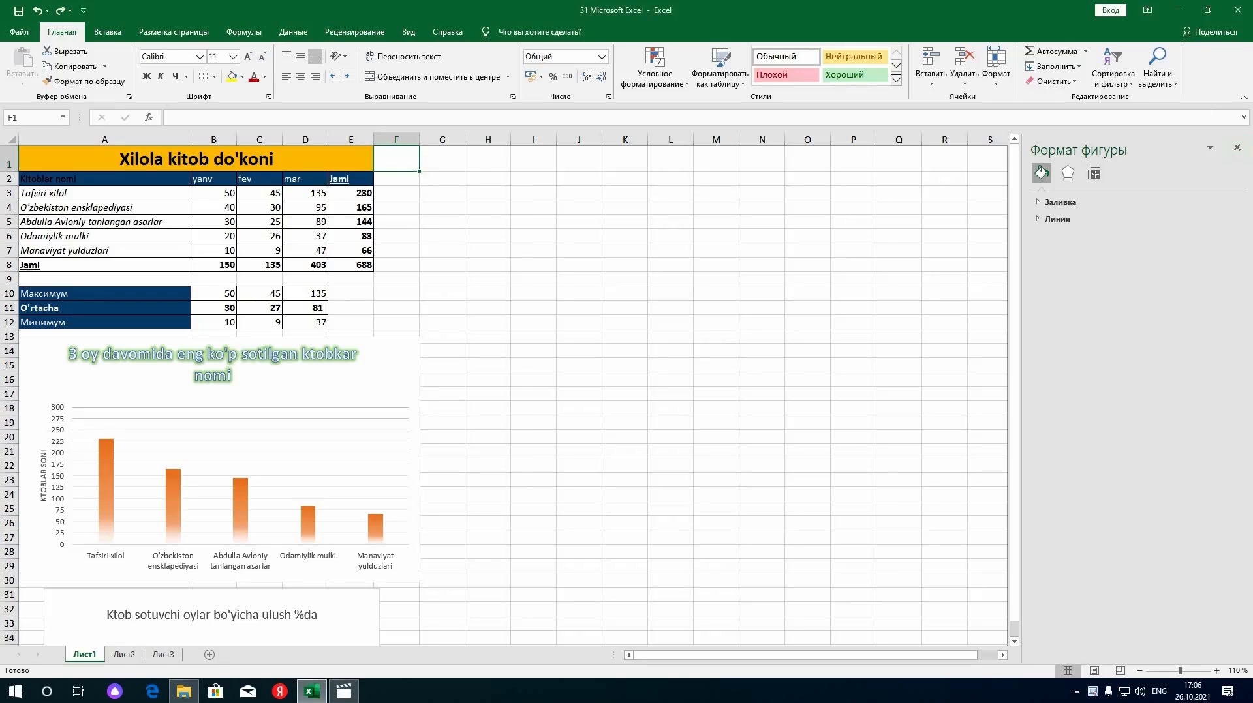
left_click(174, 31)
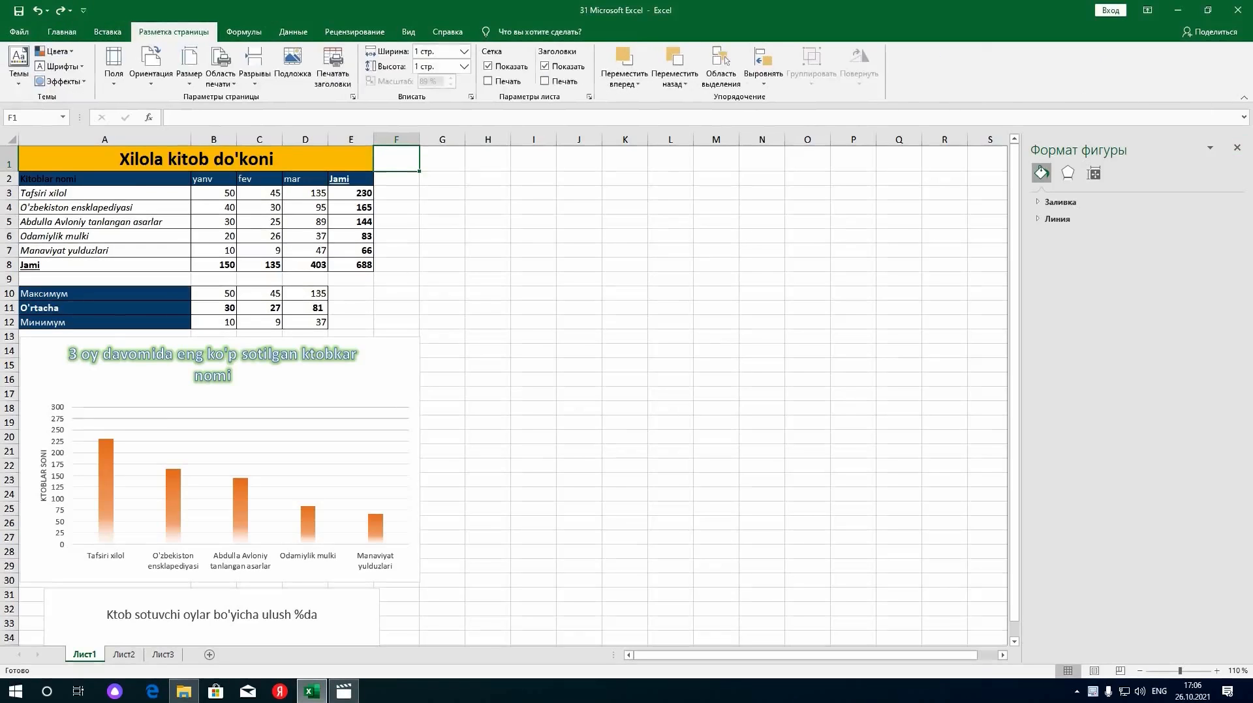
left_click(1237, 148)
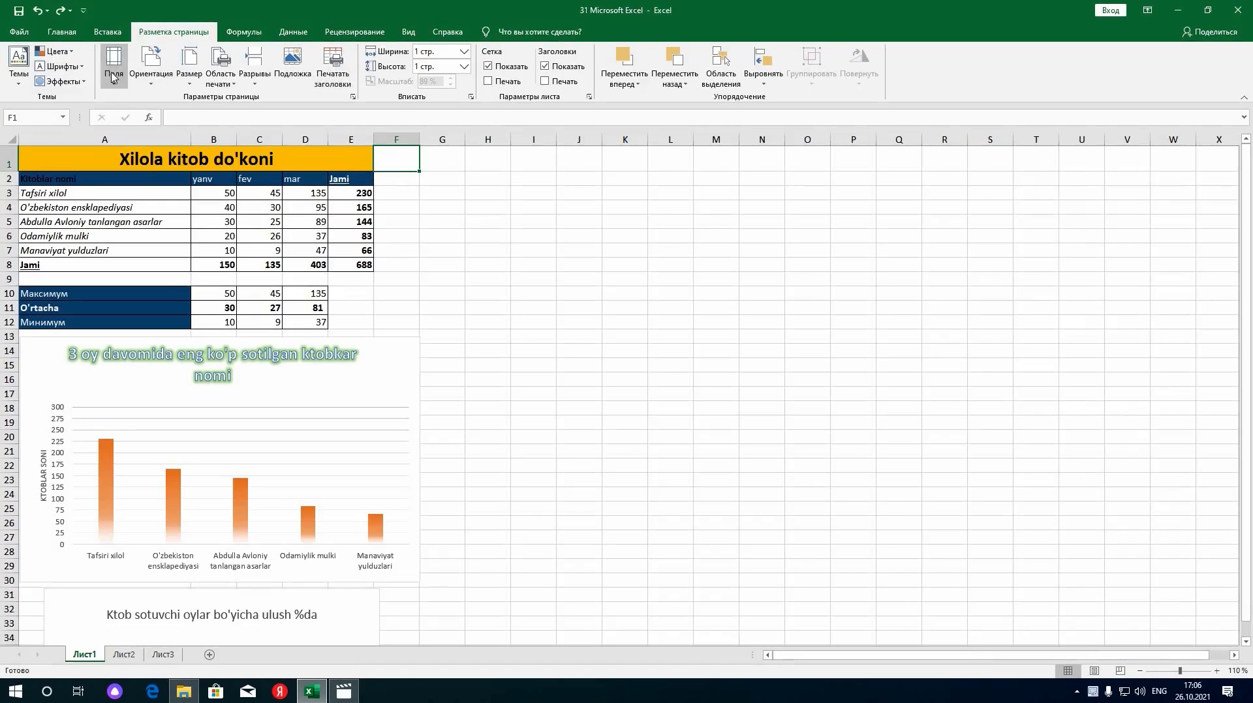
- Review the available page margins, orientation, paper size and print area options for the sheet
left_click(114, 78)
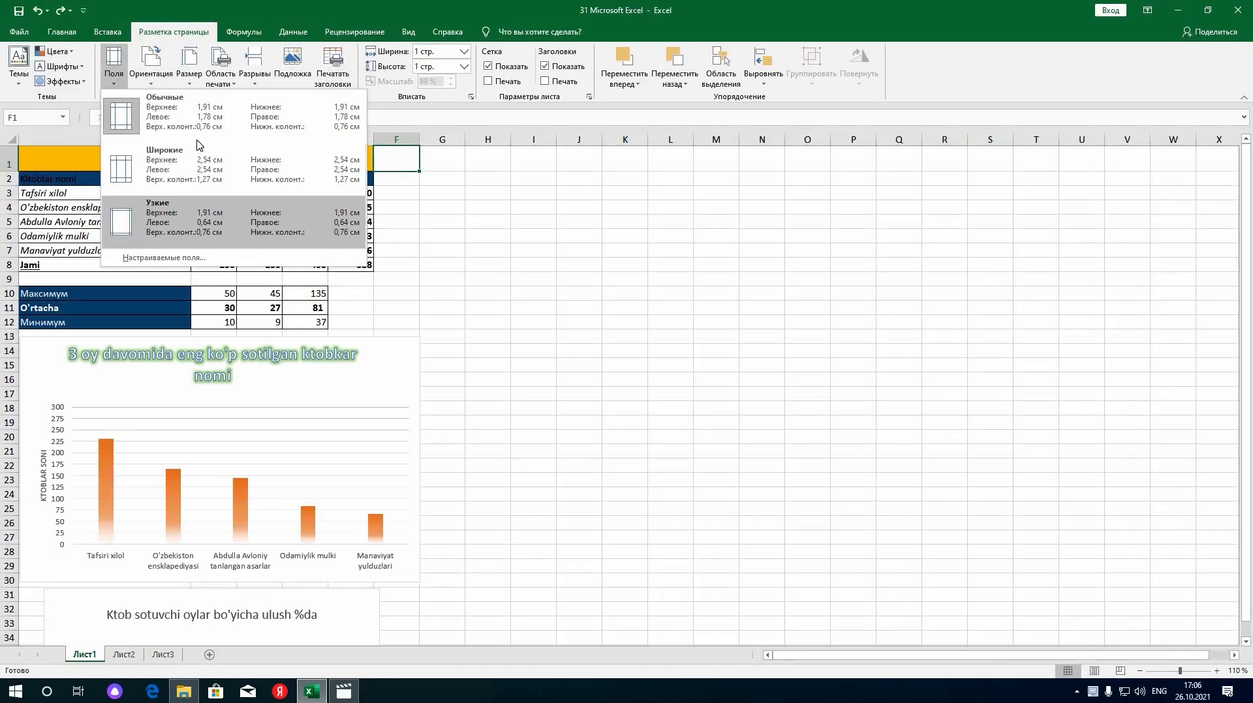
left_click(168, 68)
left_click(151, 68)
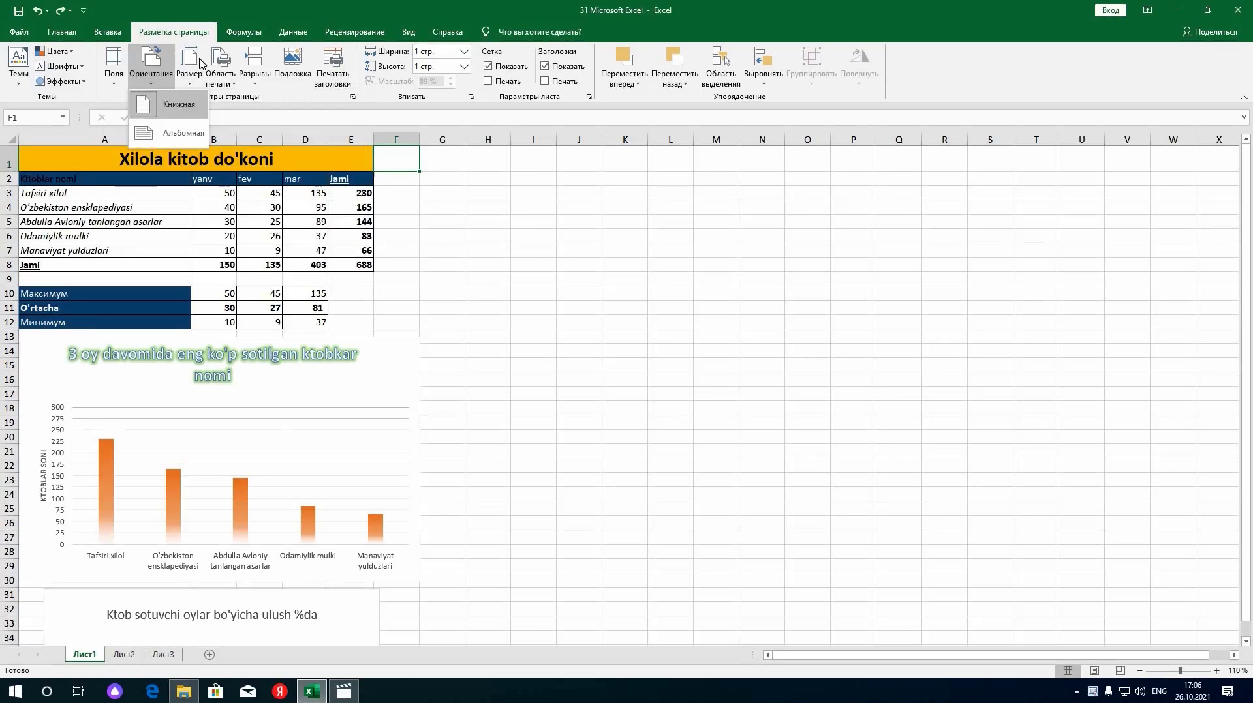
left_click(196, 64)
left_click(191, 65)
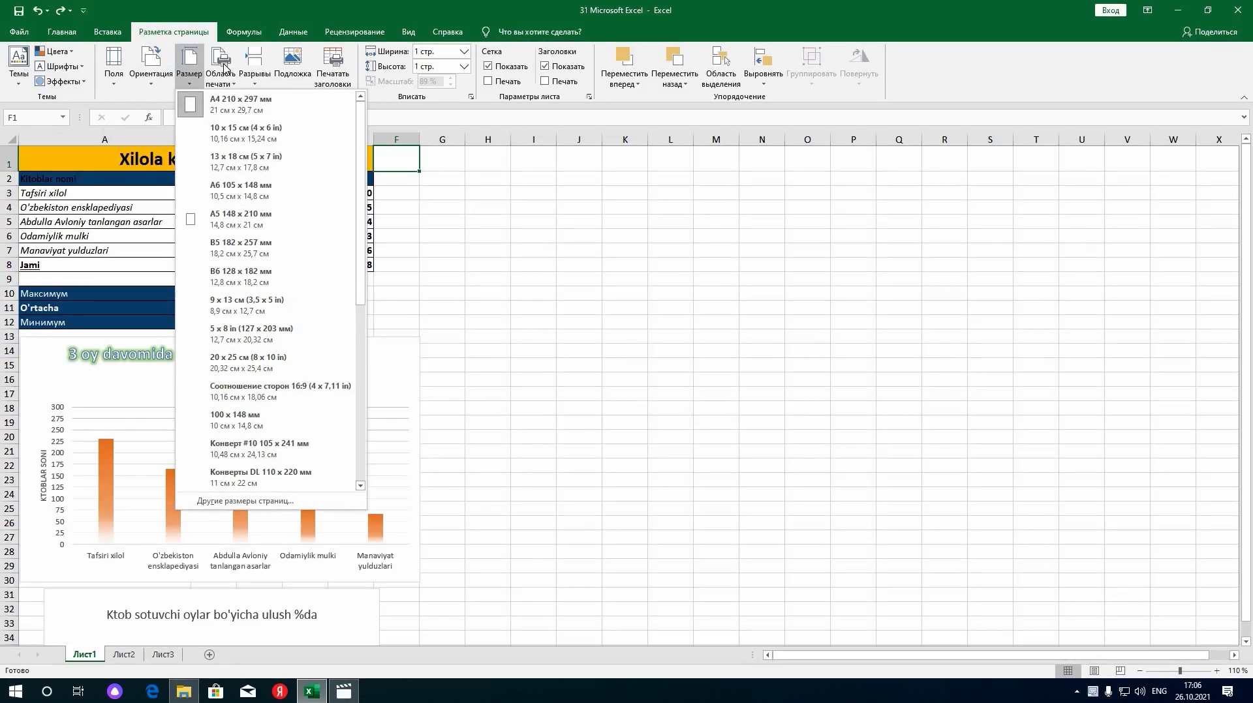
left_click(224, 67)
left_click(222, 69)
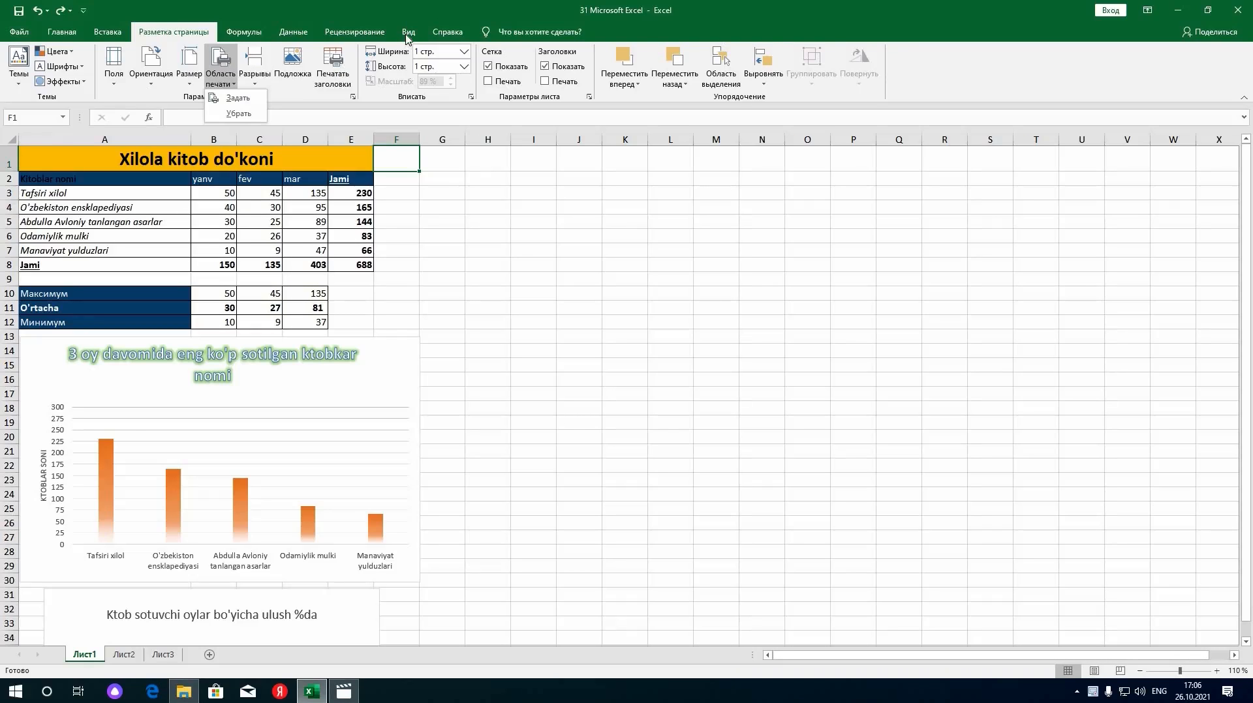
- Show the sheet in Page Break Preview and extend the lower page boundary down past row 64
left_click(407, 32)
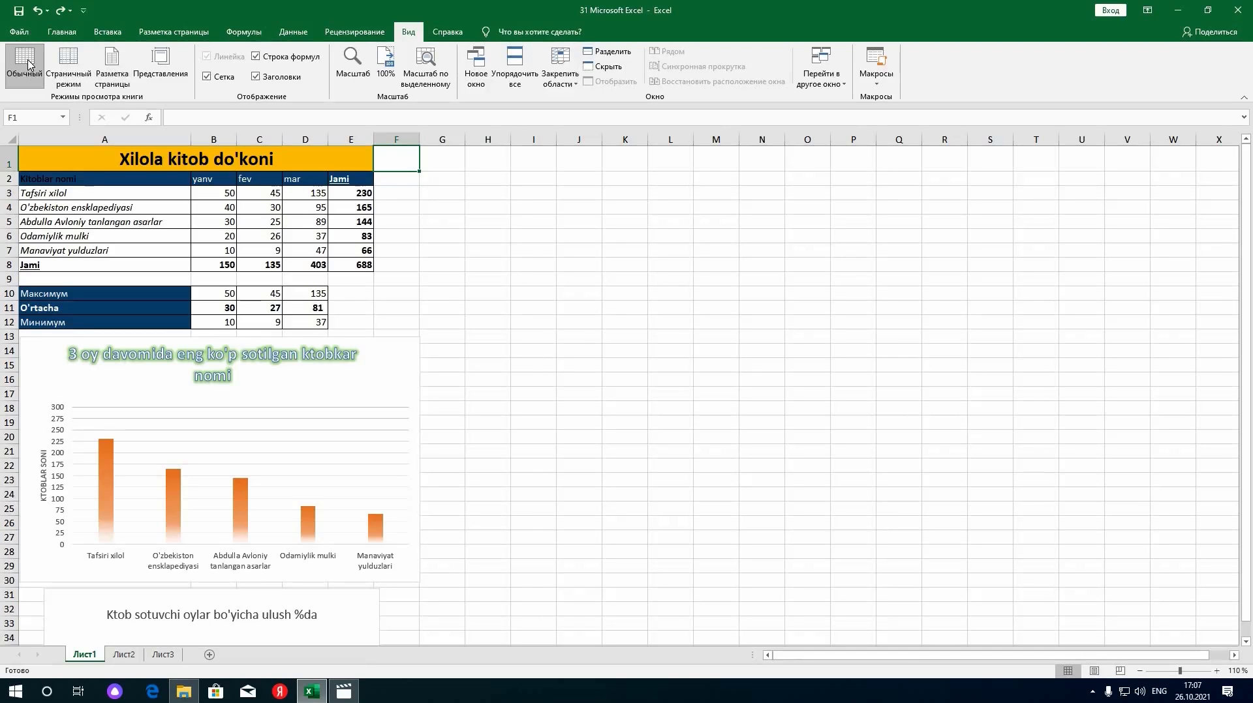
left_click(68, 63)
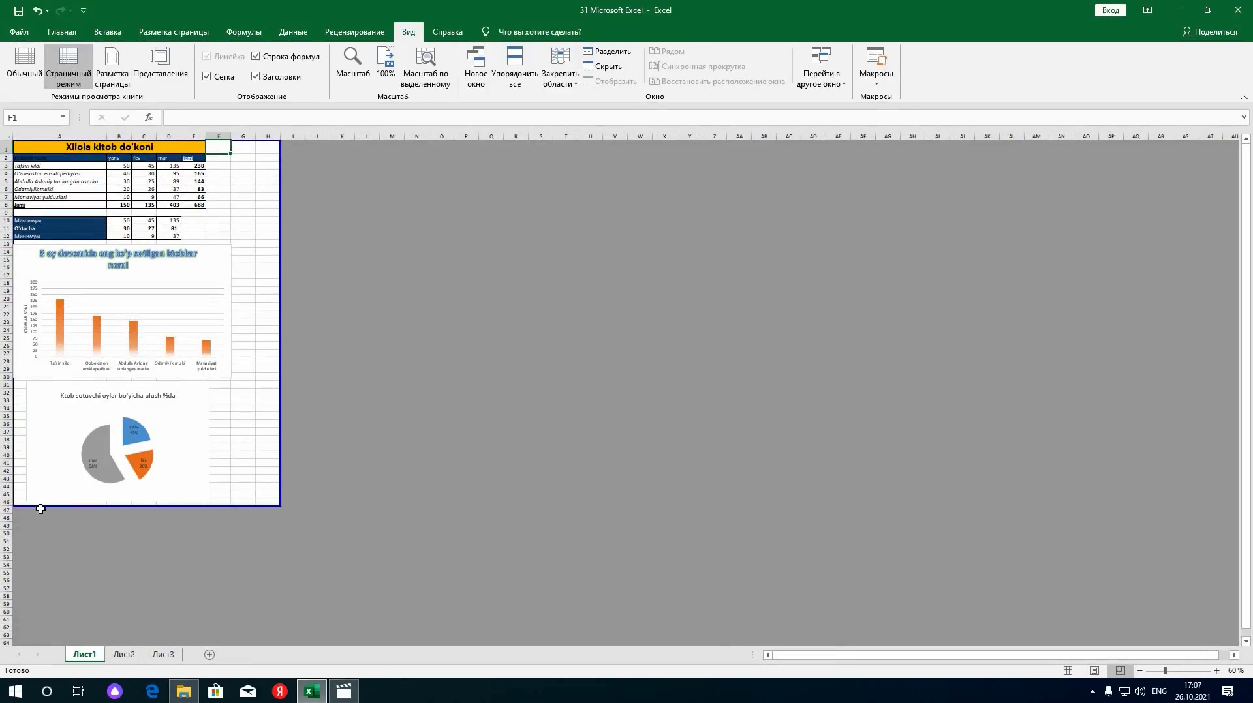
left_click(276, 508)
mouse_move(279, 606)
left_mouse_down()
mouse_move(276, 633)
mouse_move(285, 588)
left_mouse_up()
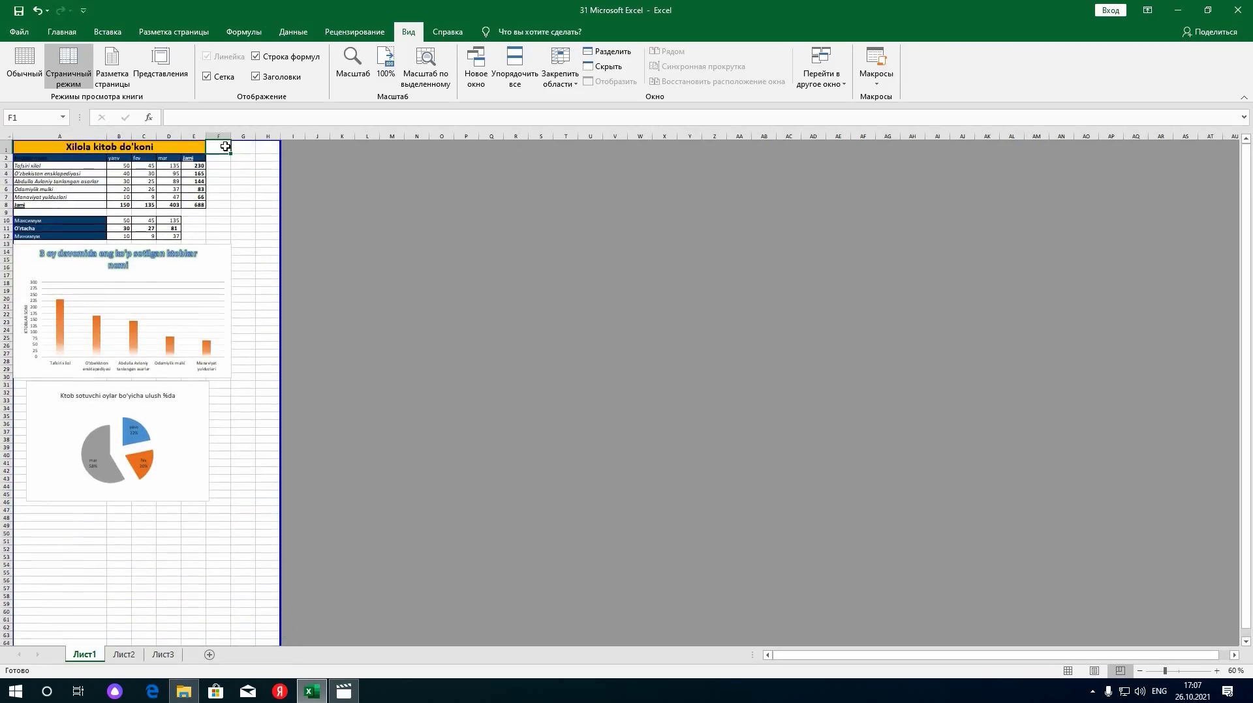
- Move the column chart sideways in Normal view so it starts in column C, and show the page boundaries again
left_click(21, 61)
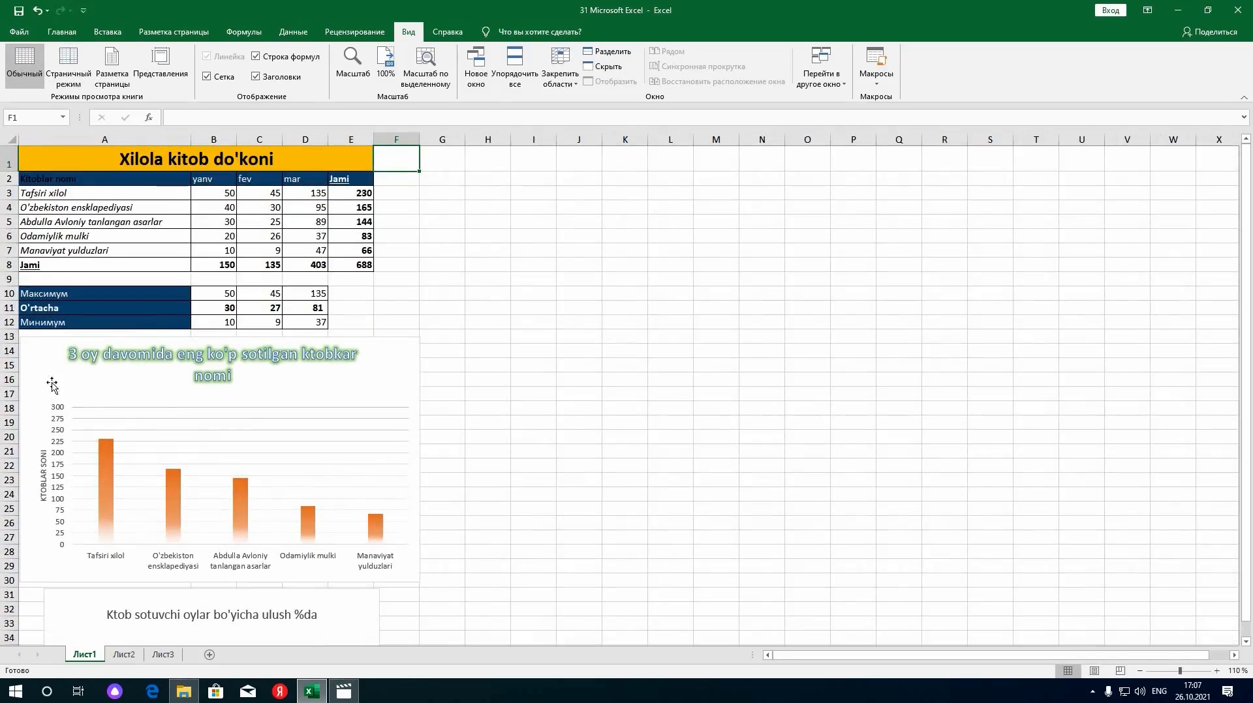
left_click_drag(53, 385, 522, 356)
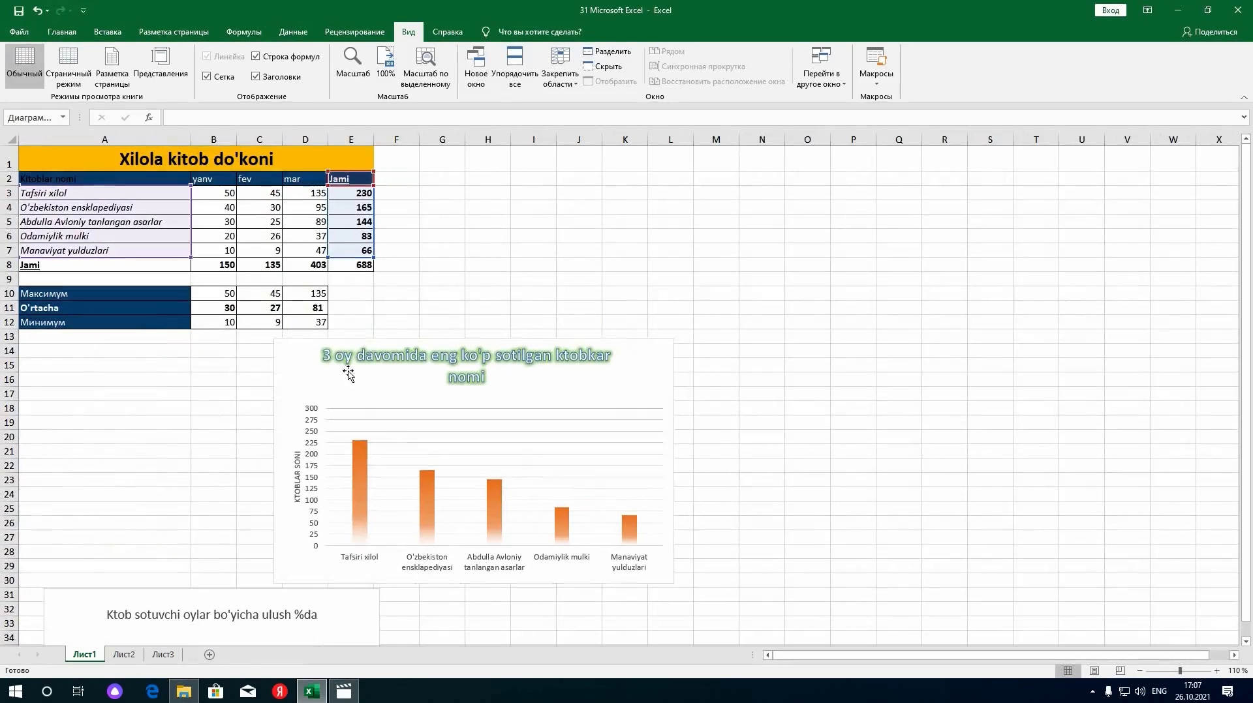
left_click(65, 65)
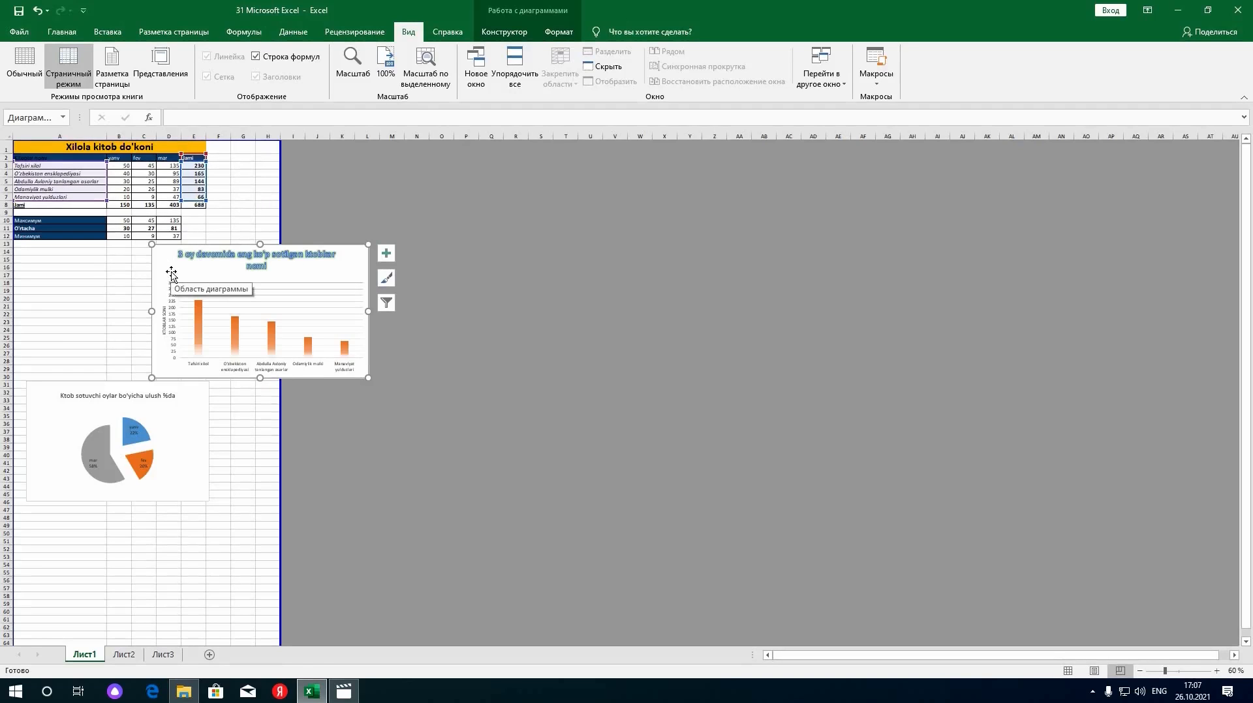
- Reposition the column chart in Page Break Preview so it starts in column A at row 13, above the pie chart
left_click(218, 172)
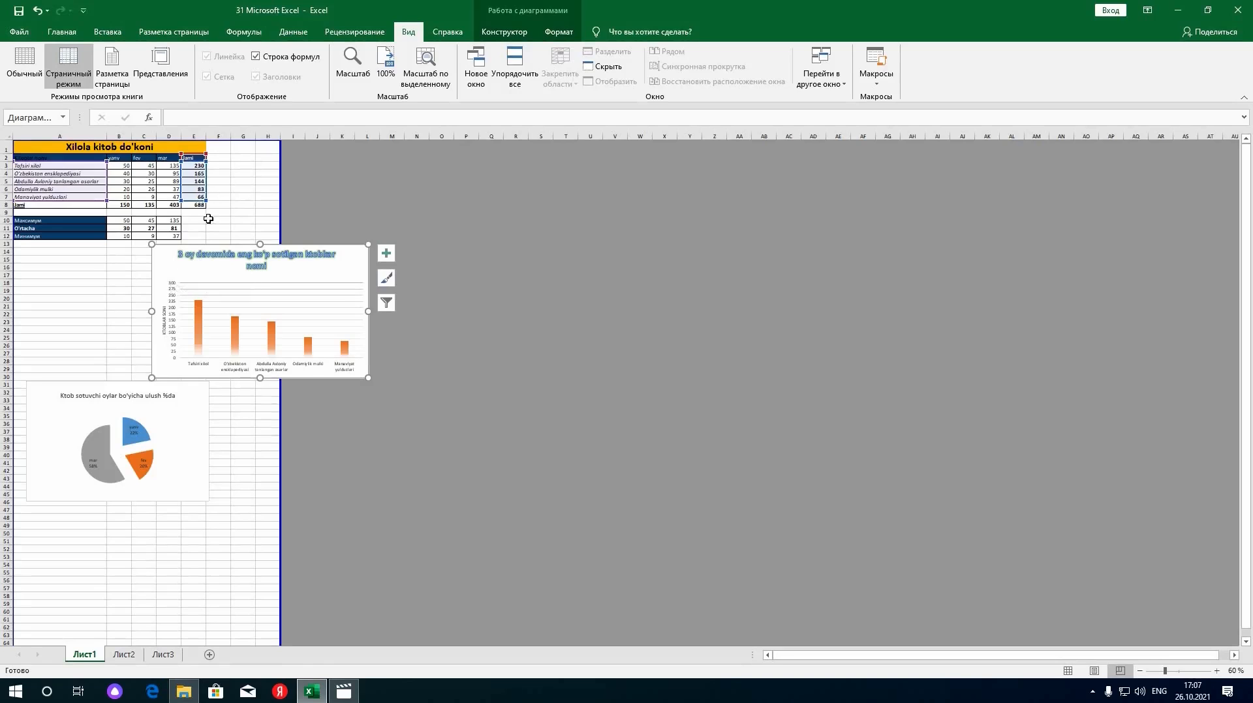
left_click_drag(222, 344, 313, 524)
left_click_drag(270, 459, 107, 350)
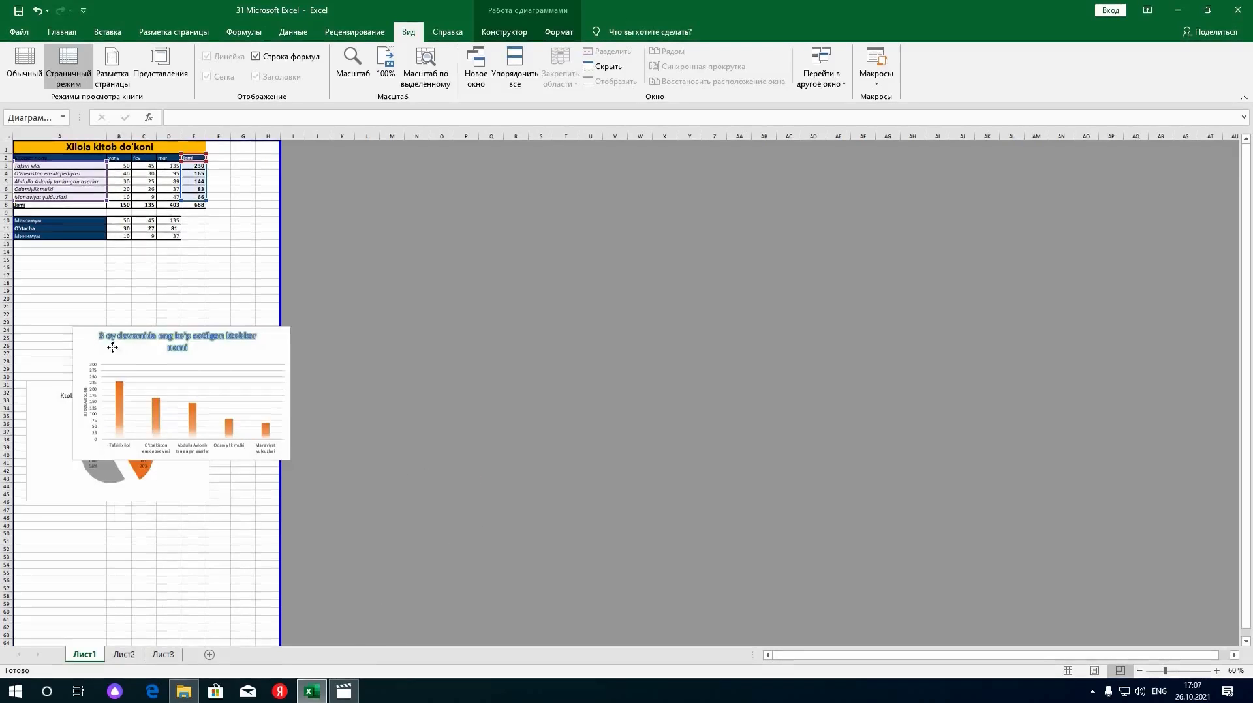
left_click_drag(161, 509, 111, 288)
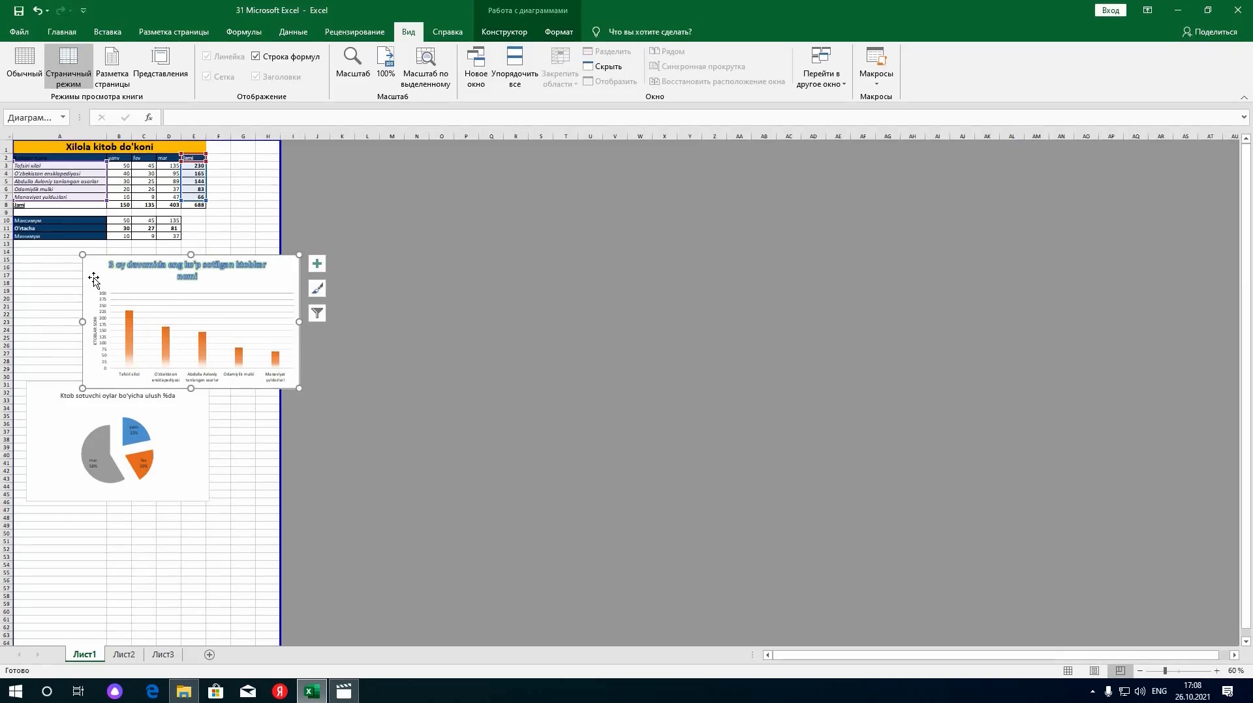
left_click_drag(93, 280, 93, 268)
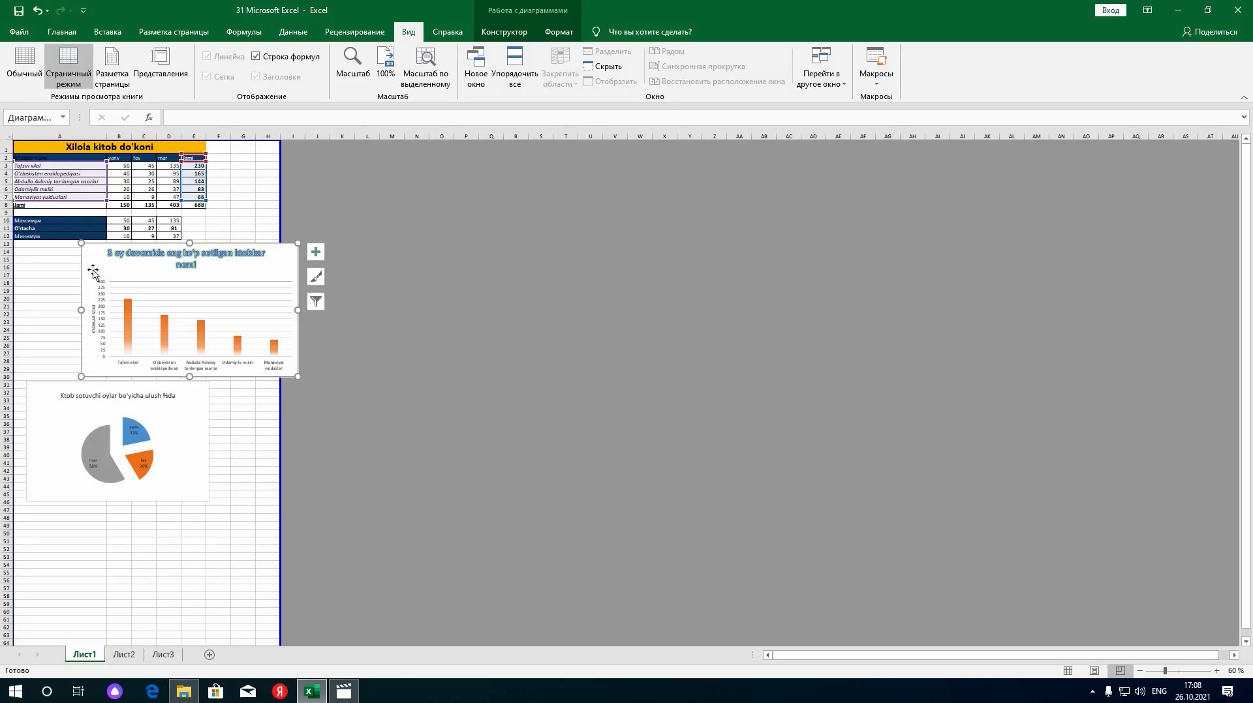
left_click(247, 182)
type("p")
key("BackSpace")
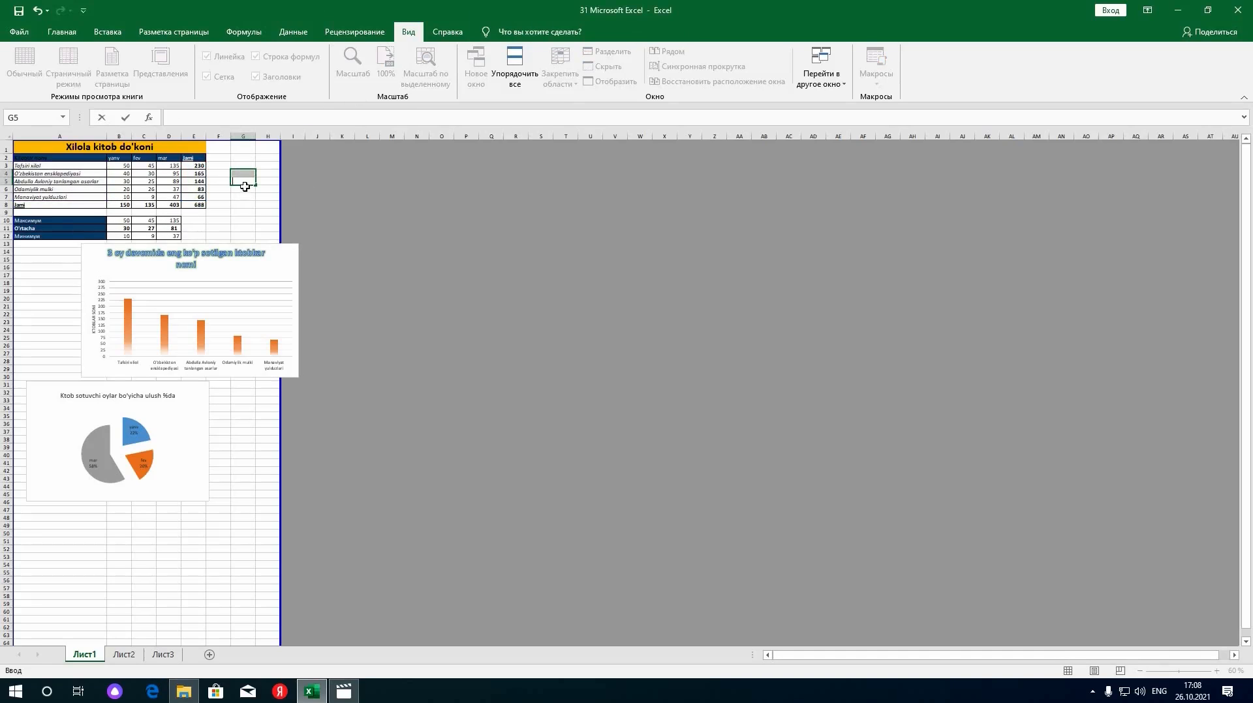
key("Return")
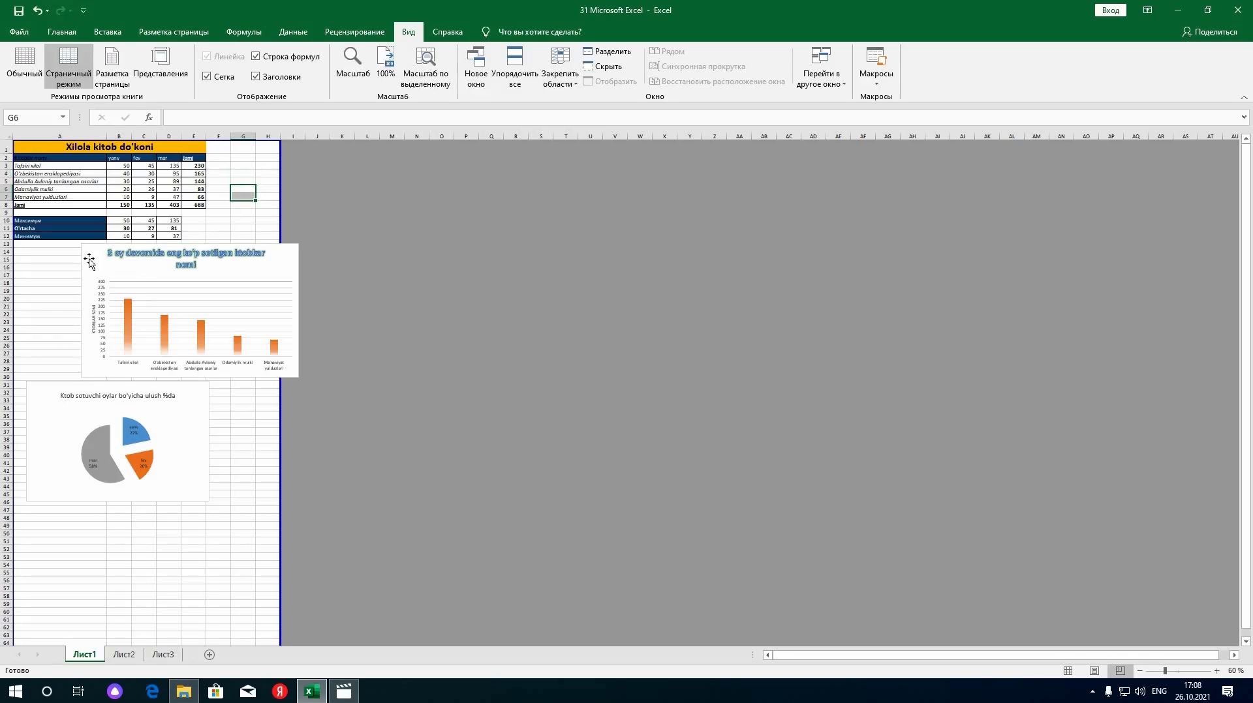
- Display the sheet in Page Layout view and examine the first page from its header area to its footer area
left_click(99, 258)
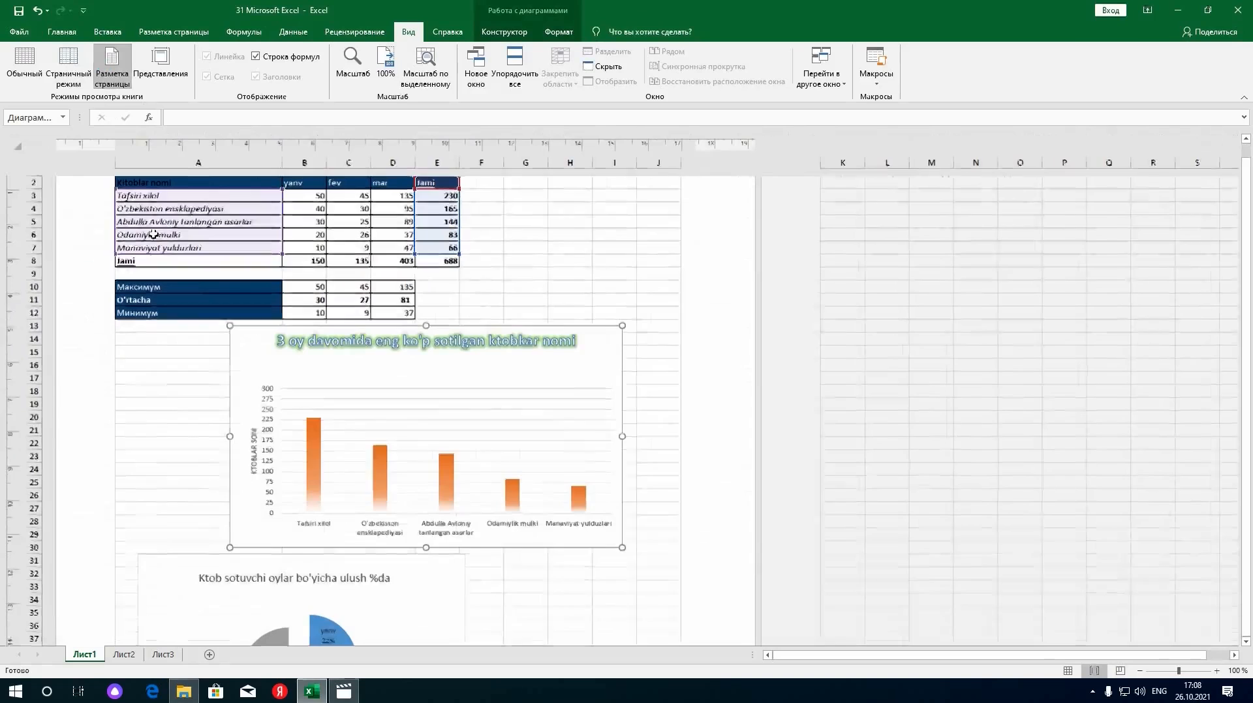
left_click(108, 70)
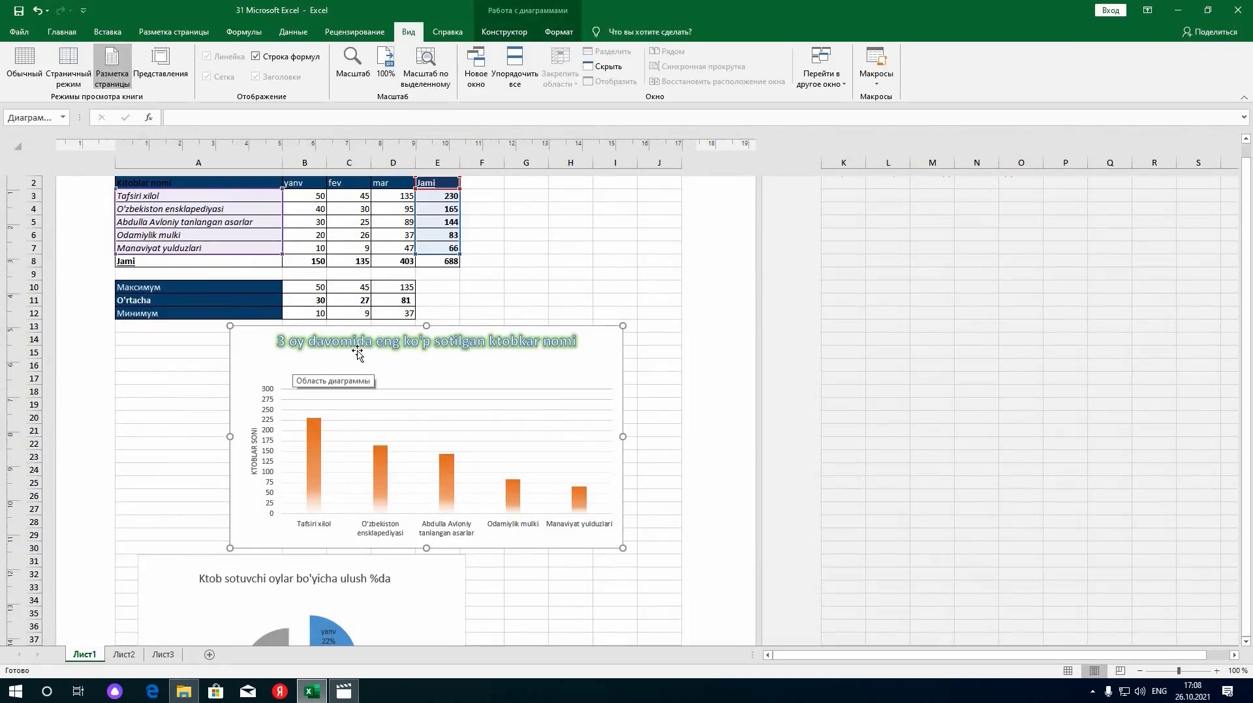
scroll(589, 311, "down", 3)
scroll(588, 311, "up", 5)
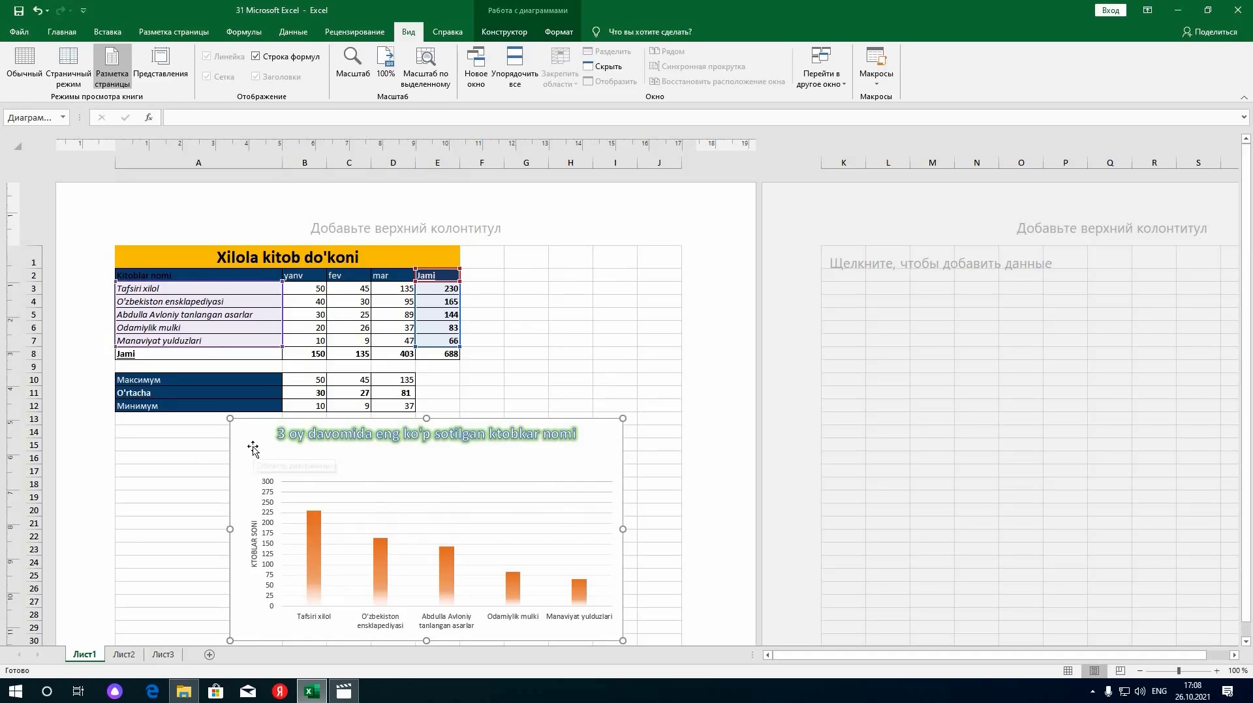
scroll(238, 448, "down", 3)
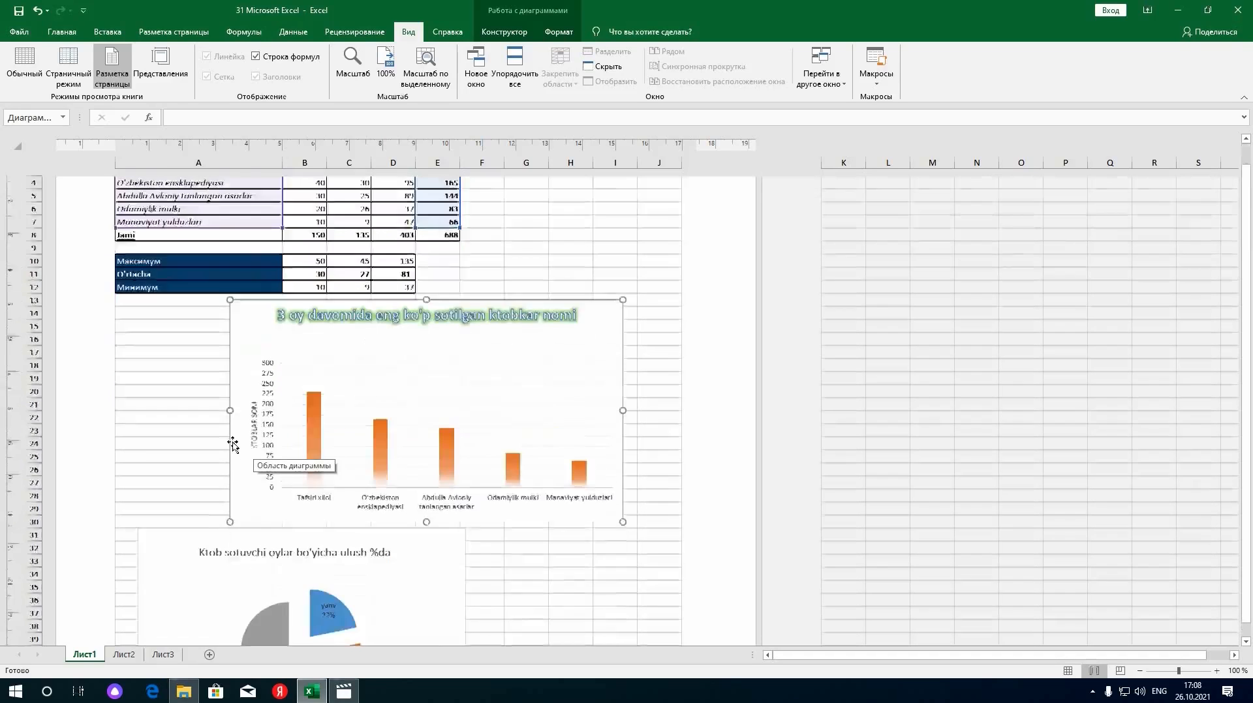
scroll(238, 441, "down", 10)
scroll(232, 438, "down", 6)
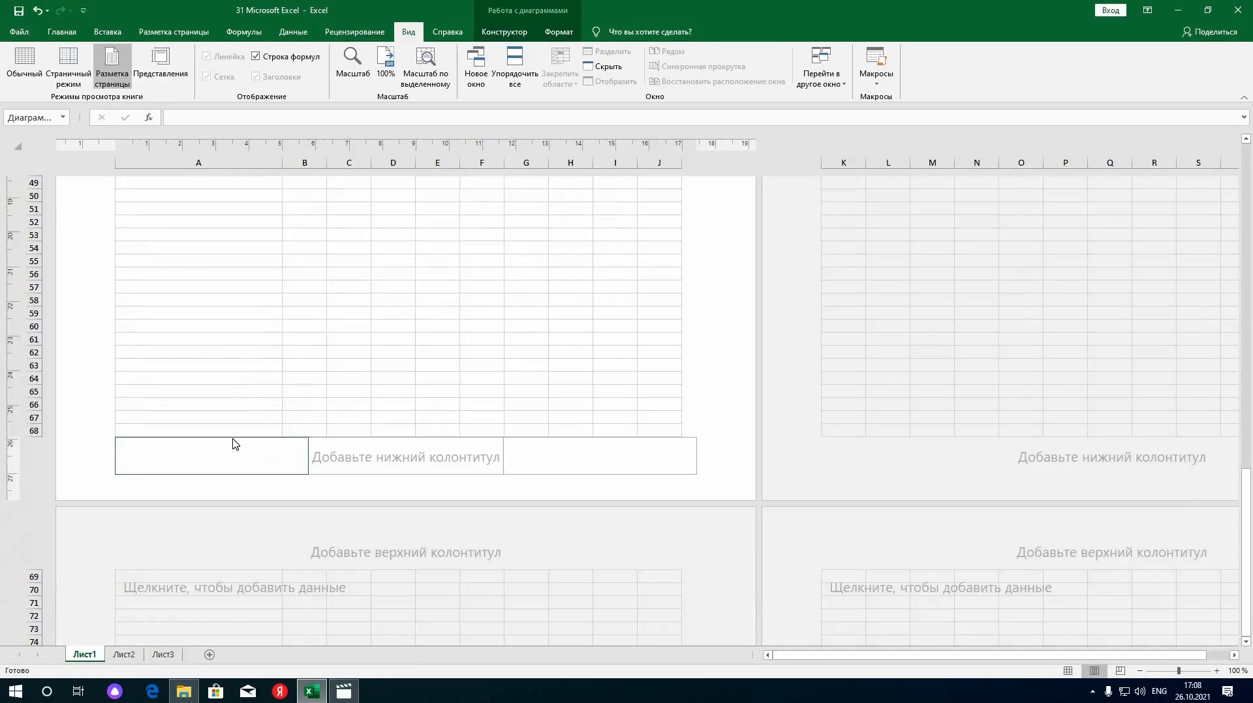
scroll(232, 434, "up", 18)
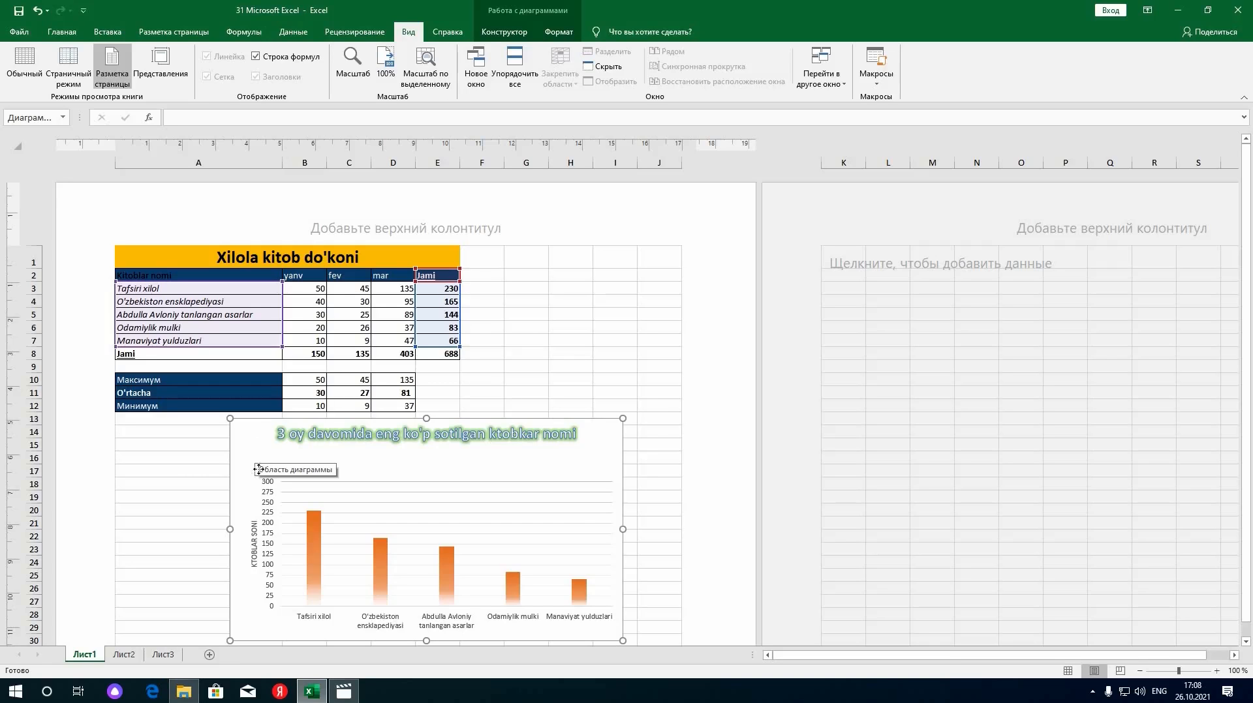
- Move the column chart beside the tables into columns K to T and check how the page layout adapts
left_click_drag(259, 469, 894, 297)
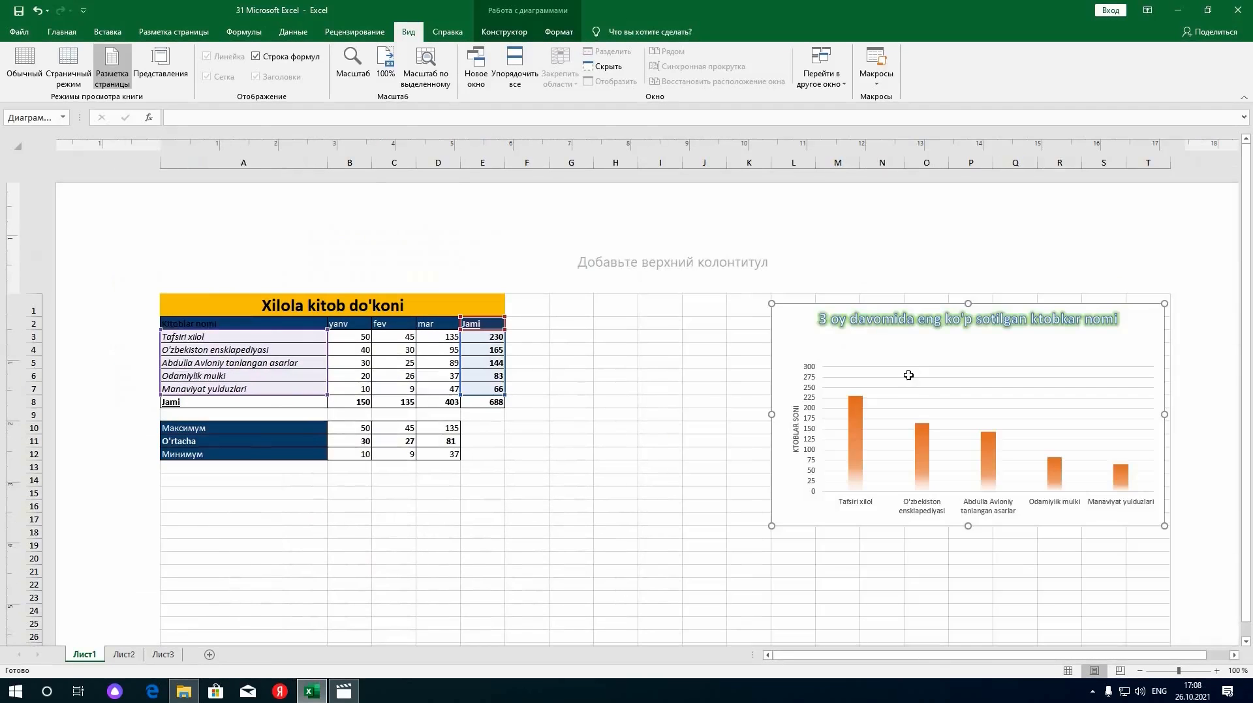
scroll(828, 372, "down", 4)
scroll(783, 359, "up", 4)
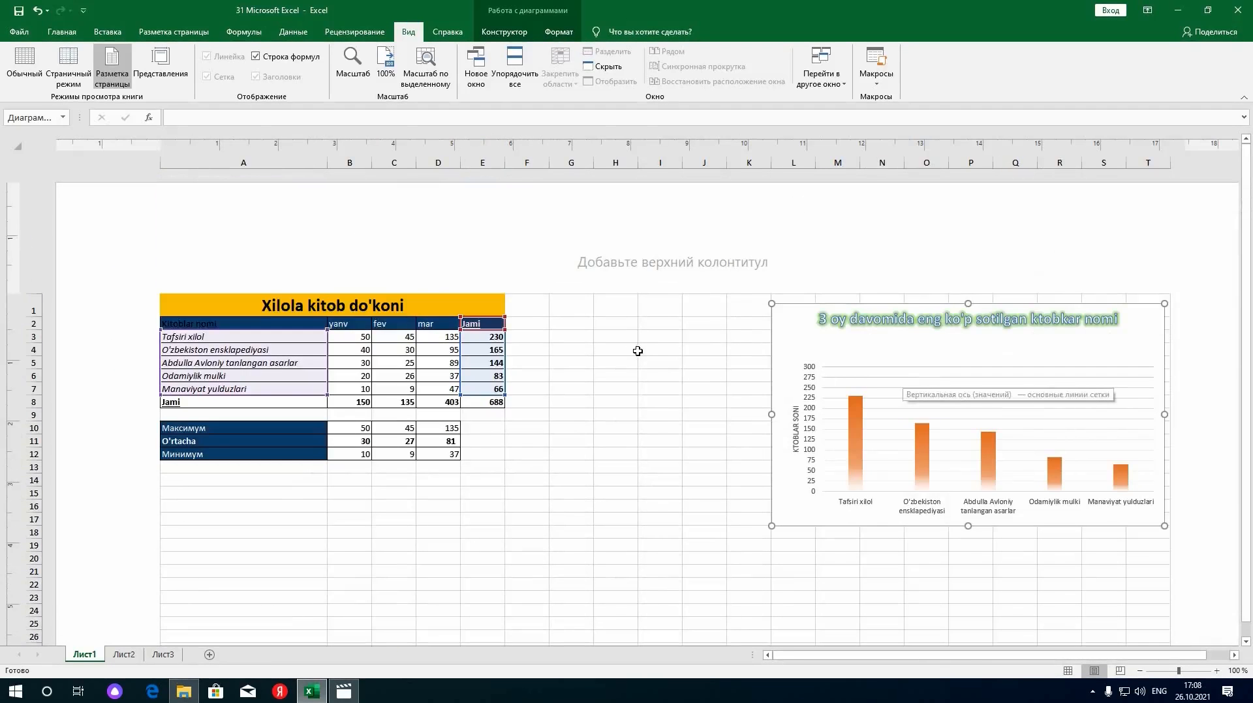
scroll(682, 397, "down", 8)
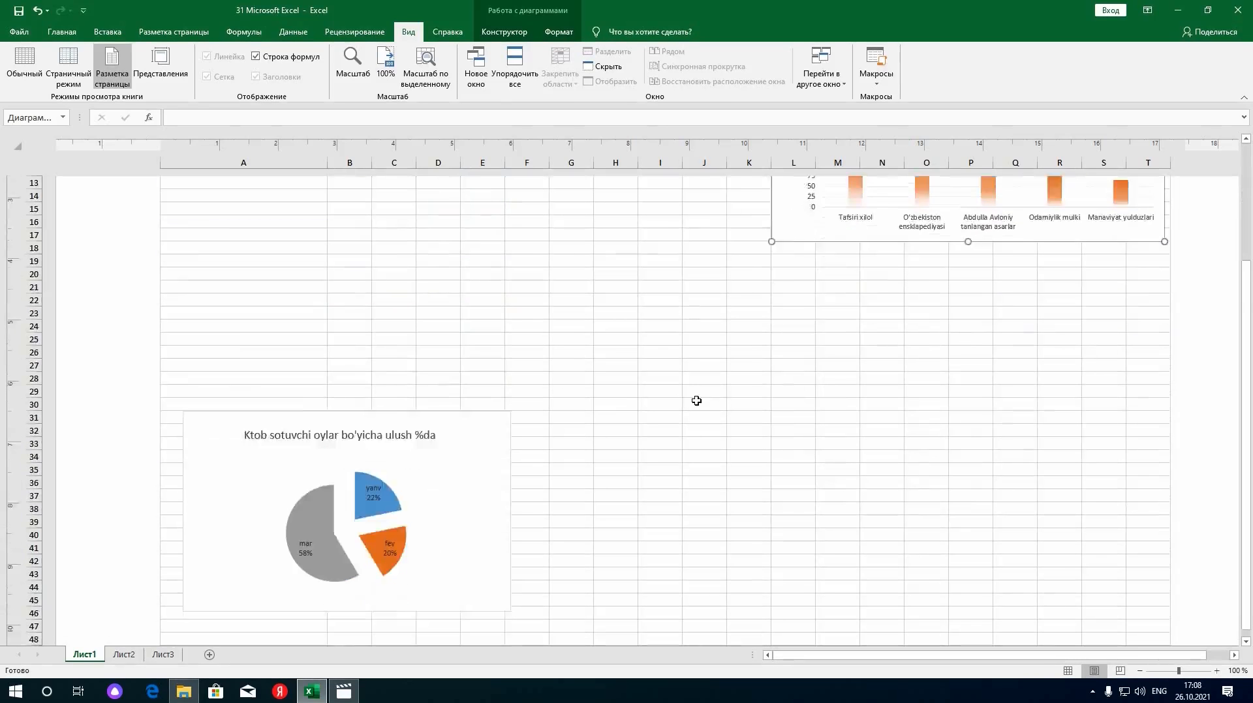
scroll(617, 406, "up", 5)
scroll(616, 405, "up", 6)
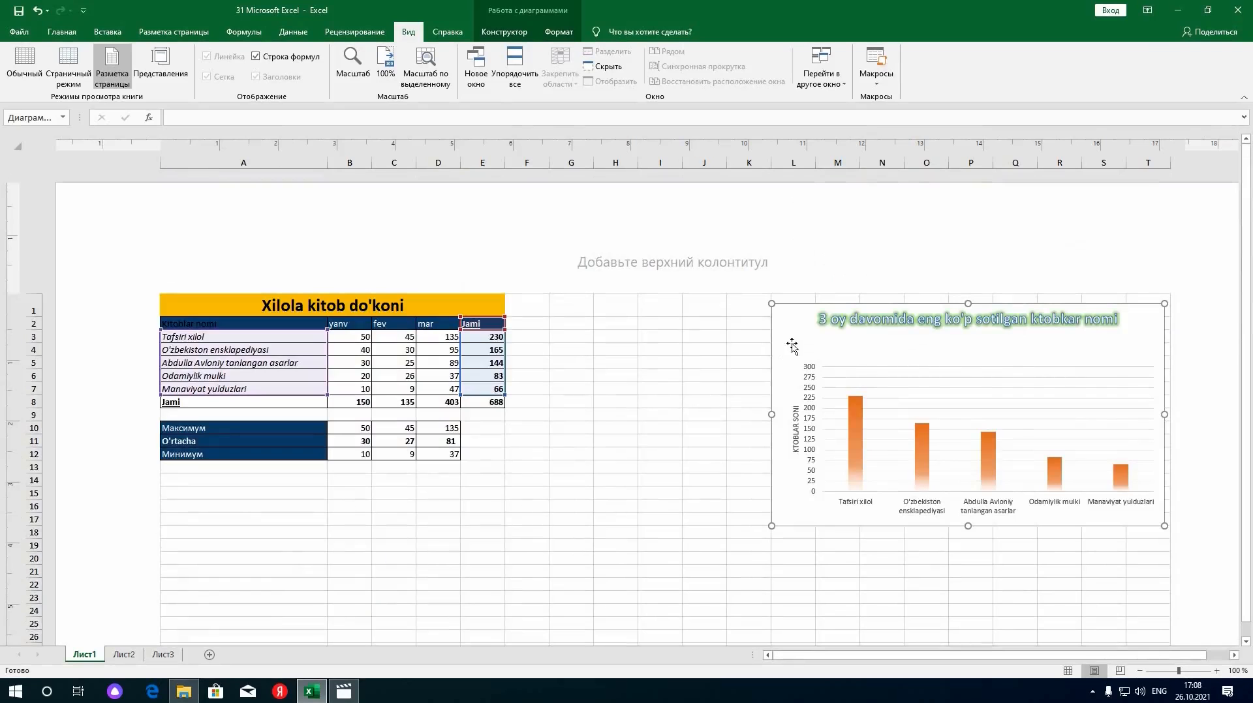
- Move the column chart back below the maximum, average and minimum rows, starting in column A at row 13
left_click_drag(787, 356, 161, 522)
key("ctrl+z")
left_click_drag(610, 471, 177, 510)
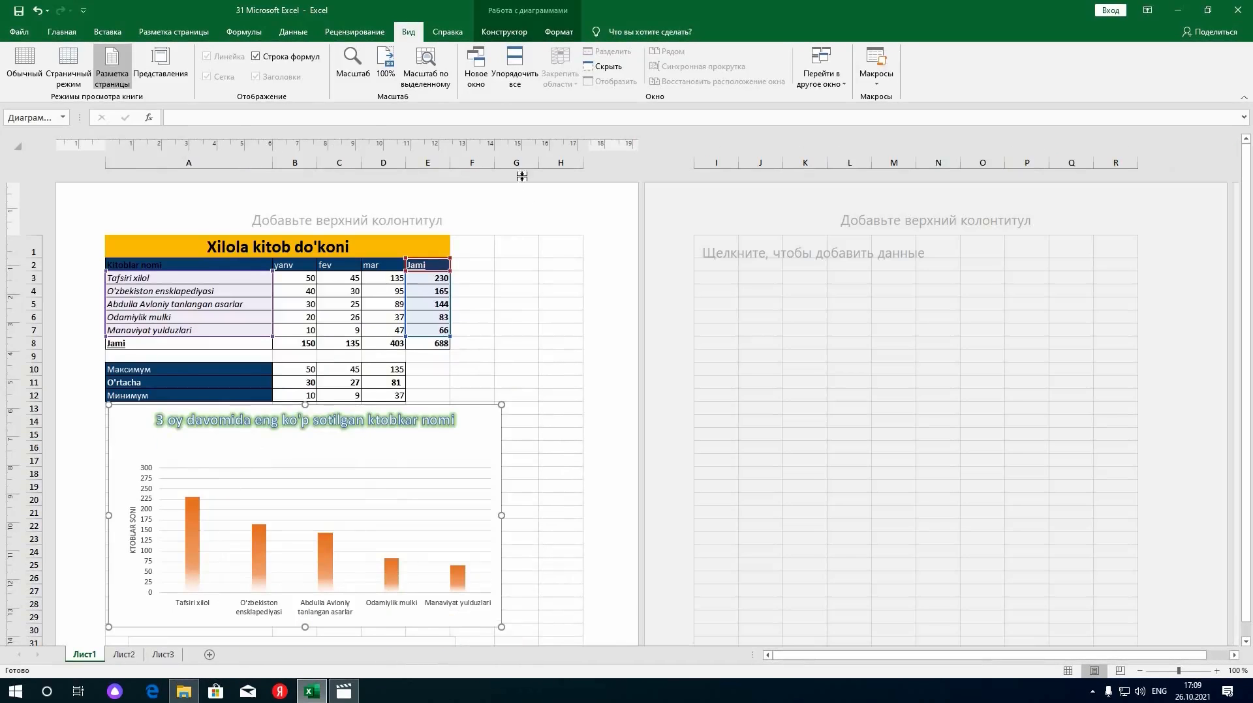
- Return the sheet to Normal view, check both charts and deselect the column chart
left_click(68, 66)
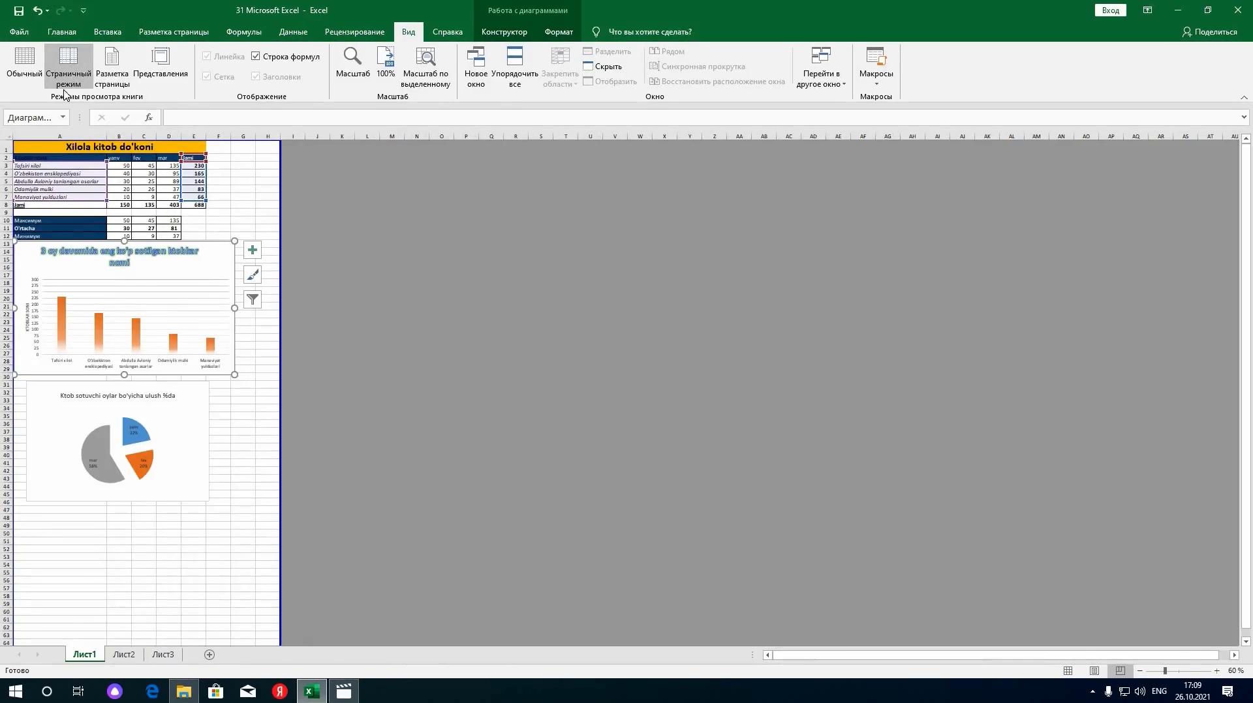
left_click(27, 68)
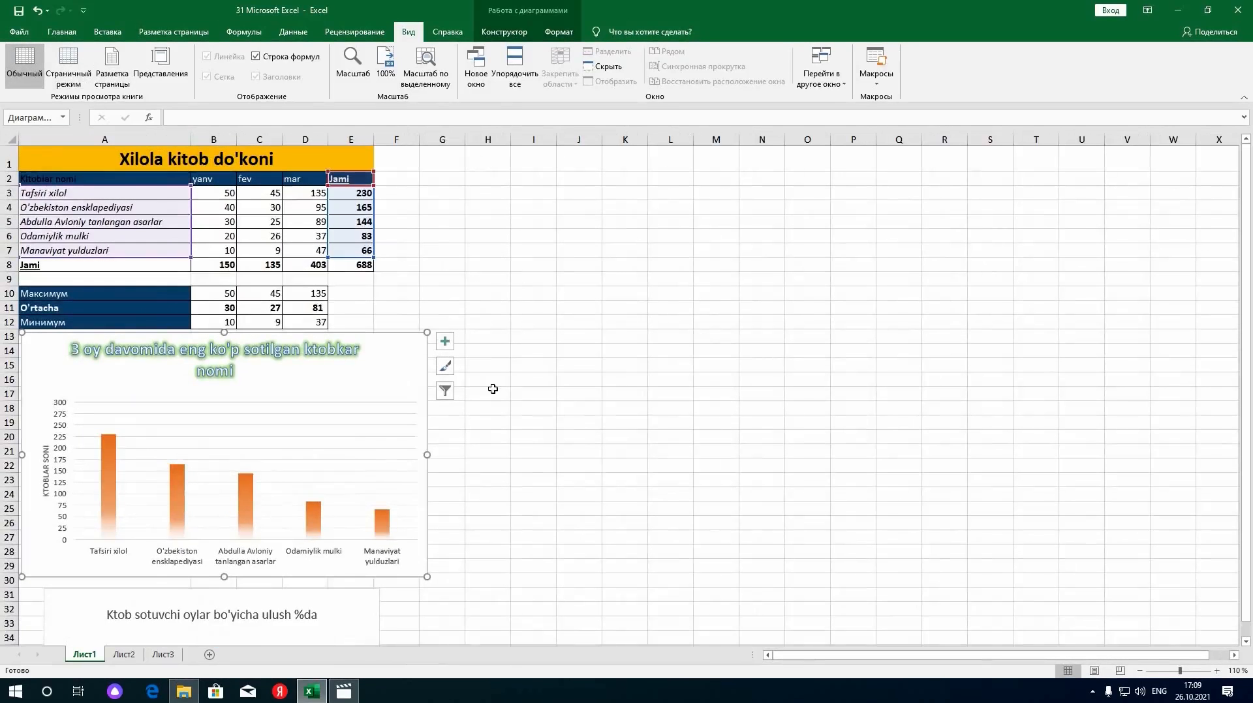
scroll(334, 473, "down", 9)
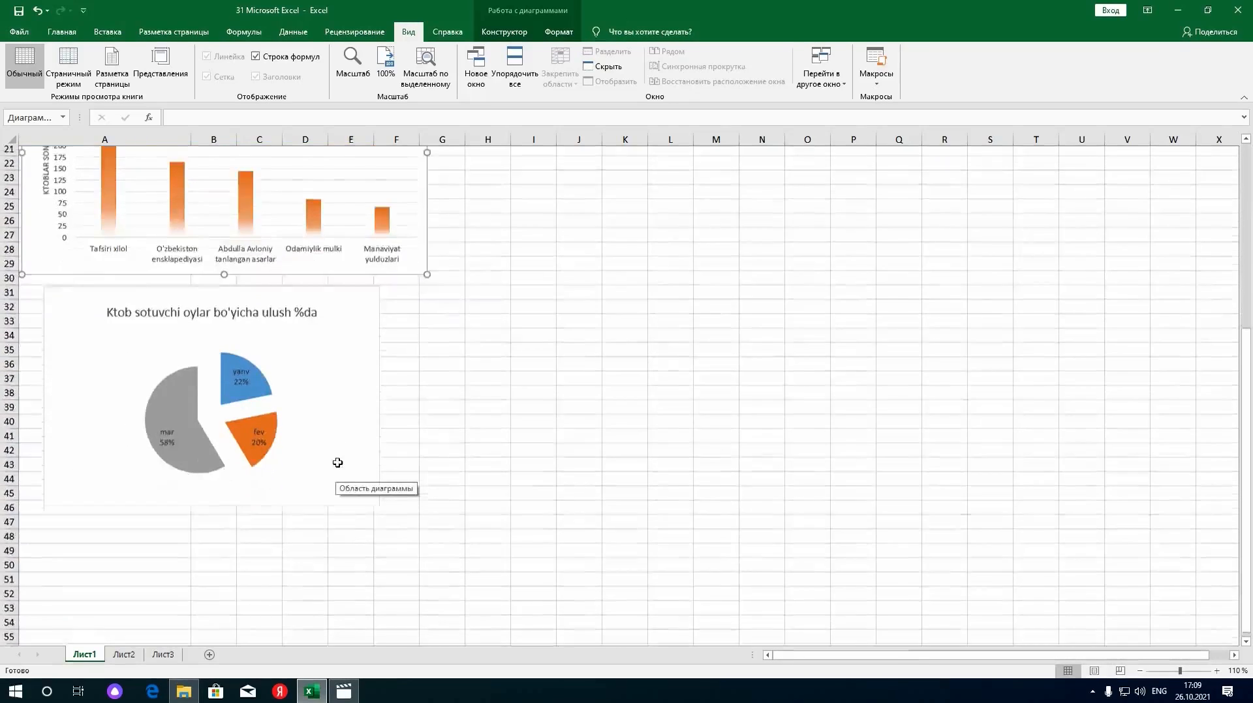
scroll(332, 455, "up", 8)
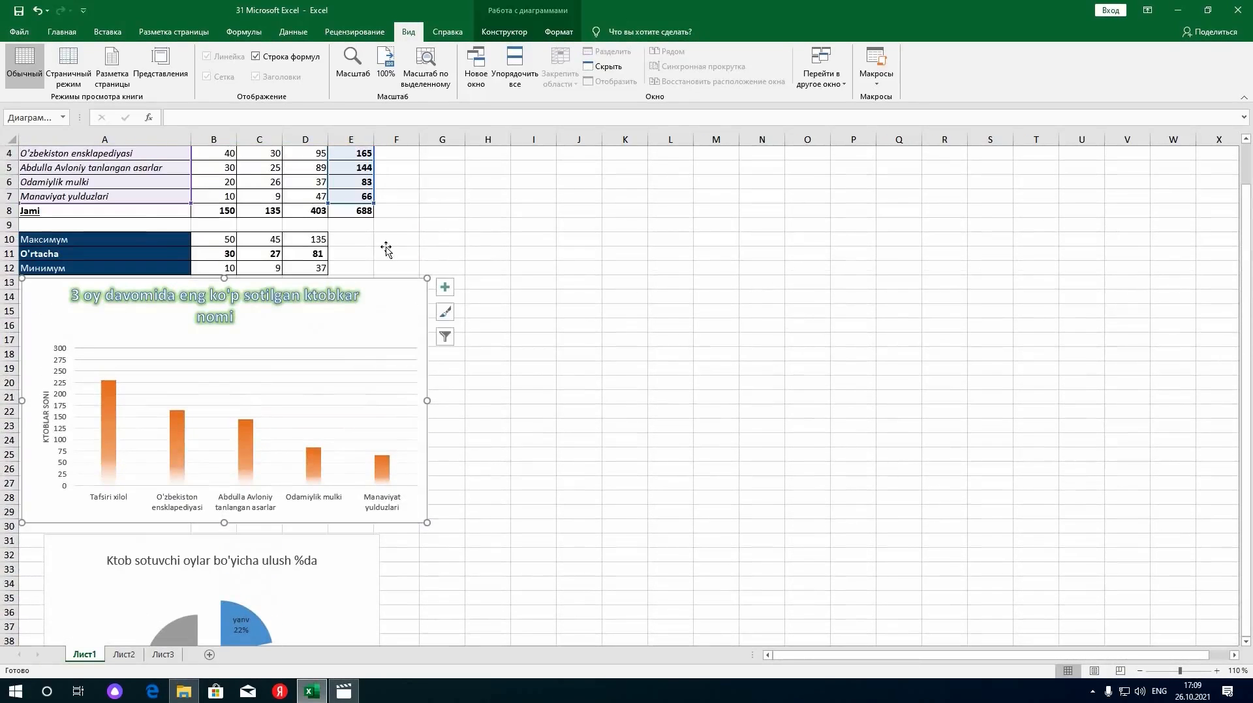
left_click(386, 249)
left_click(412, 225)
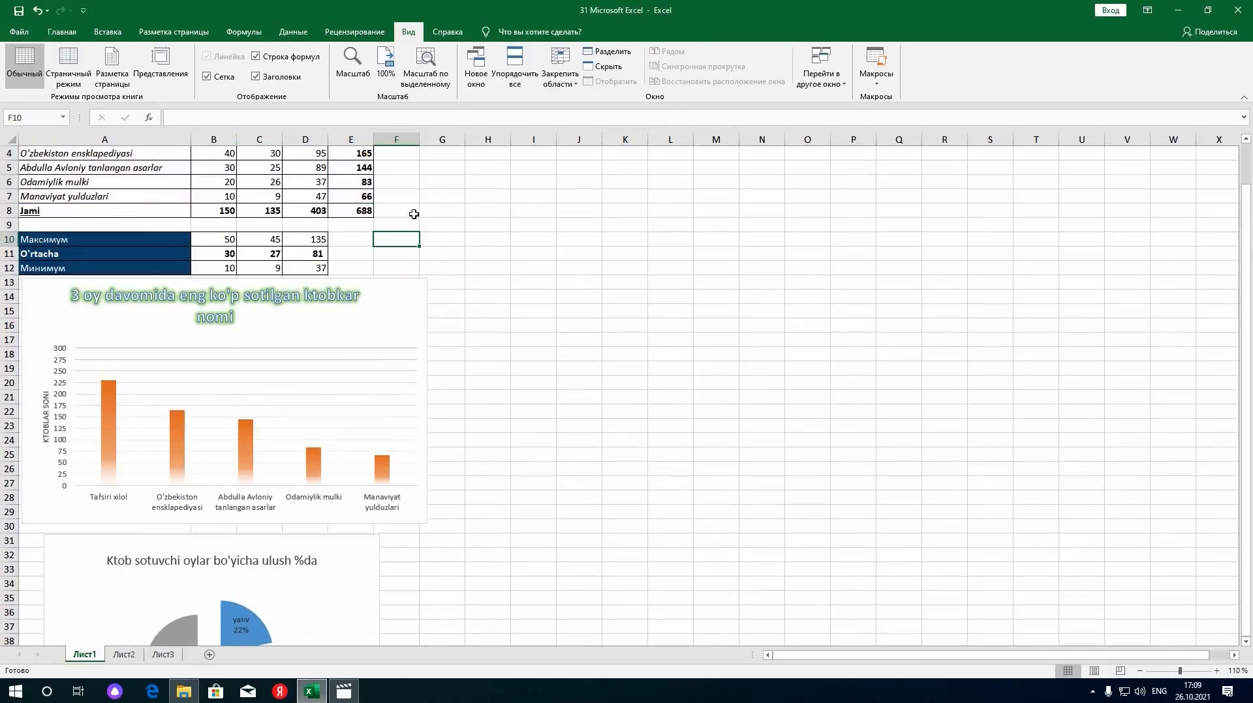
key("Up")
scroll(445, 293, "up", 1)
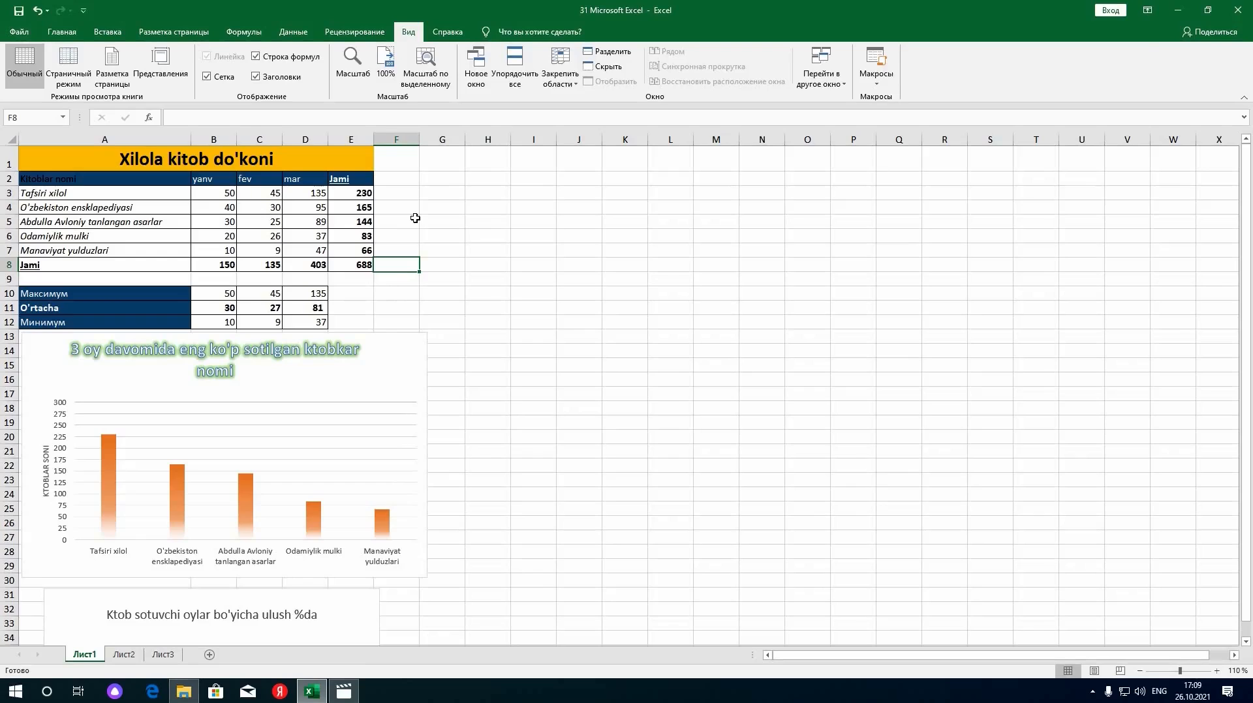
key("ctrl+p")
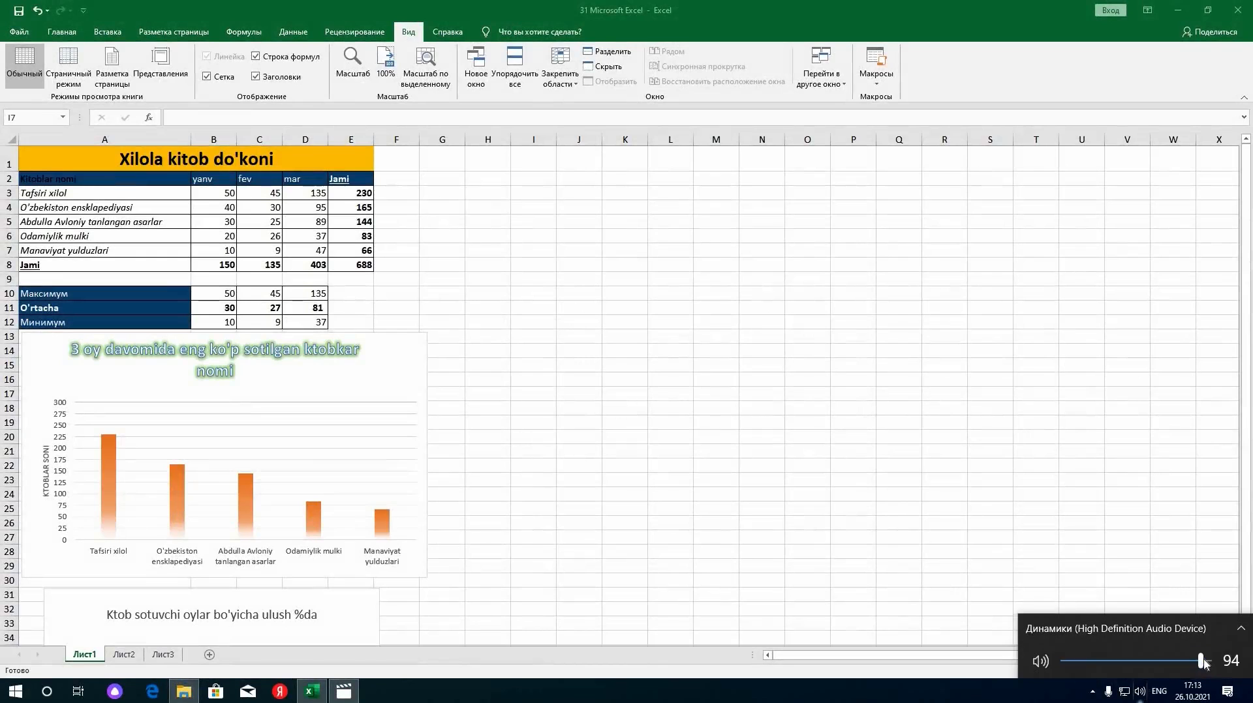
left_click_drag(1202, 659, 1212, 658)
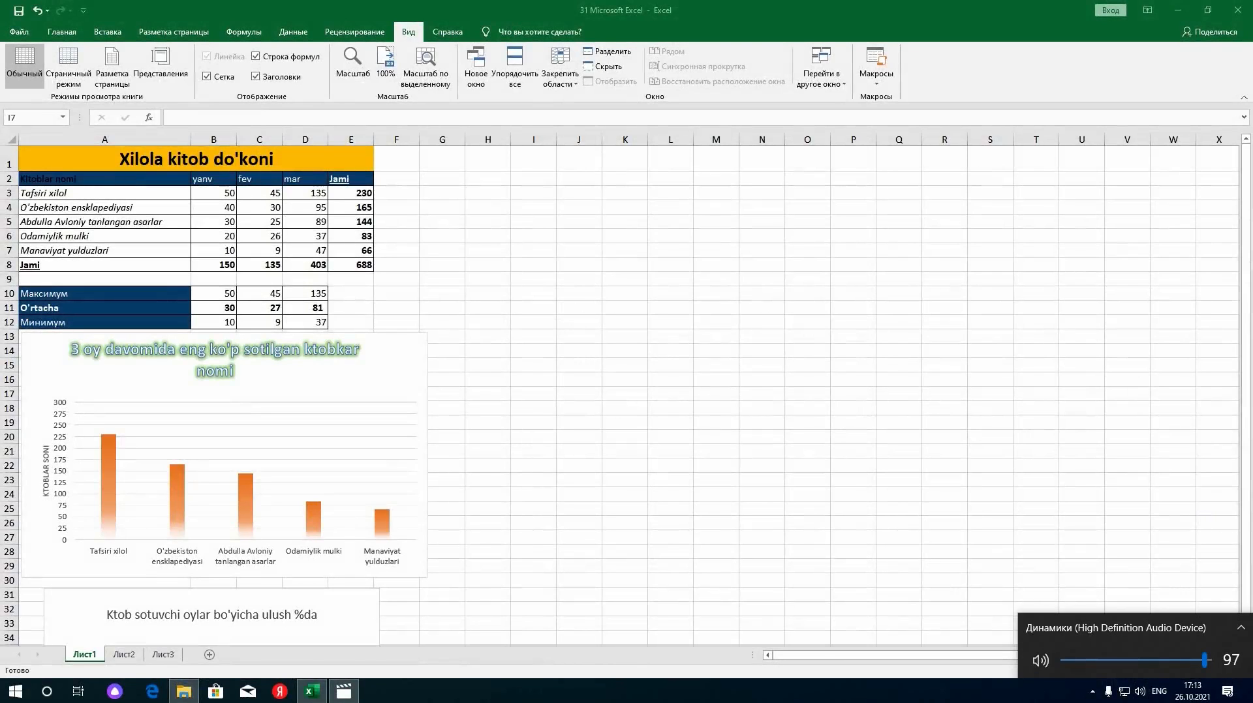
left_click(1169, 493)
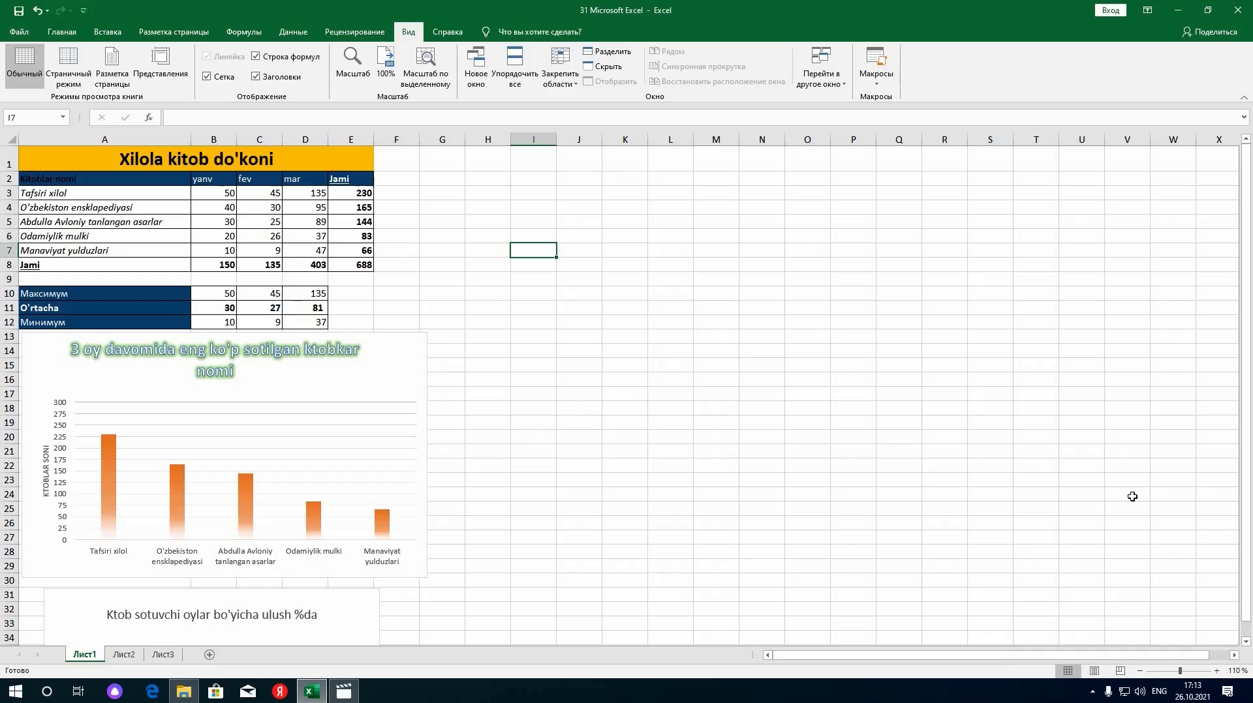
left_click(1001, 478)
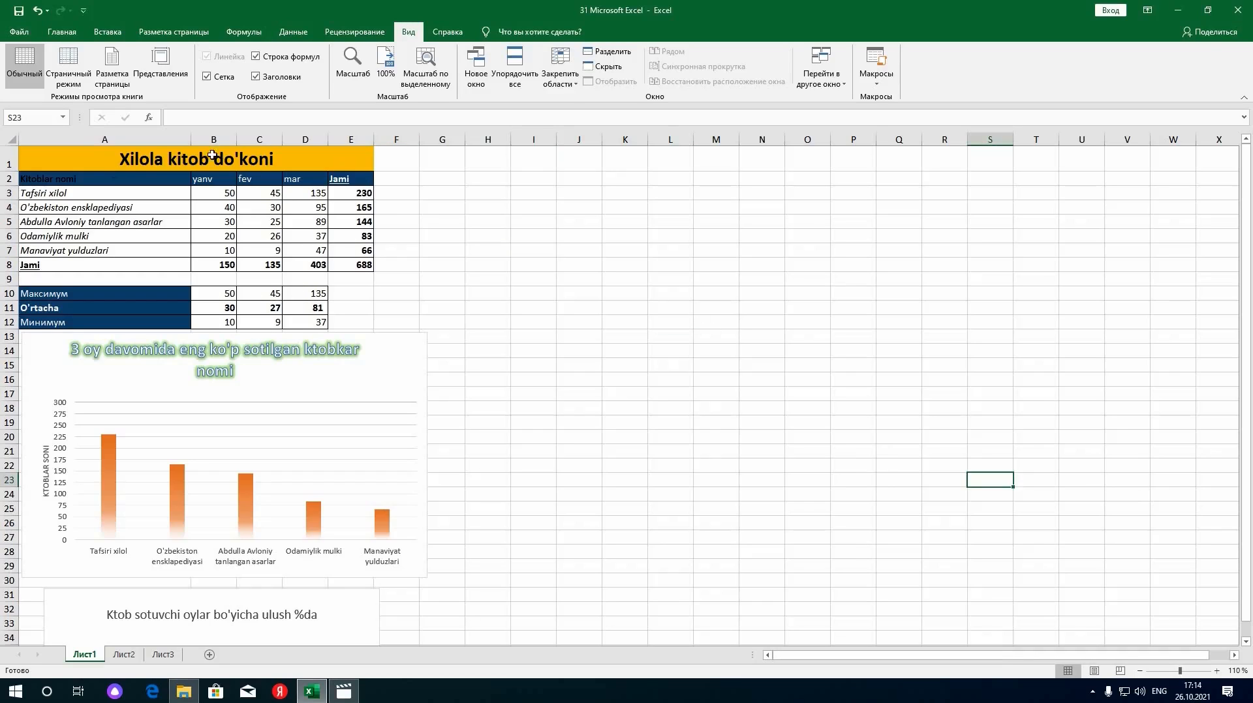
- Select the bookstore table A1:E8 and set the print range to the selected fragment only
left_click_drag(108, 168, 263, 249)
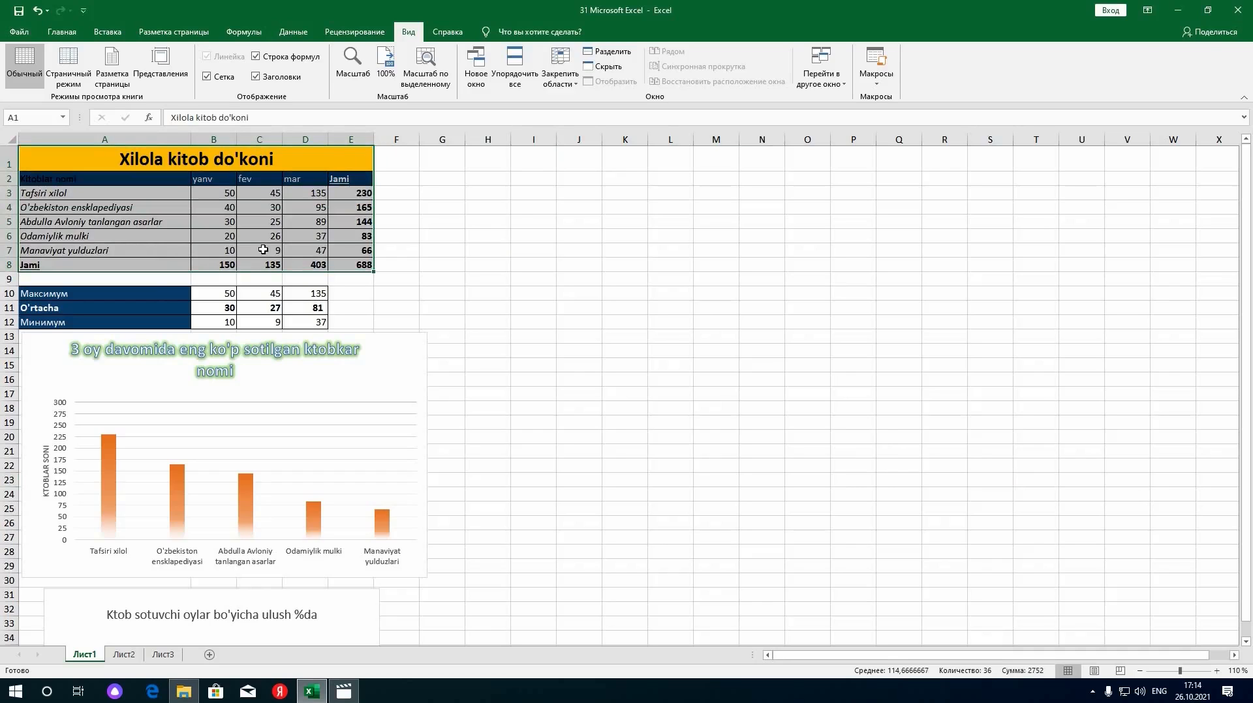
key("ctrl+p")
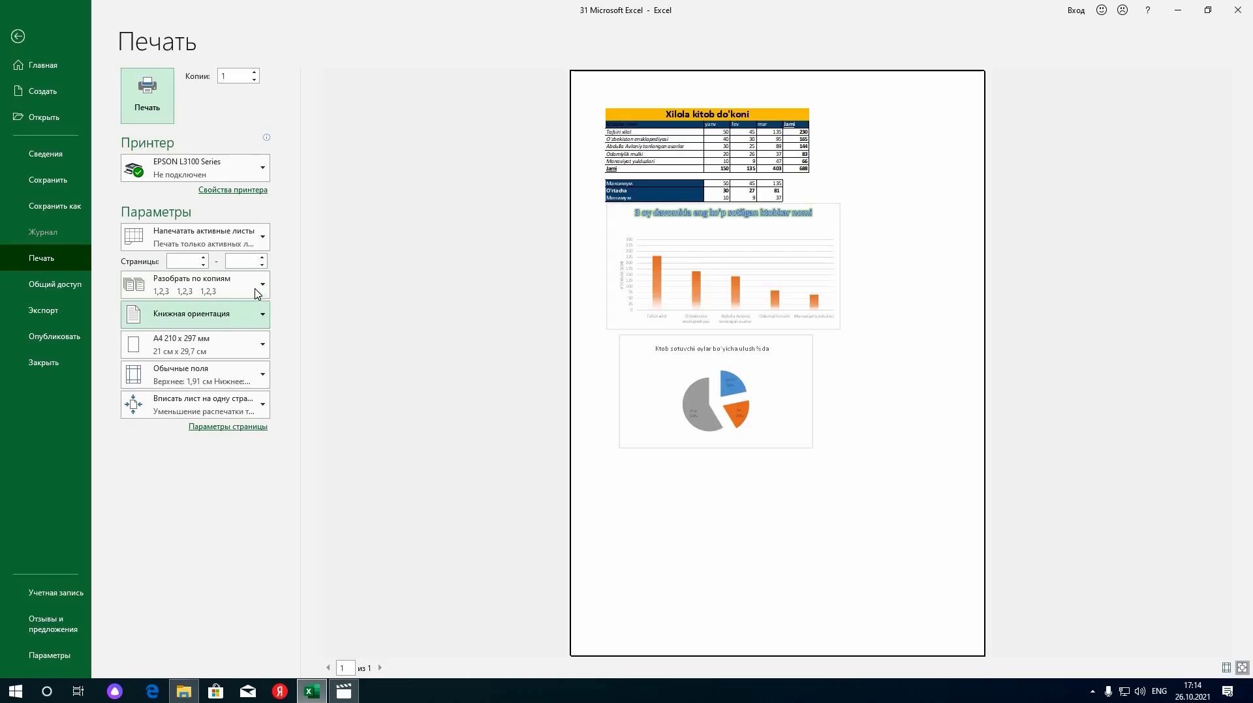
left_click(269, 249)
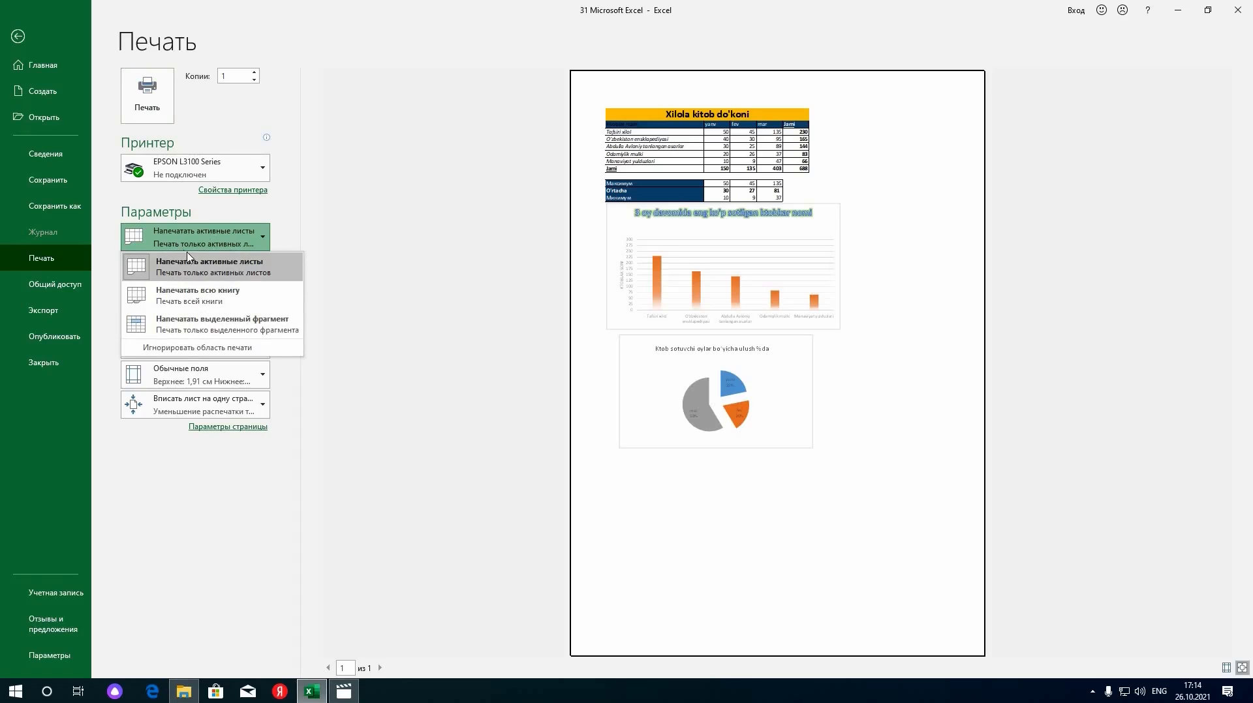
left_click(242, 325)
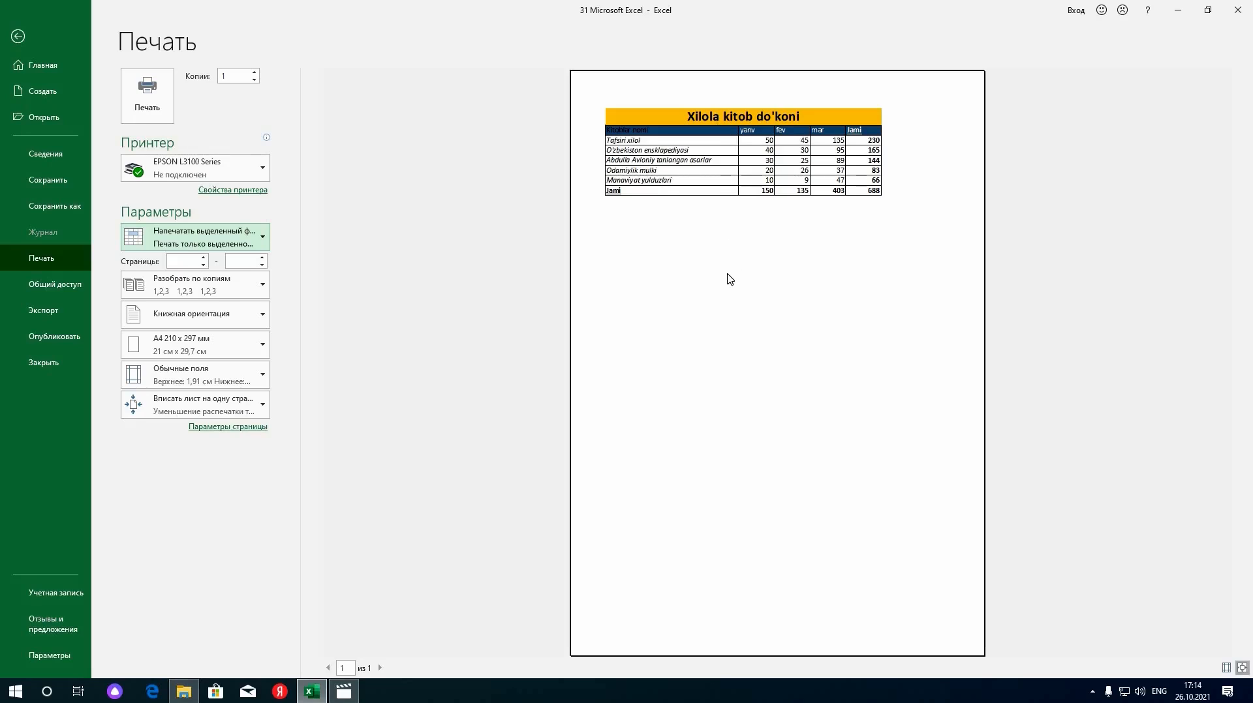
- Show the margin guides in the print preview, pull the left, right, top and header margins slightly inward, and return to the sheet
left_click(1228, 669)
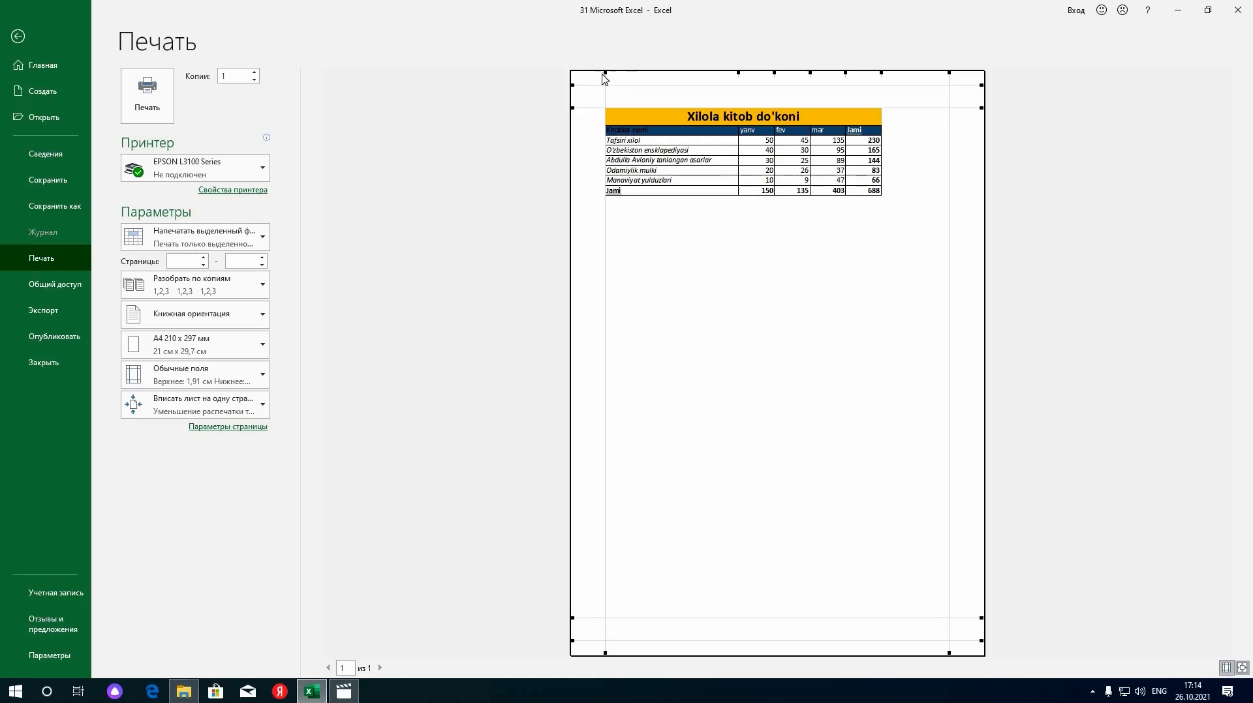
left_click_drag(605, 72, 609, 72)
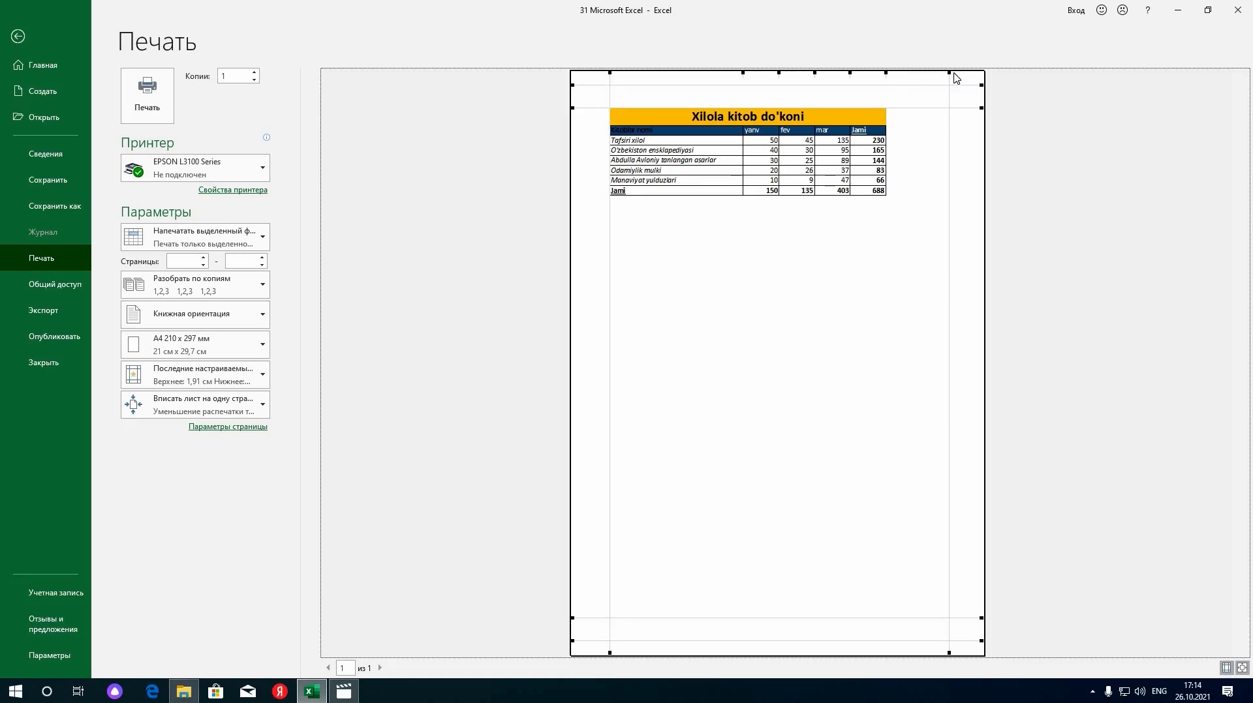
left_click_drag(948, 72, 927, 72)
left_click_drag(982, 108, 982, 89)
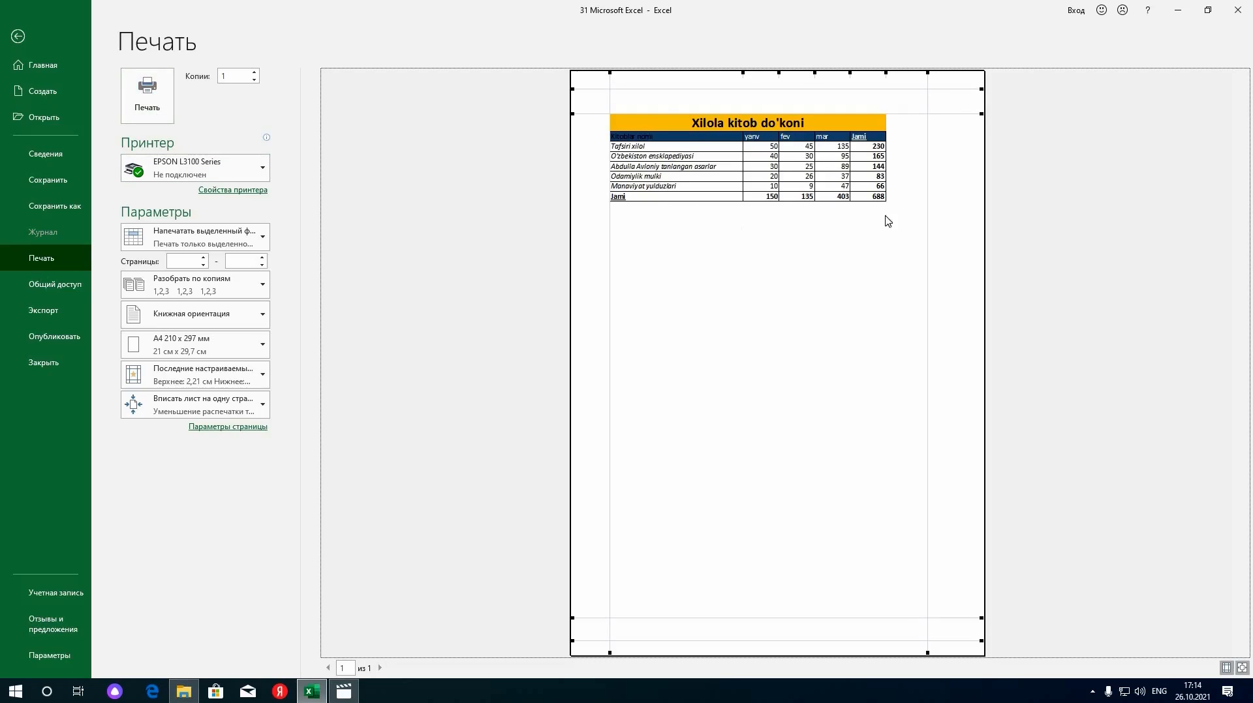
left_click(17, 38)
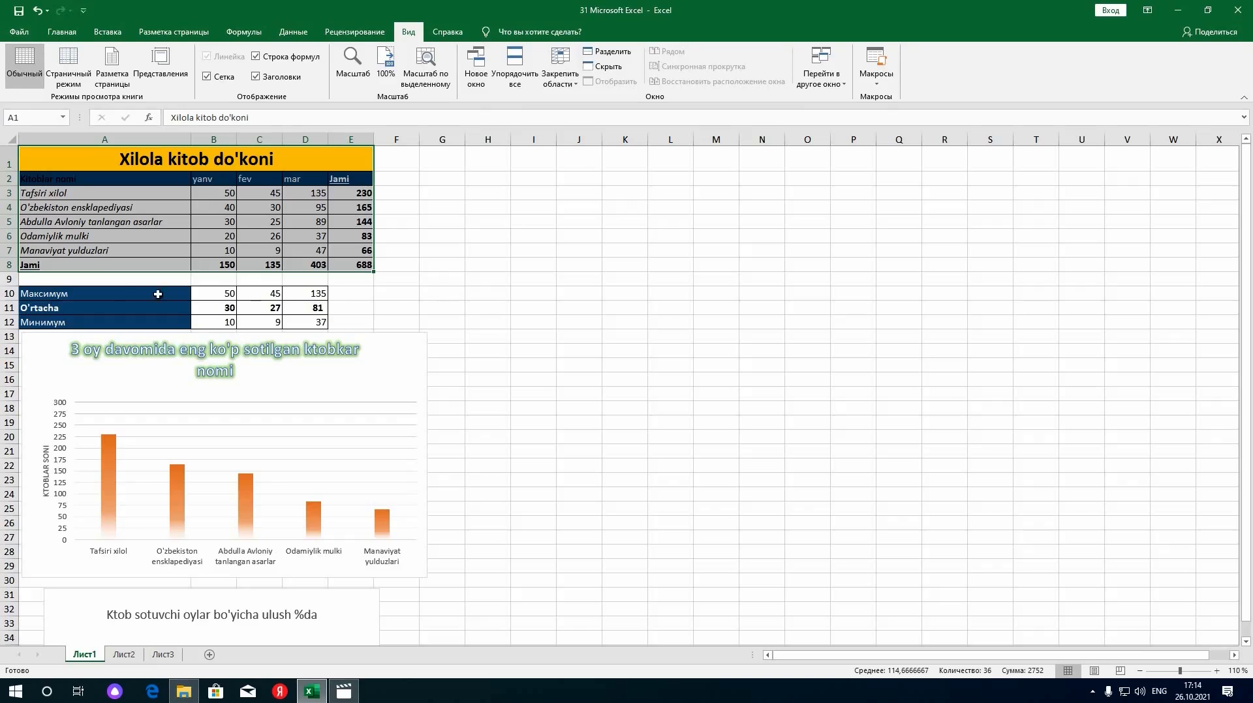
- Select the maximum, average and minimum rows A10:D12 and open their print preview
scroll(272, 313, "down", 6)
scroll(243, 288, "up", 6)
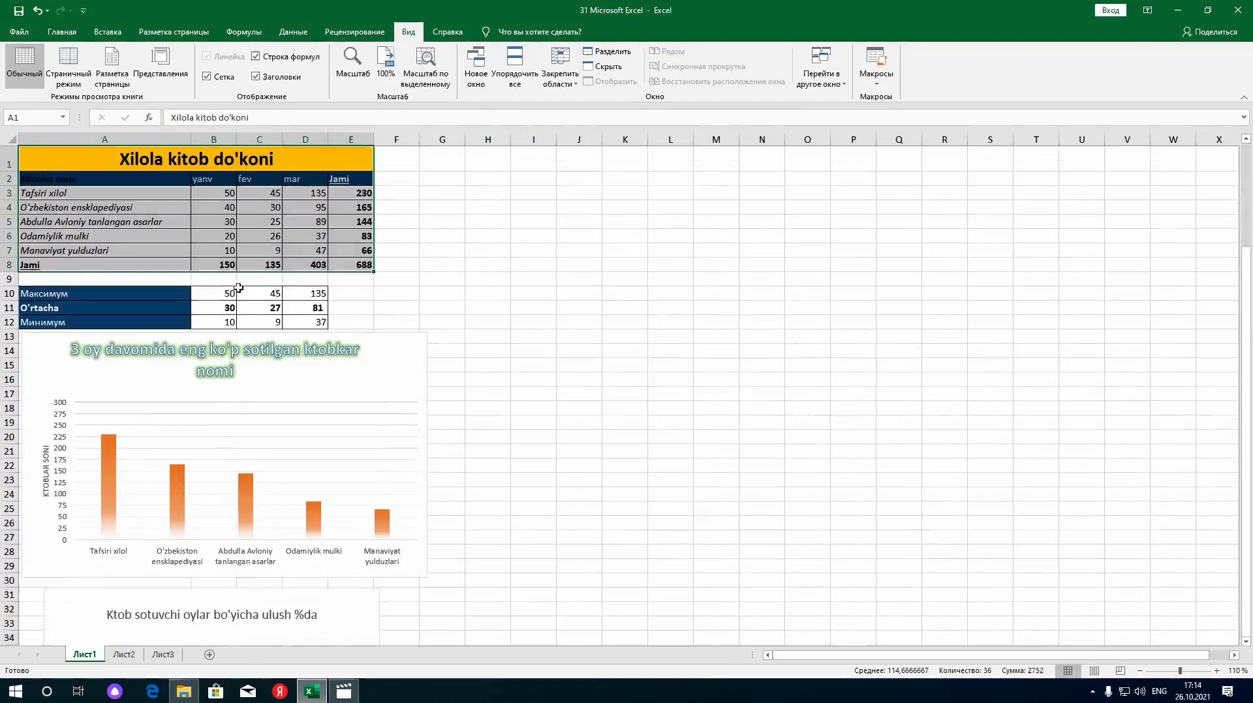
left_click(92, 295)
double_click(168, 296)
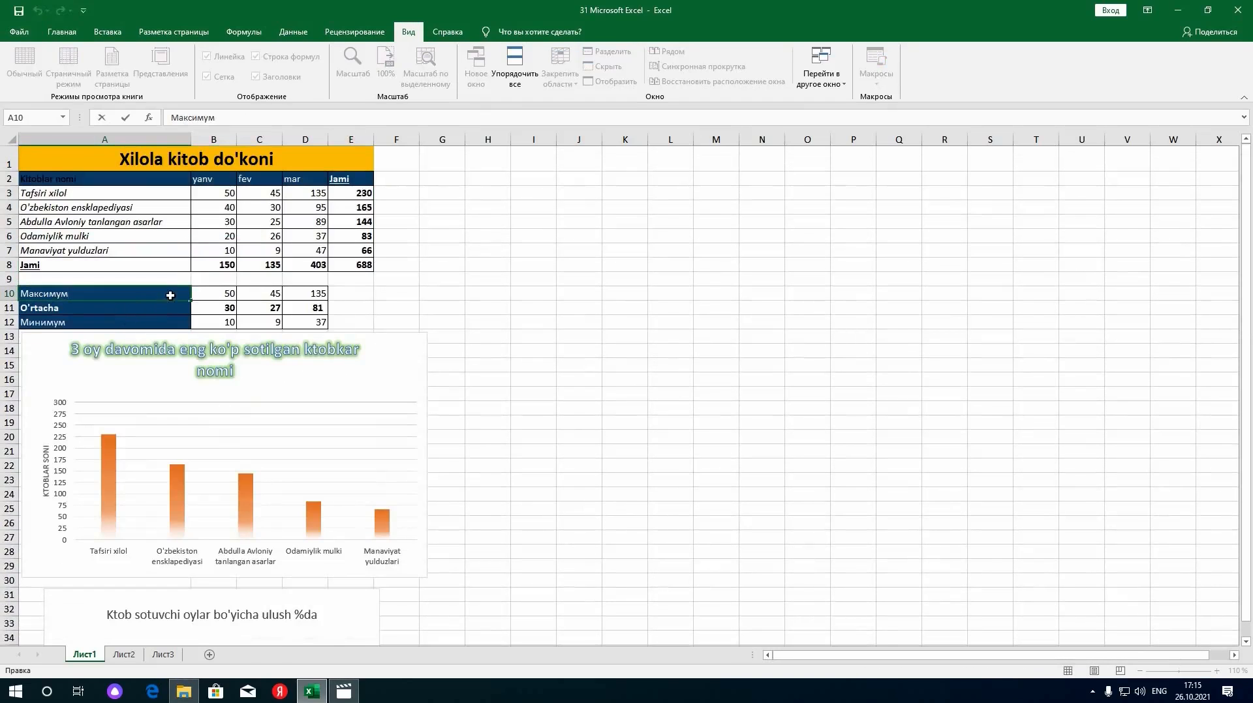
key("Return")
left_click(170, 295)
key("F2")
left_click_drag(172, 300, 304, 323)
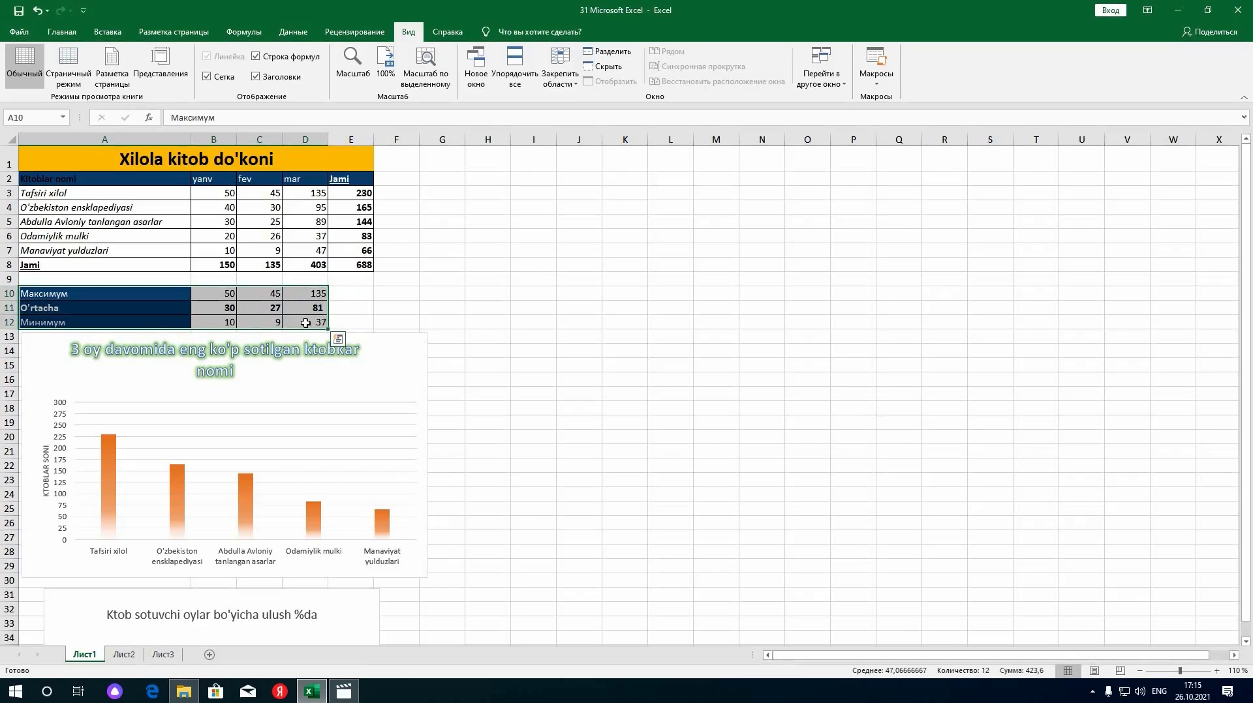
key("ctrl+p")
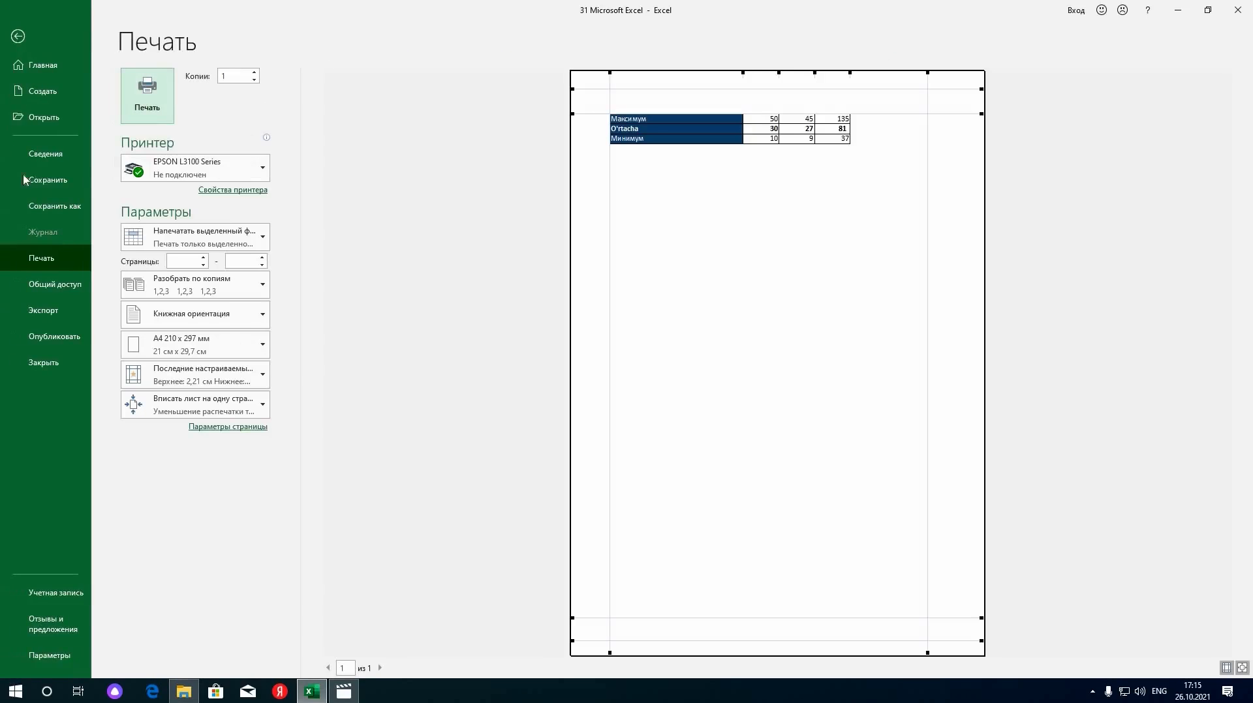
- Preview printing the active sheets, switch back to printing the selected fragment only, and print it
left_click(263, 246)
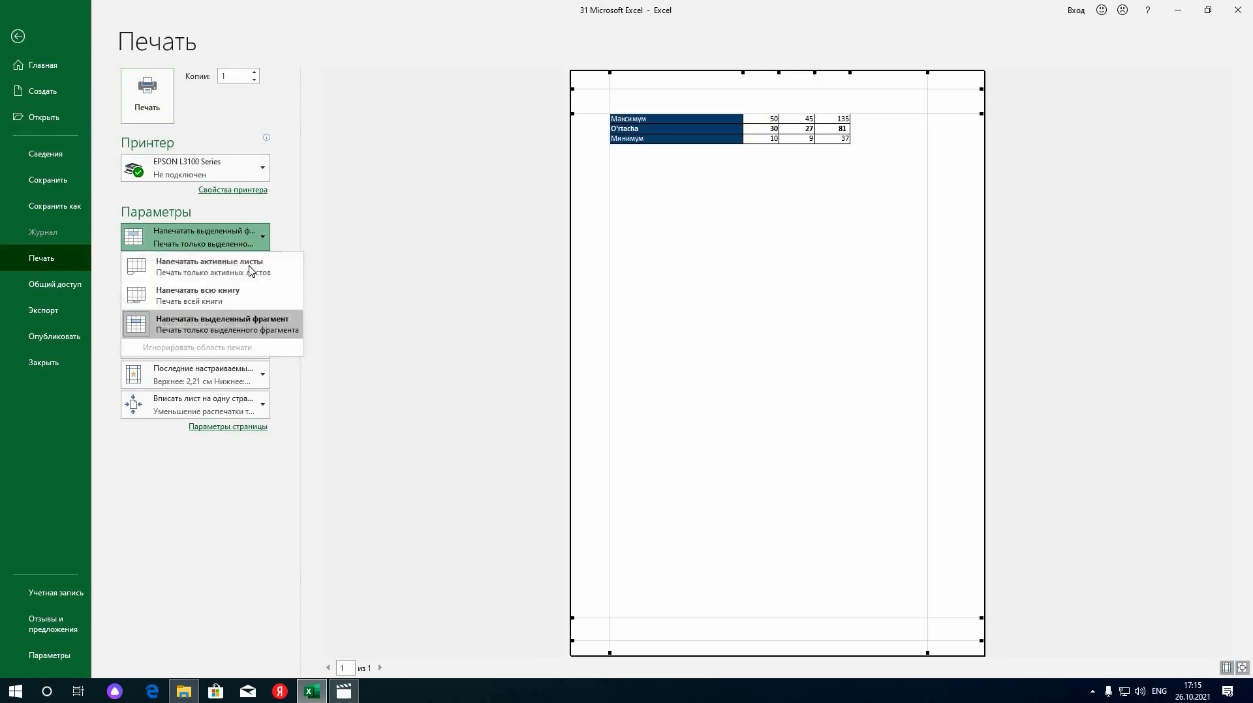
left_click(209, 266)
left_click(264, 242)
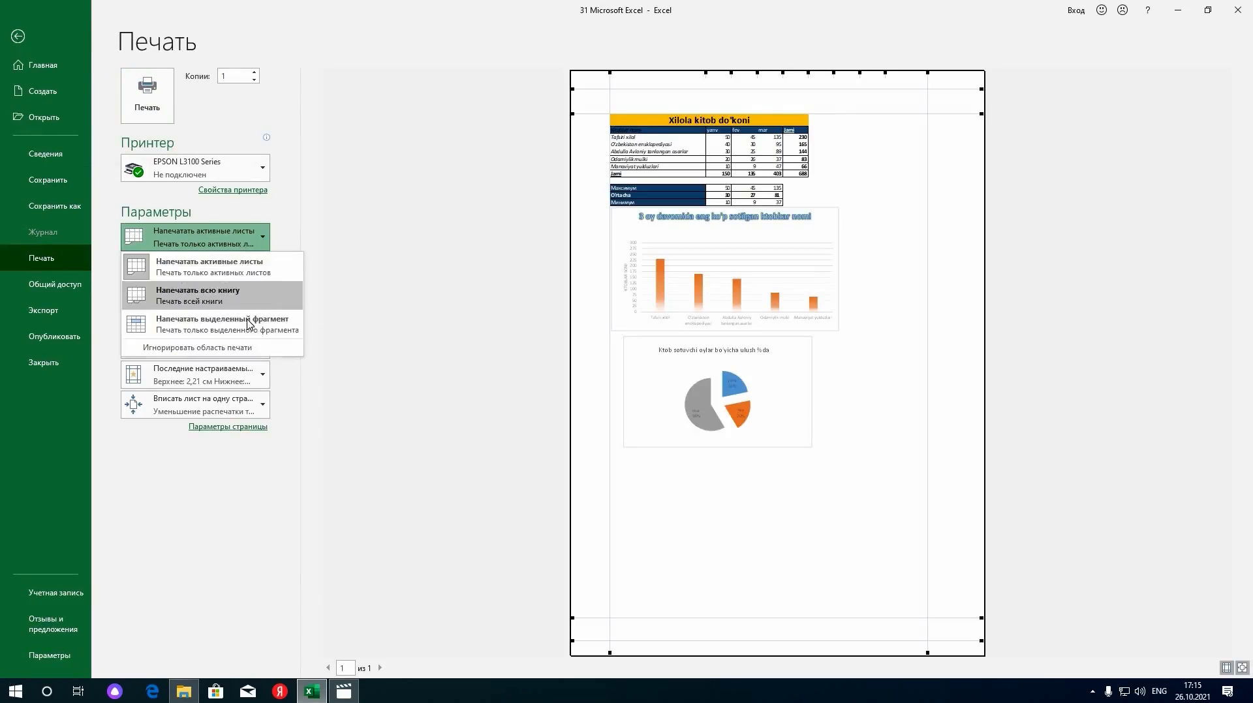
key("Return")
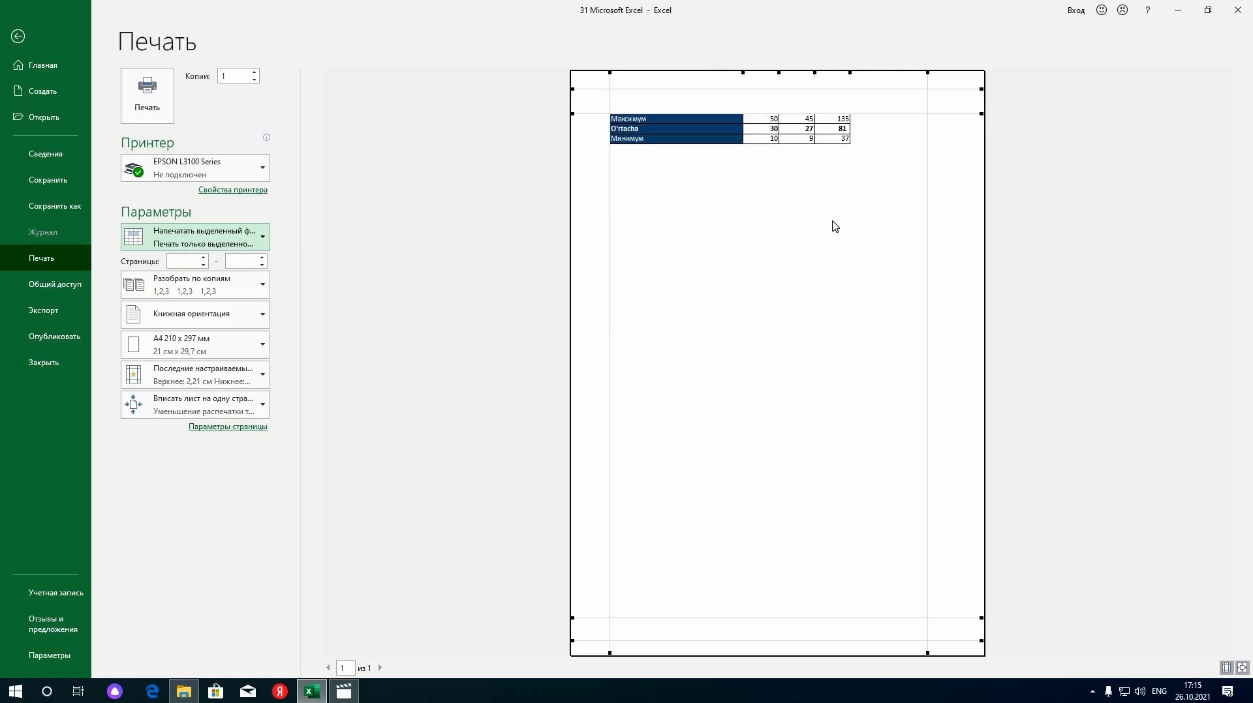
left_click(148, 86)
left_click(744, 250)
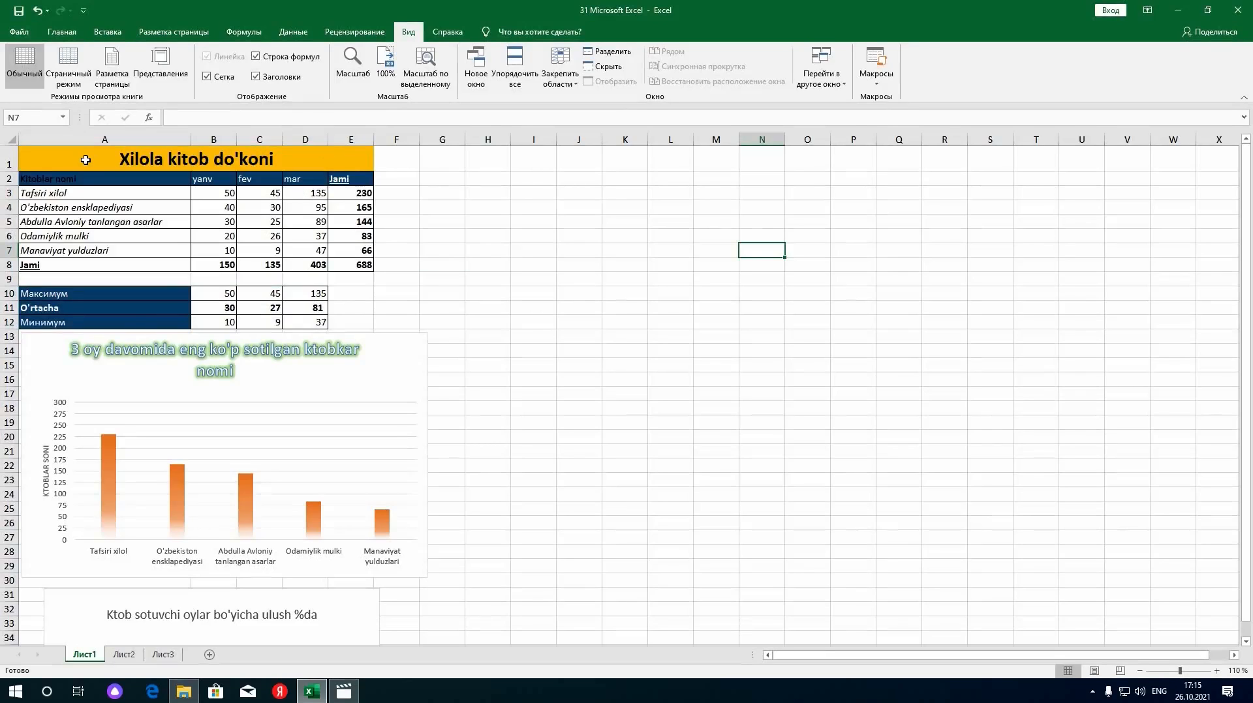
- Select both tables in A1:E12, check their print preview with the selected fragment option, and return to the sheet
left_click_drag(99, 160, 195, 327)
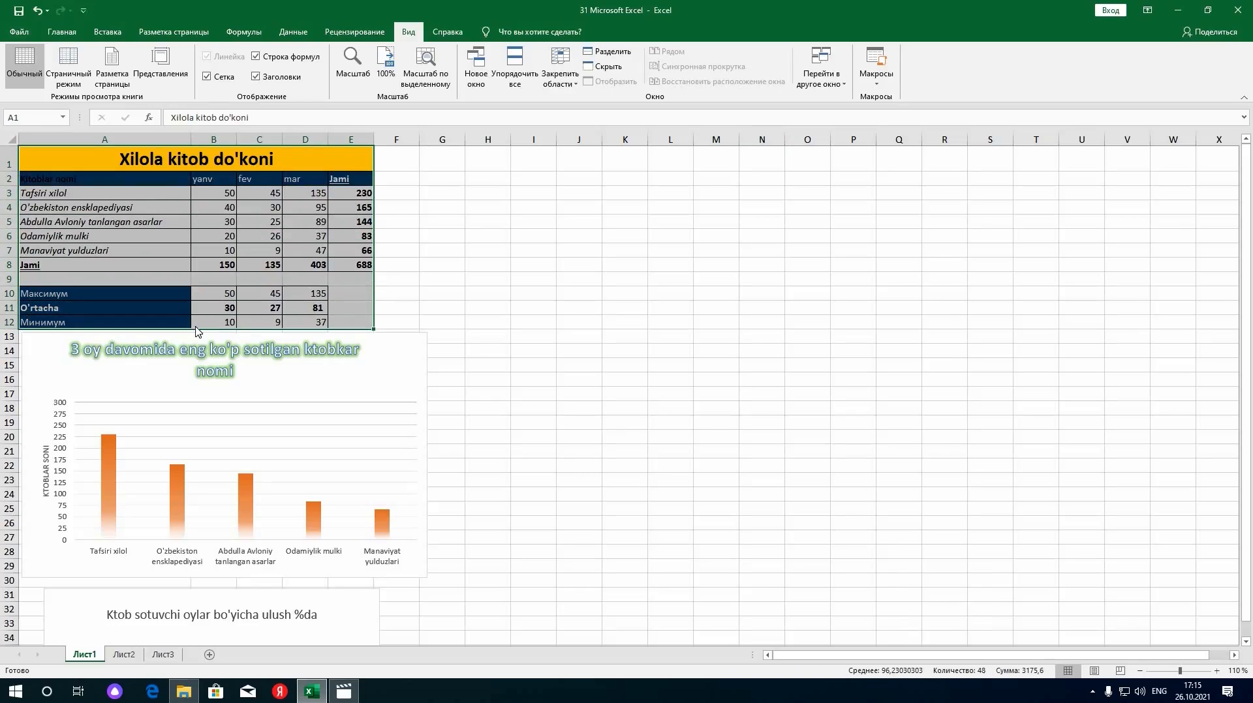
key("ctrl+p")
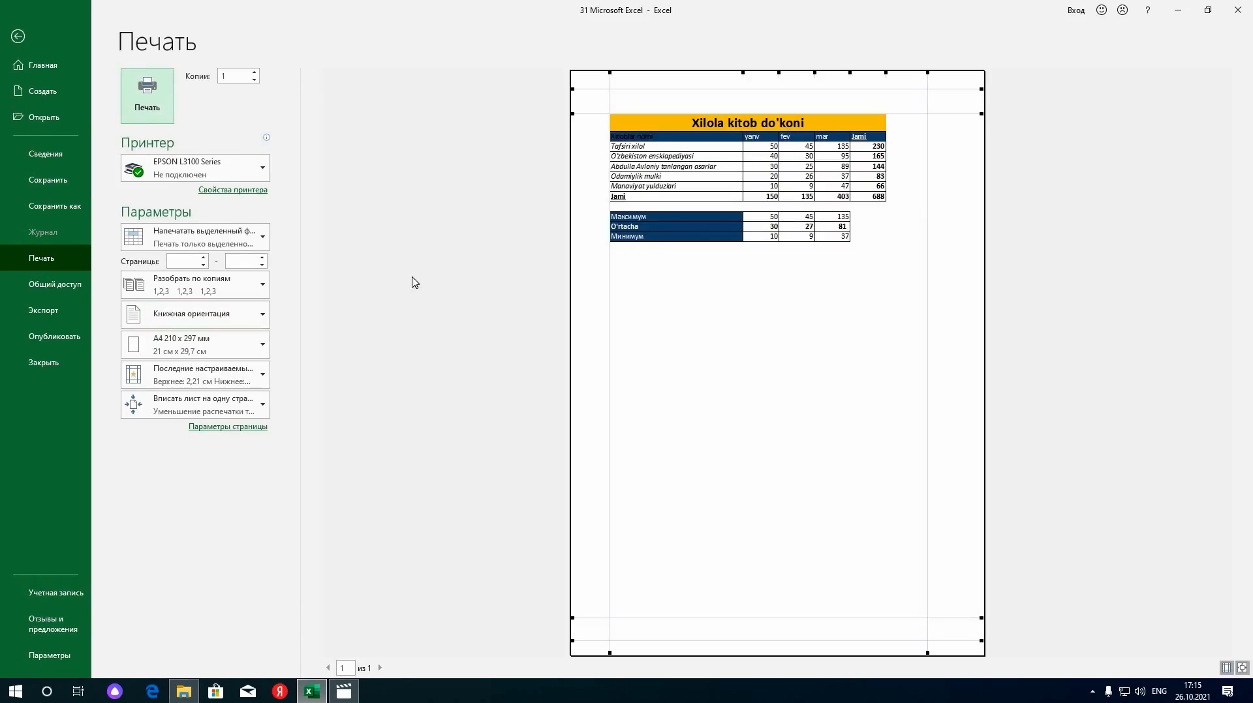
left_click(253, 243)
left_click(294, 279)
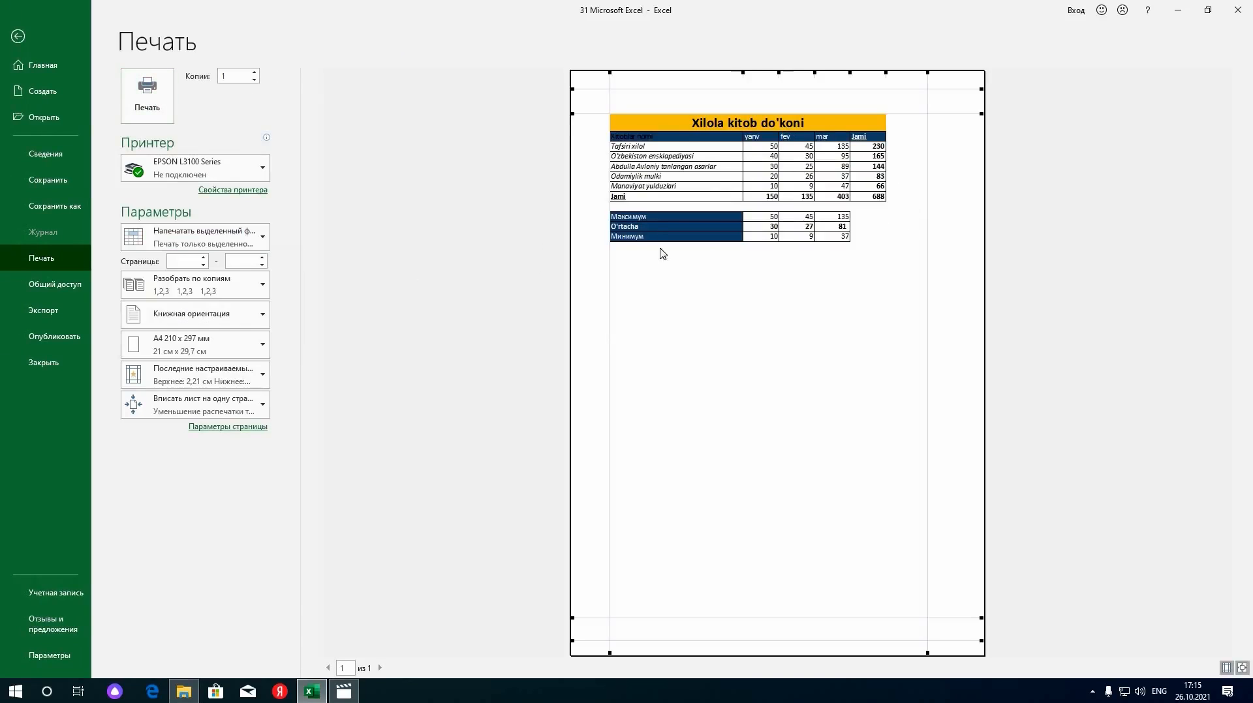
left_click(265, 238)
left_click(249, 337)
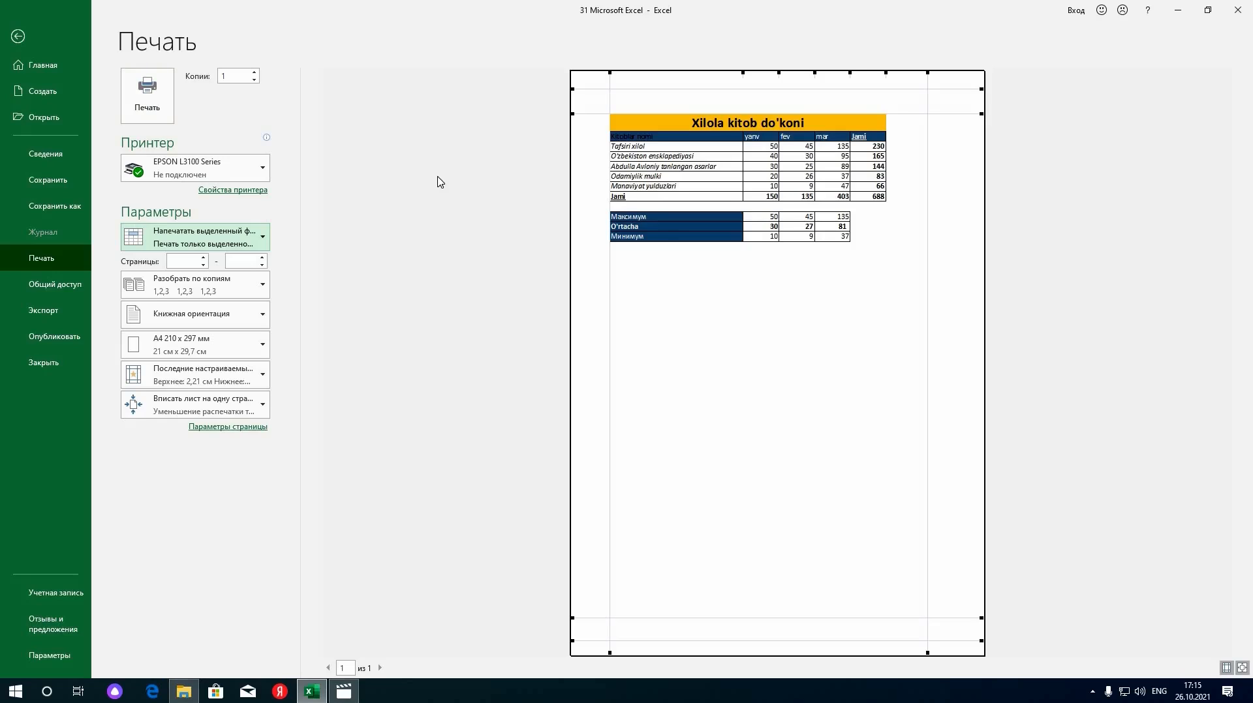
left_click(18, 36)
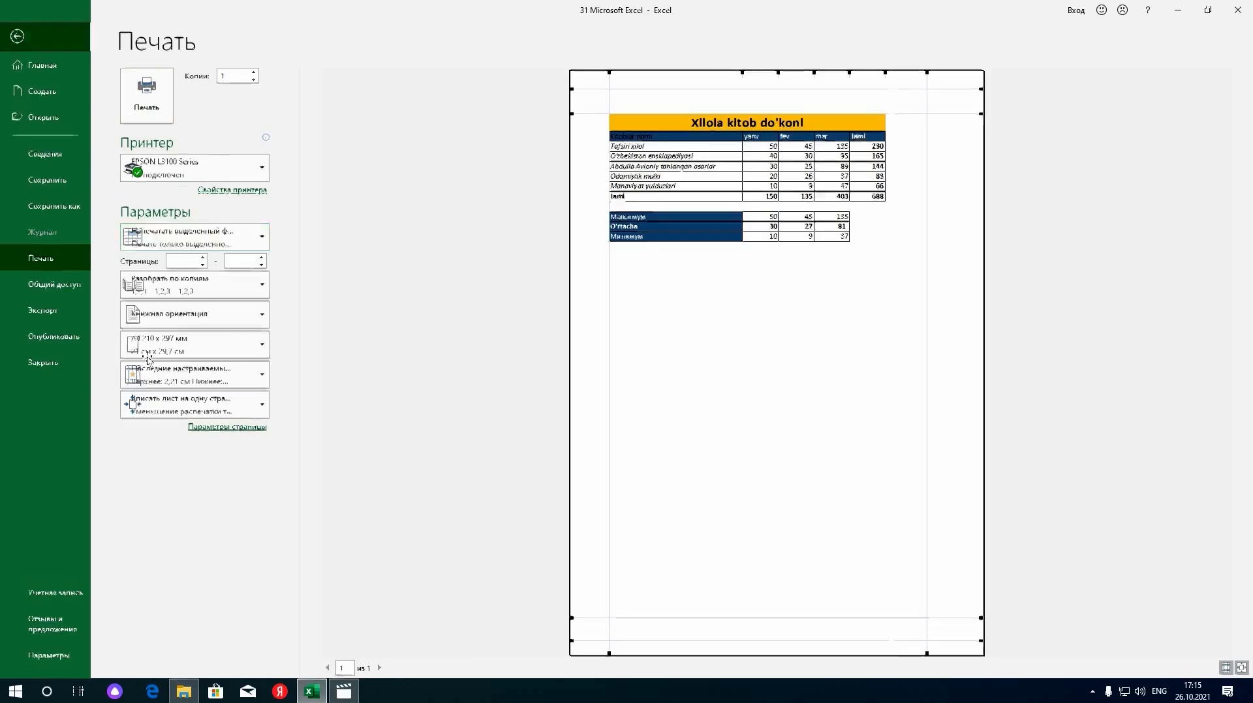
- Open Лист2, reposition its two tower height charts, and switch to Лист3
left_click(139, 657)
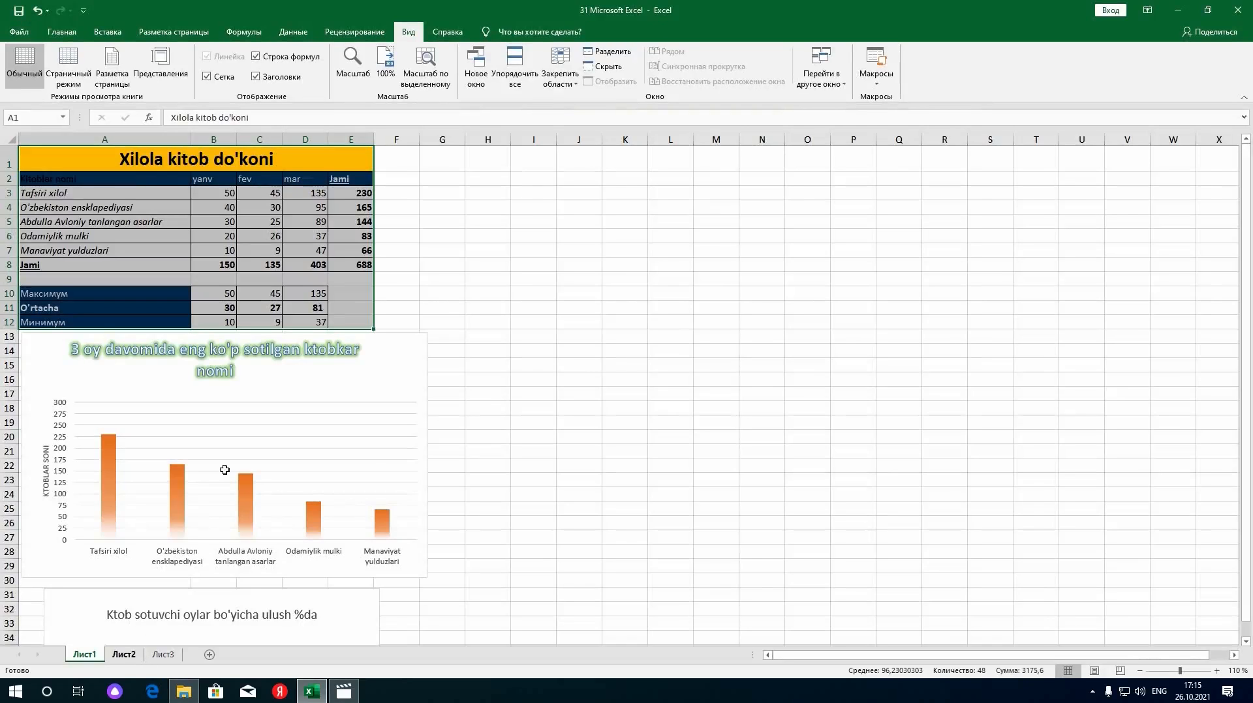
left_click_drag(624, 212, 554, 250)
left_click_drag(901, 225, 864, 271)
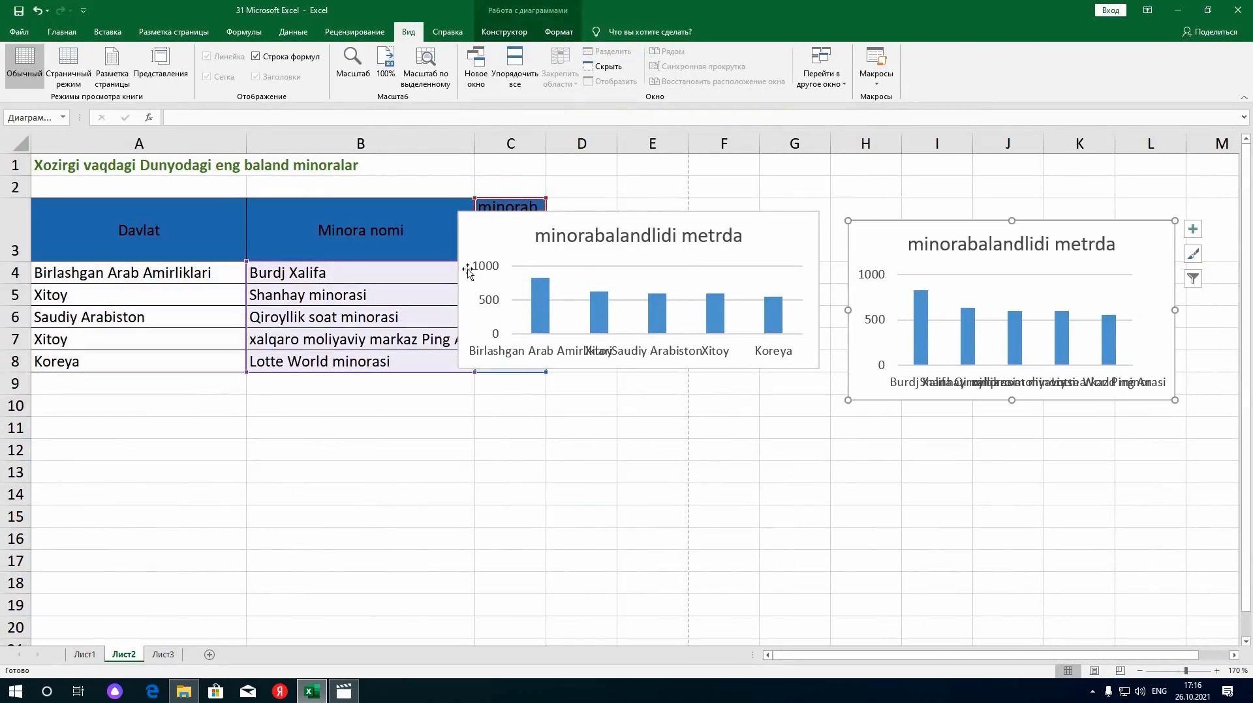
left_click(163, 655)
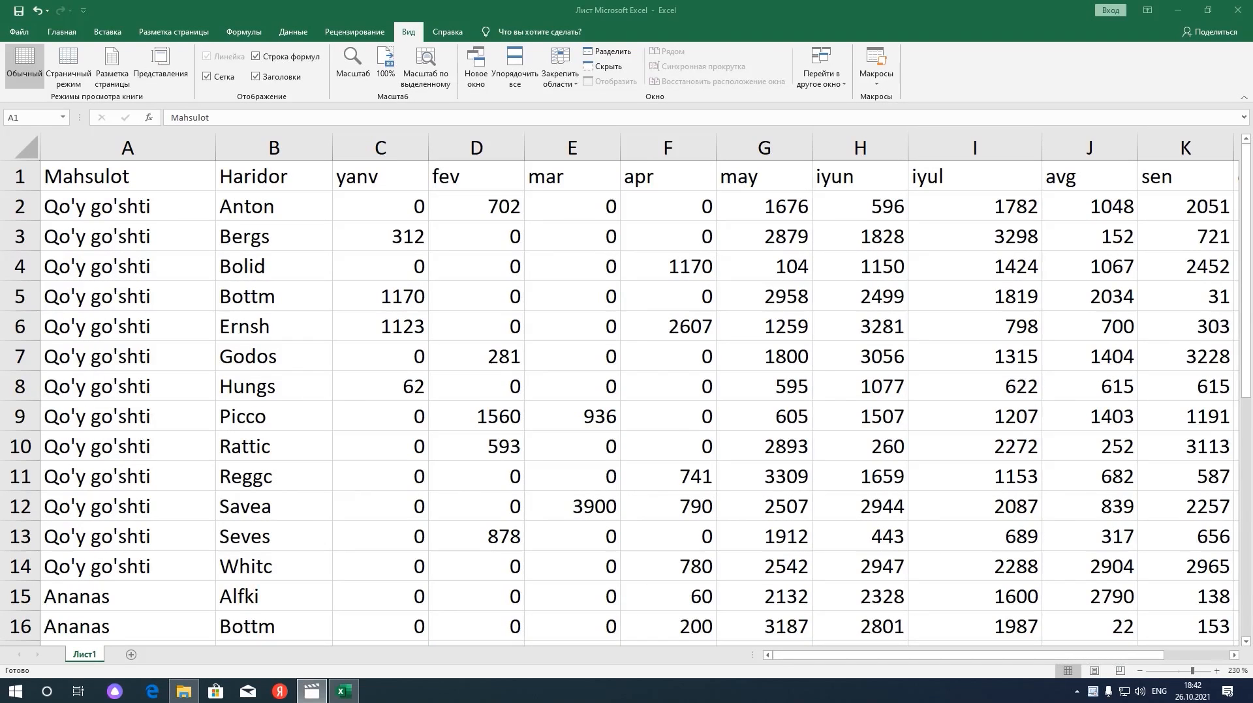
- Examine the monthly product sales table, going over its Mahsulot, Haridor and yanv columns
scroll(626, 392, "down", 5)
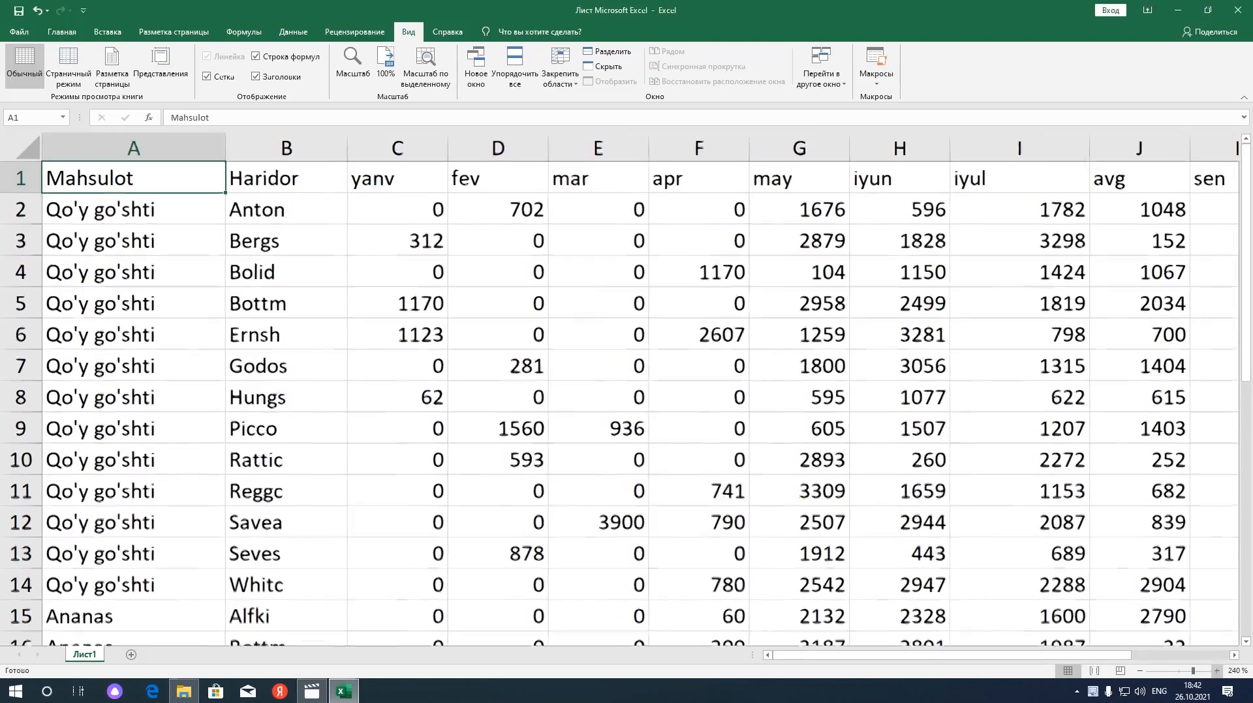
scroll(626, 391, "down", 2)
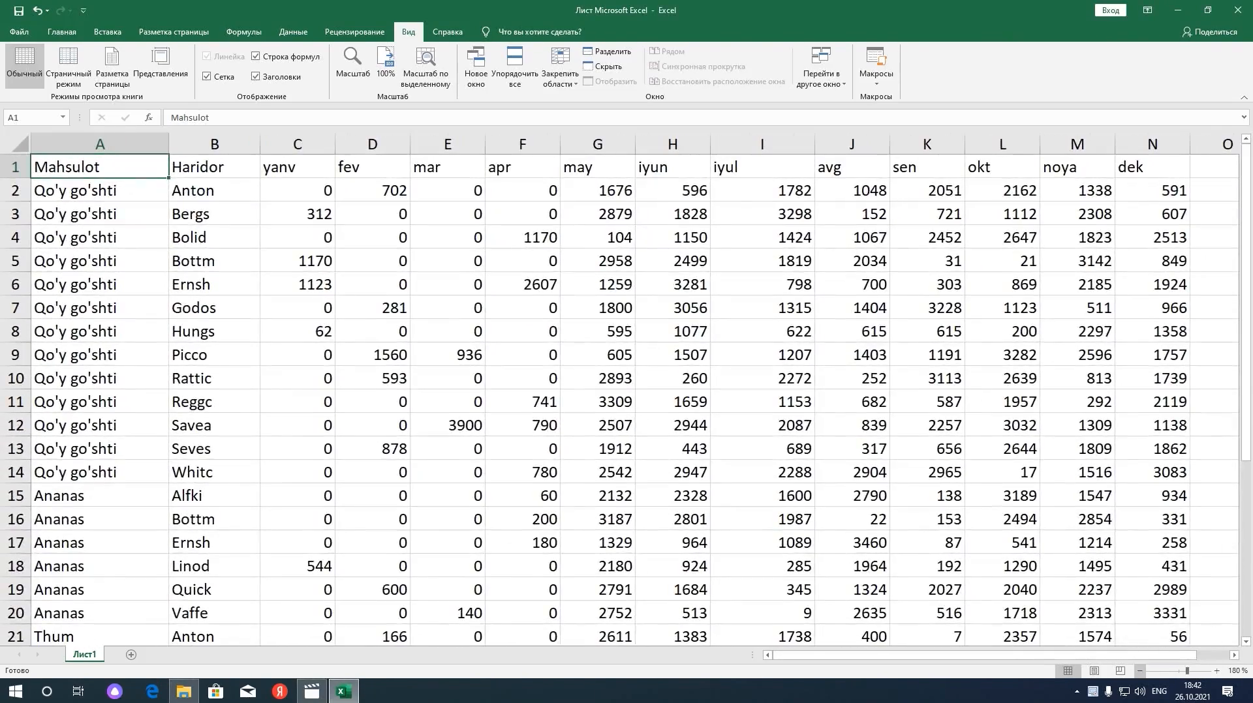
scroll(626, 391, "down", 6)
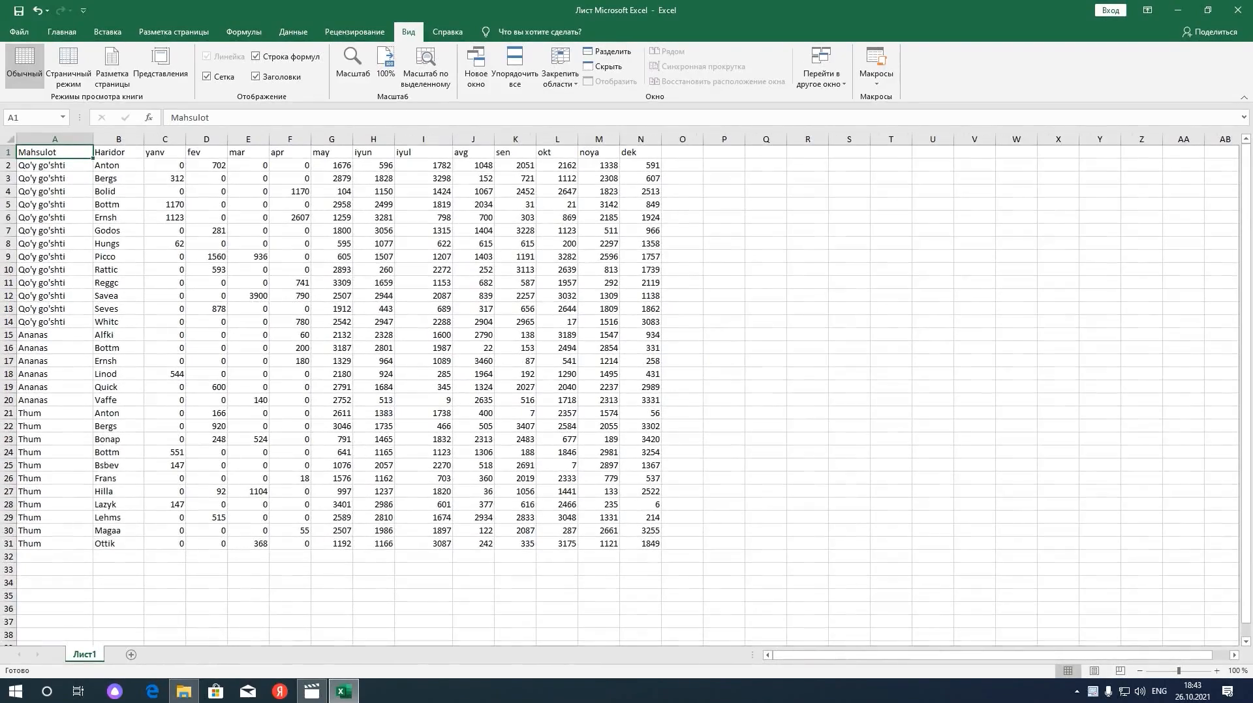
left_click_drag(59, 153, 78, 375)
left_click_drag(117, 165, 118, 334)
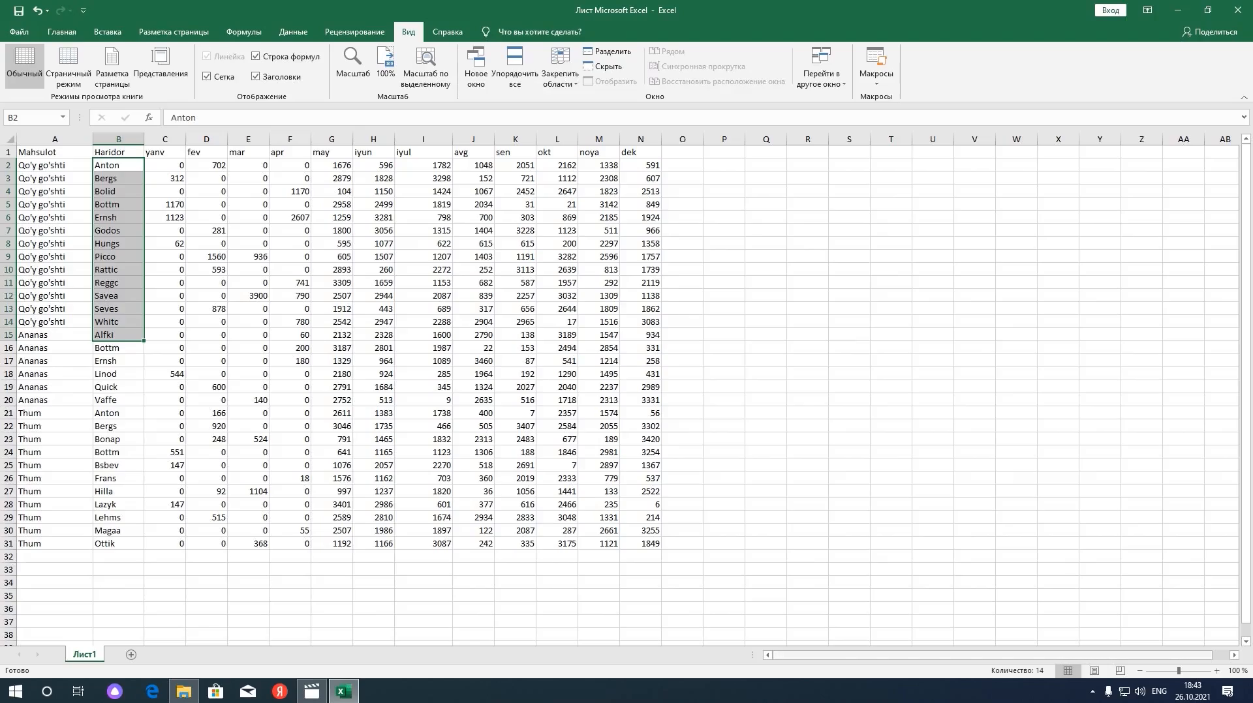
left_click(1217, 672)
left_click(1217, 672)
left_click(1216, 672)
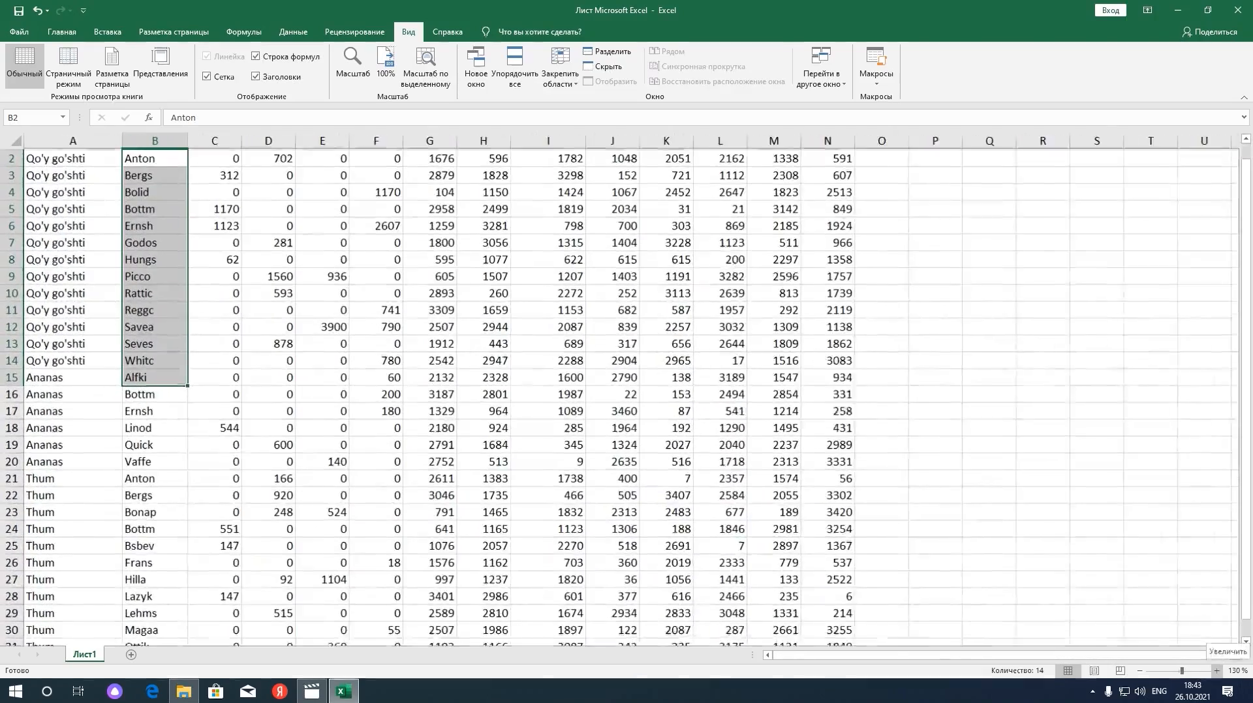
left_click_drag(216, 174, 216, 428)
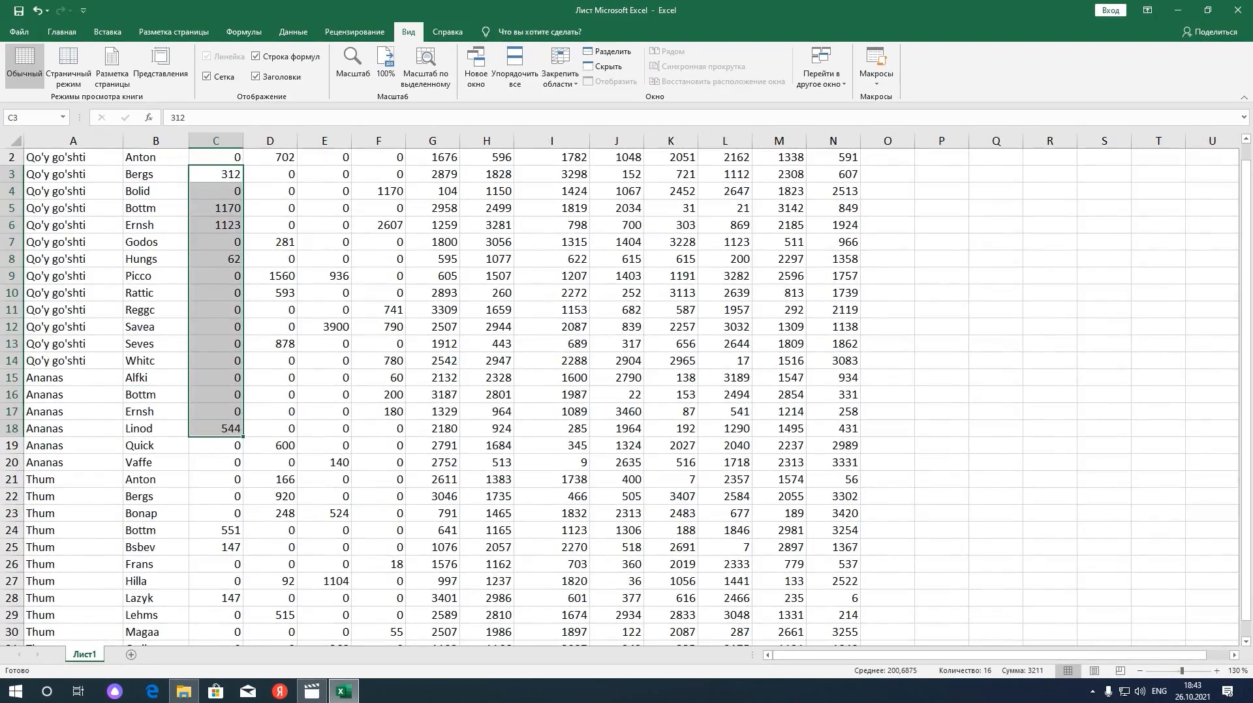
- Examine the monthly sales figures from fev to dek beside the product and buyer columns
scroll(625, 417, "up", 1)
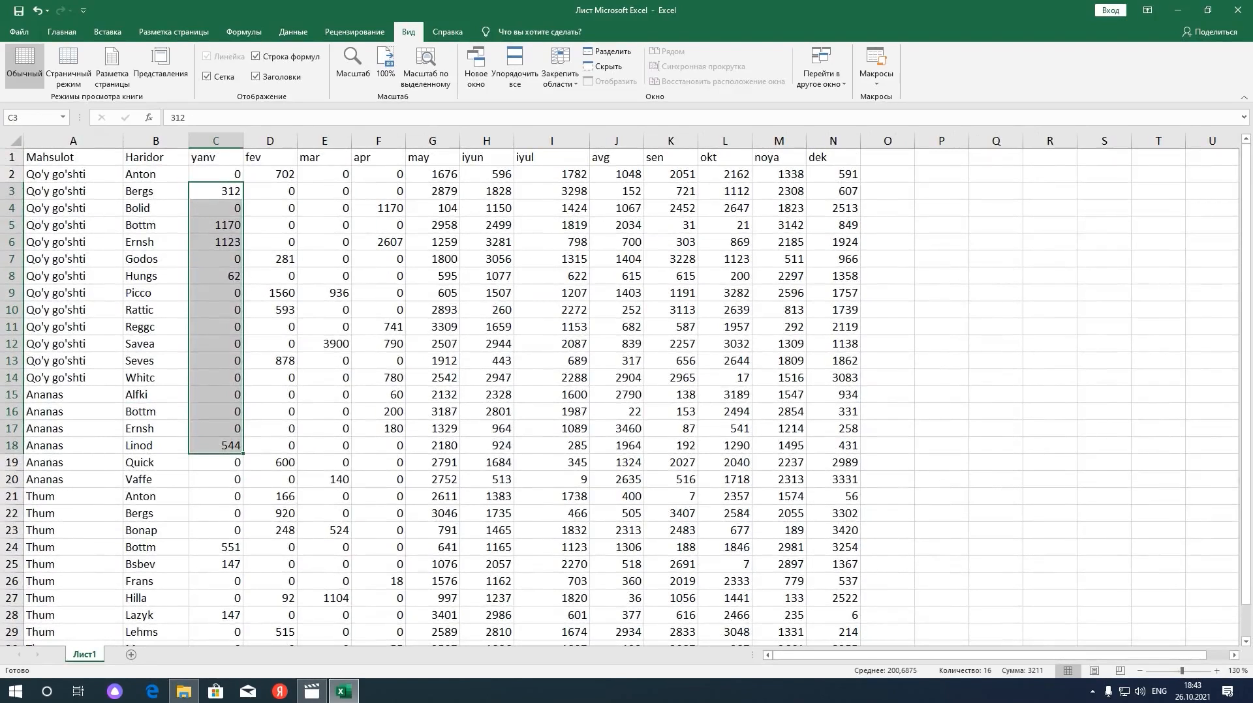
left_click_drag(270, 174, 848, 463)
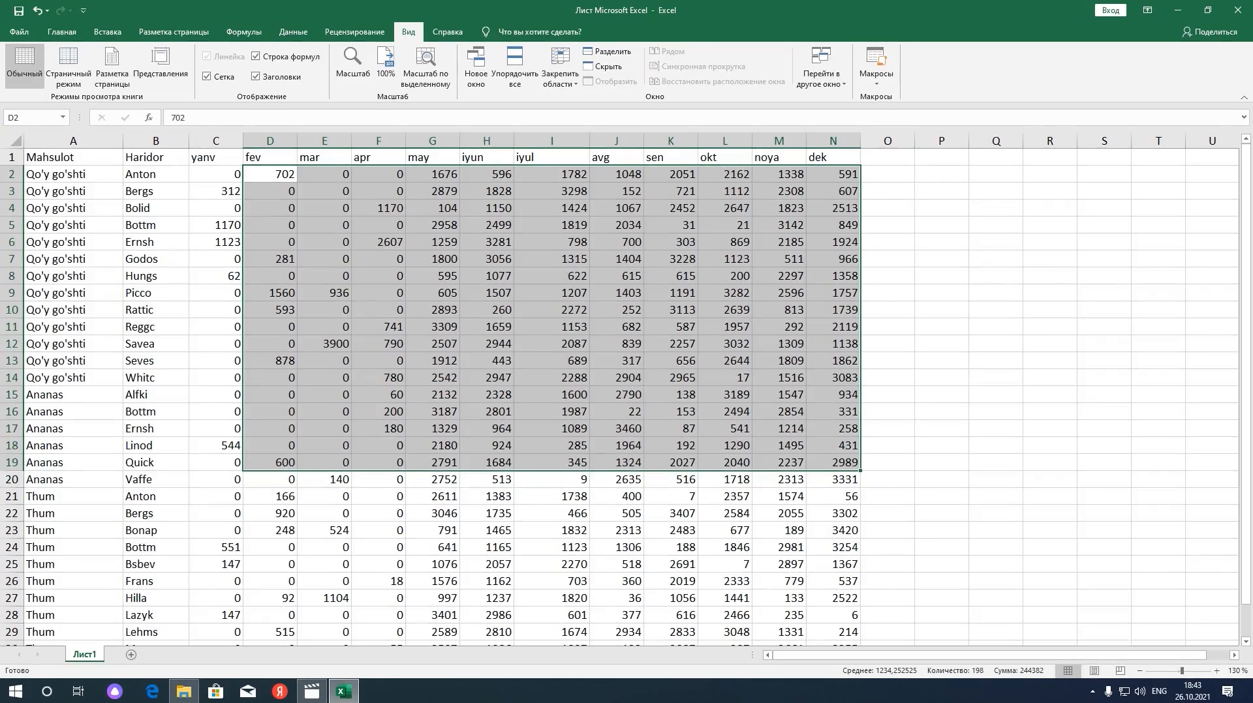
left_click(216, 208)
left_click(156, 174)
left_click(216, 242)
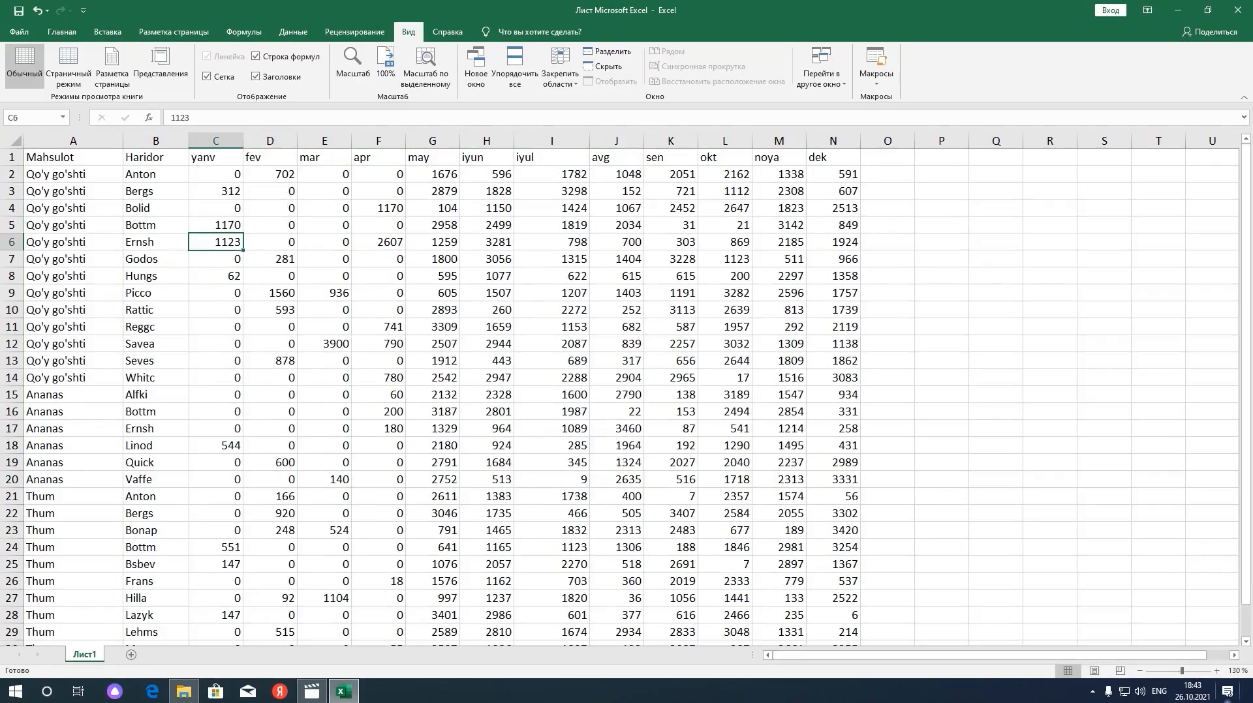
- Enlarge the sheet to 180% and go over the header row from Mahsulot to mar
left_click(1216, 671)
left_click(1216, 672)
left_click(1216, 671)
left_click(1216, 671)
left_click(1216, 672)
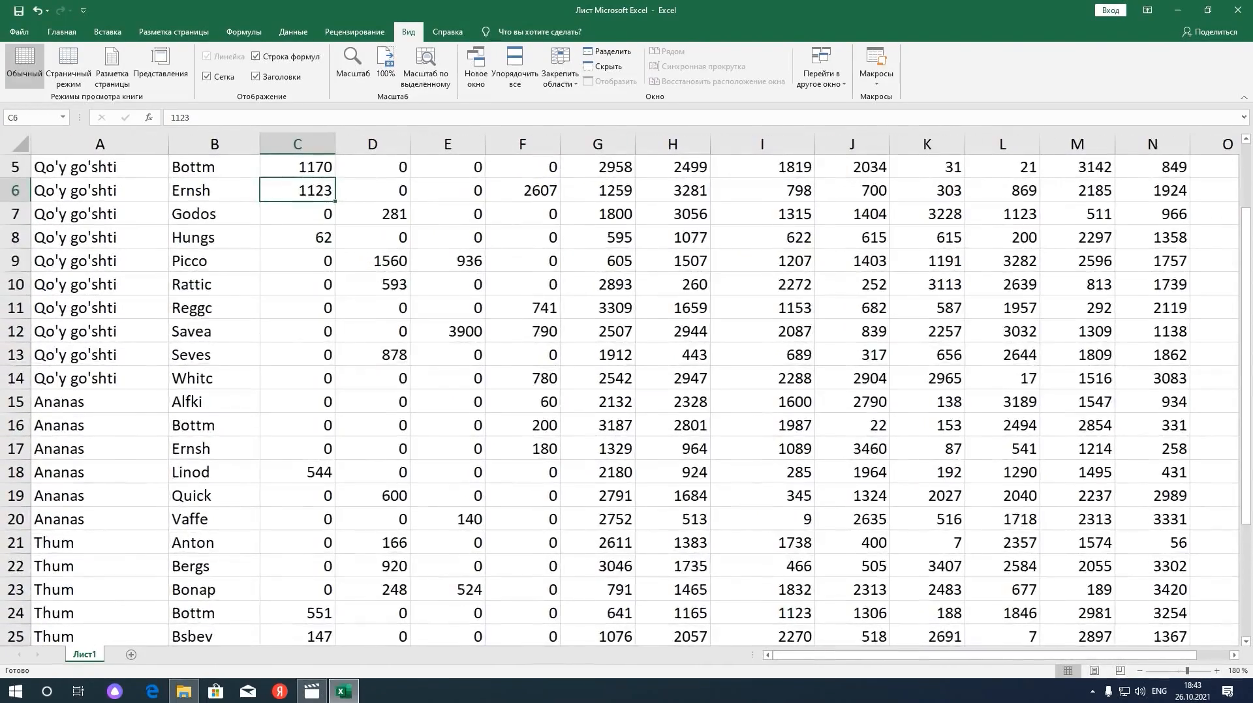
scroll(626, 398, "up", 2)
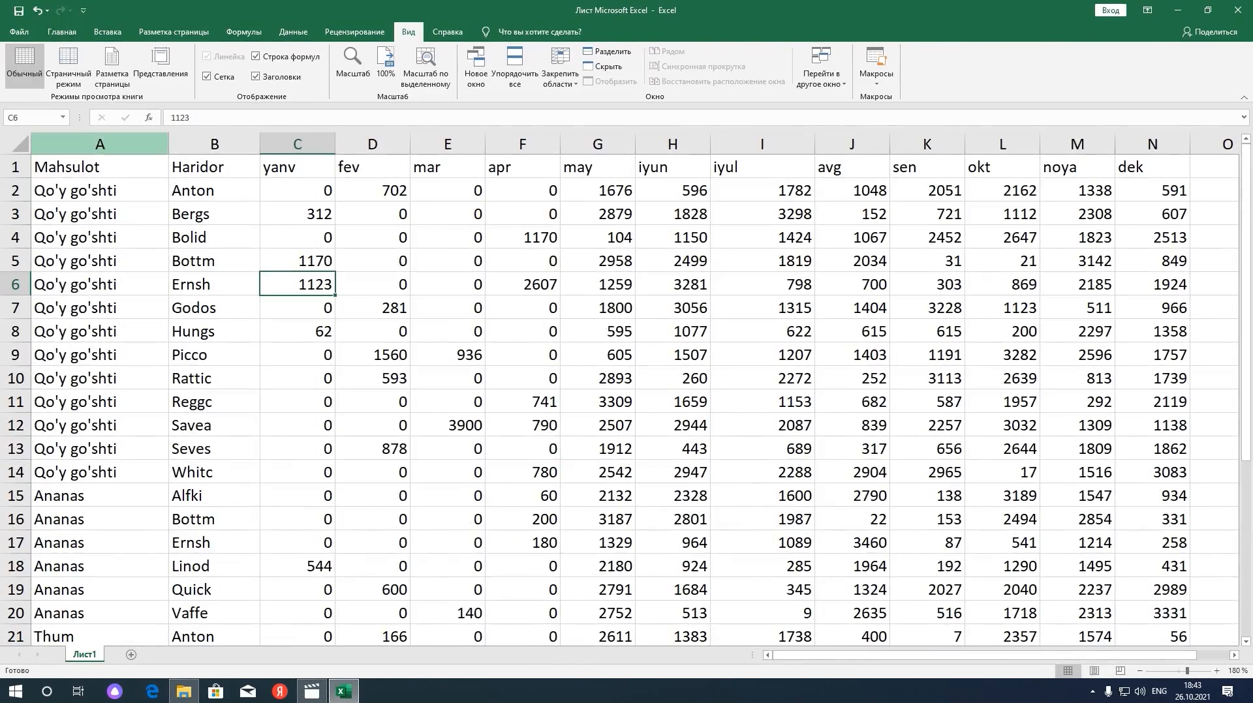
left_click(99, 167)
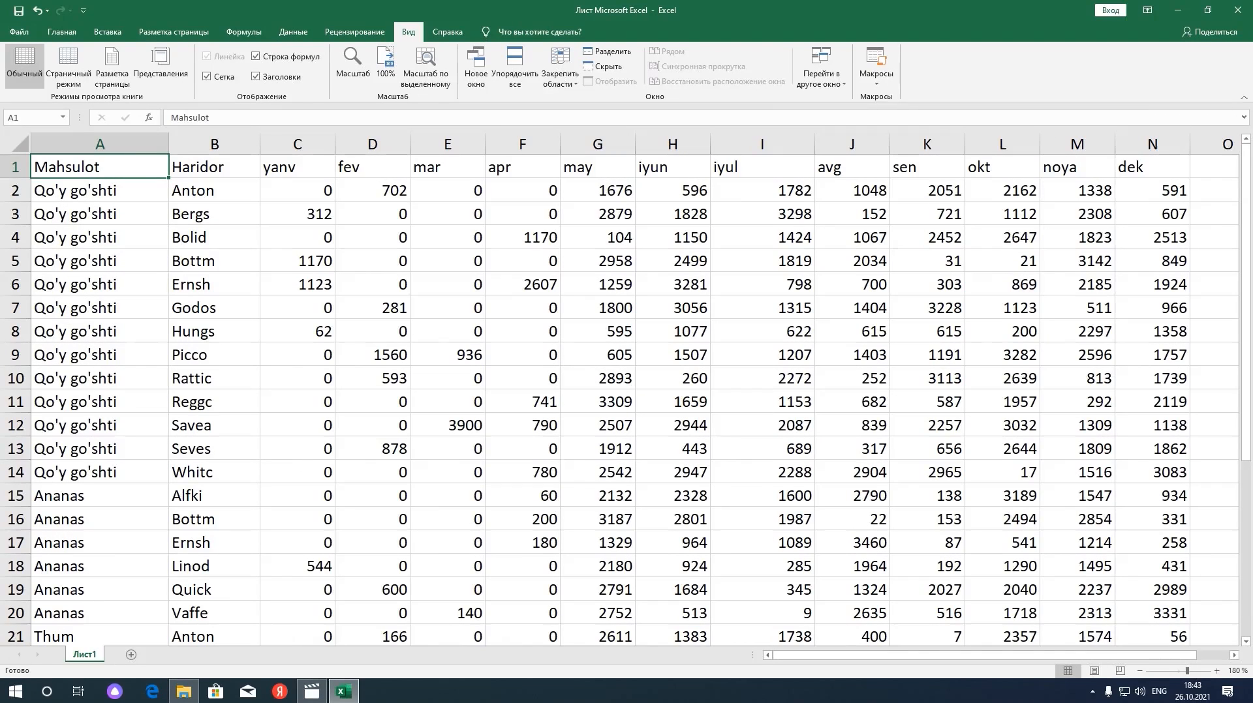
key("Right")
key("Right")
key("Right")
key("Right")
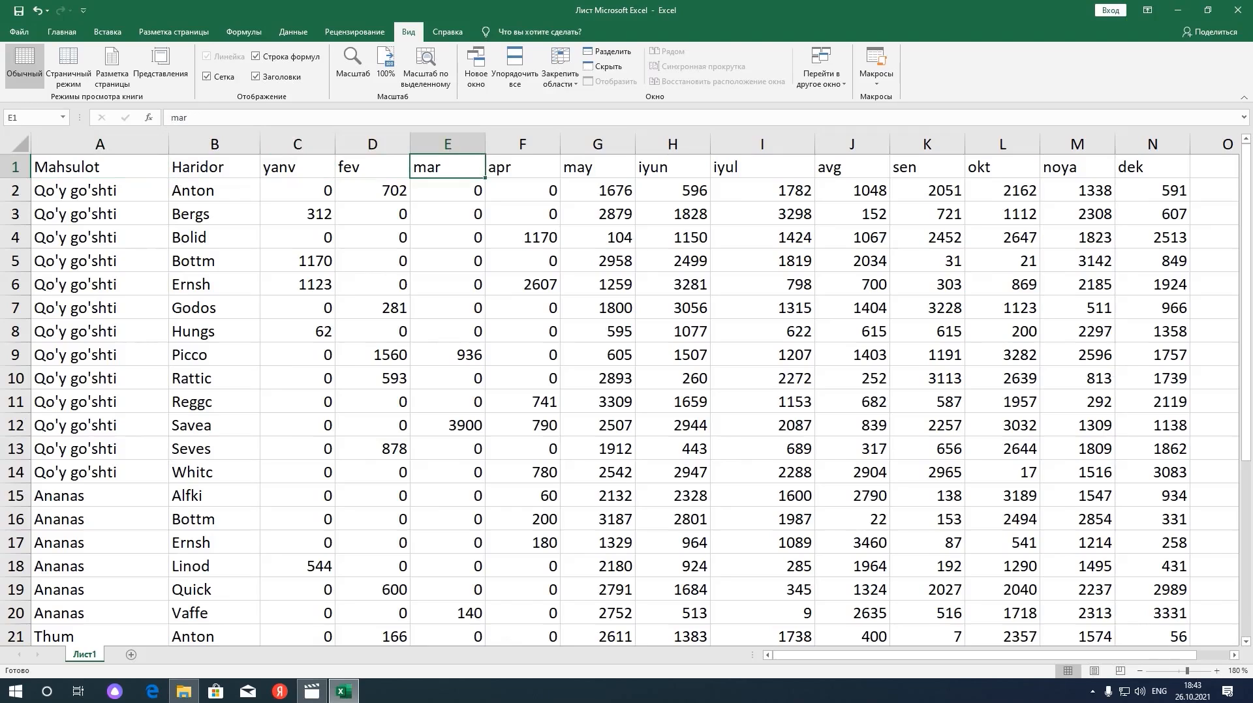
- Go down the Mahsulot column from row 3 to the last filled row, 31
left_click(100, 214)
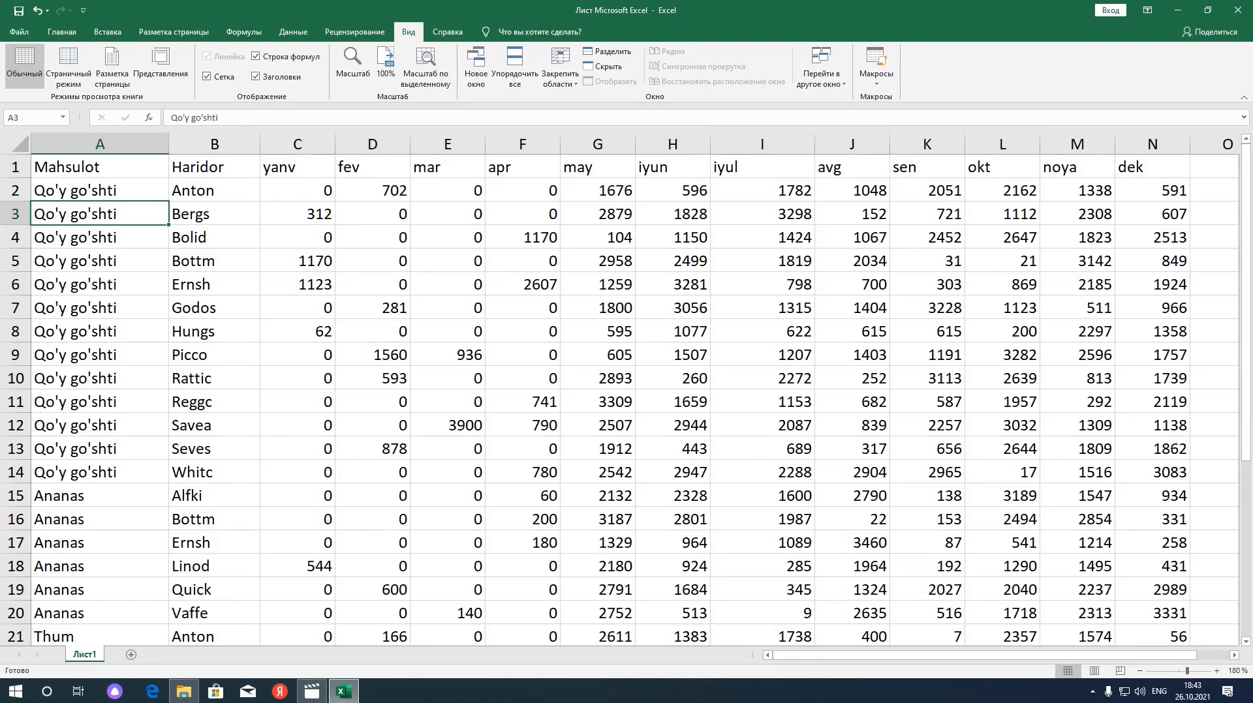
key("Down")
key("Down")
key("Down")
key("Down")
key("Down")
key("Down")
key("Down")
key("Down")
key("Down")
key("Down")
key("Down")
key("Down")
key("Down")
key("Down")
key("Down")
key("Down")
key("Down")
key("Down")
key("Down")
key("Down")
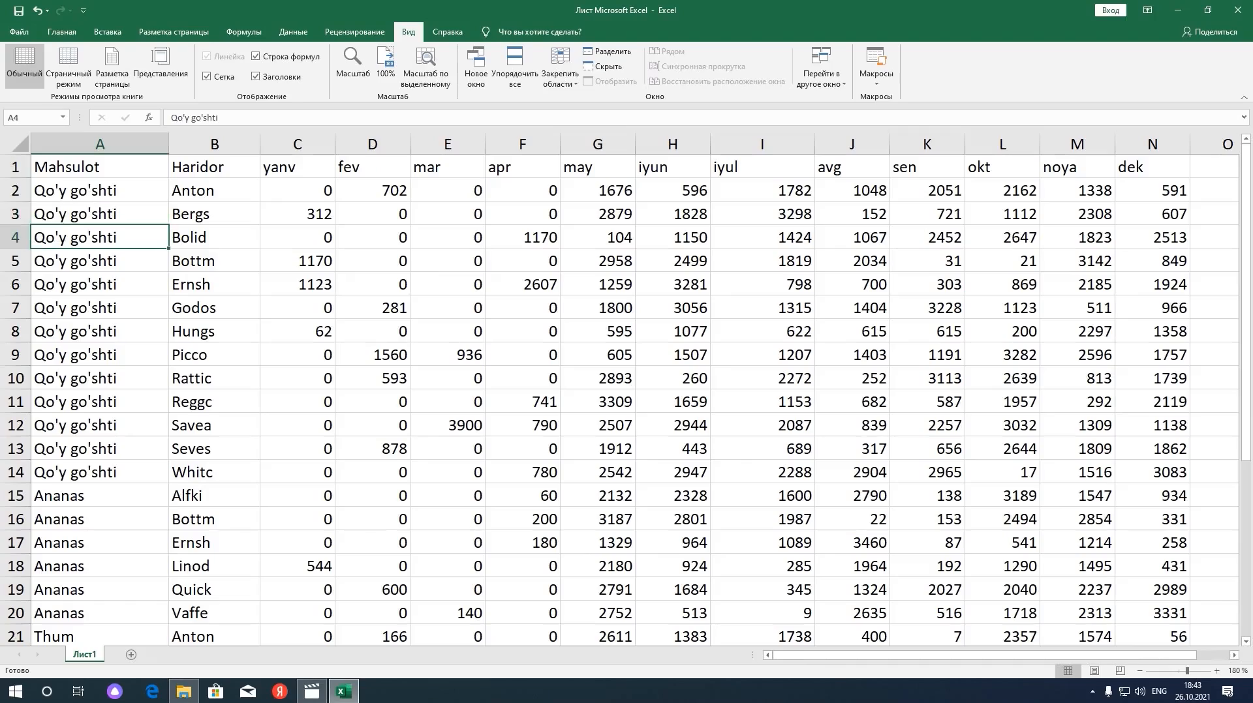
key("Down")
key("Down")
key("Down")
key("Down")
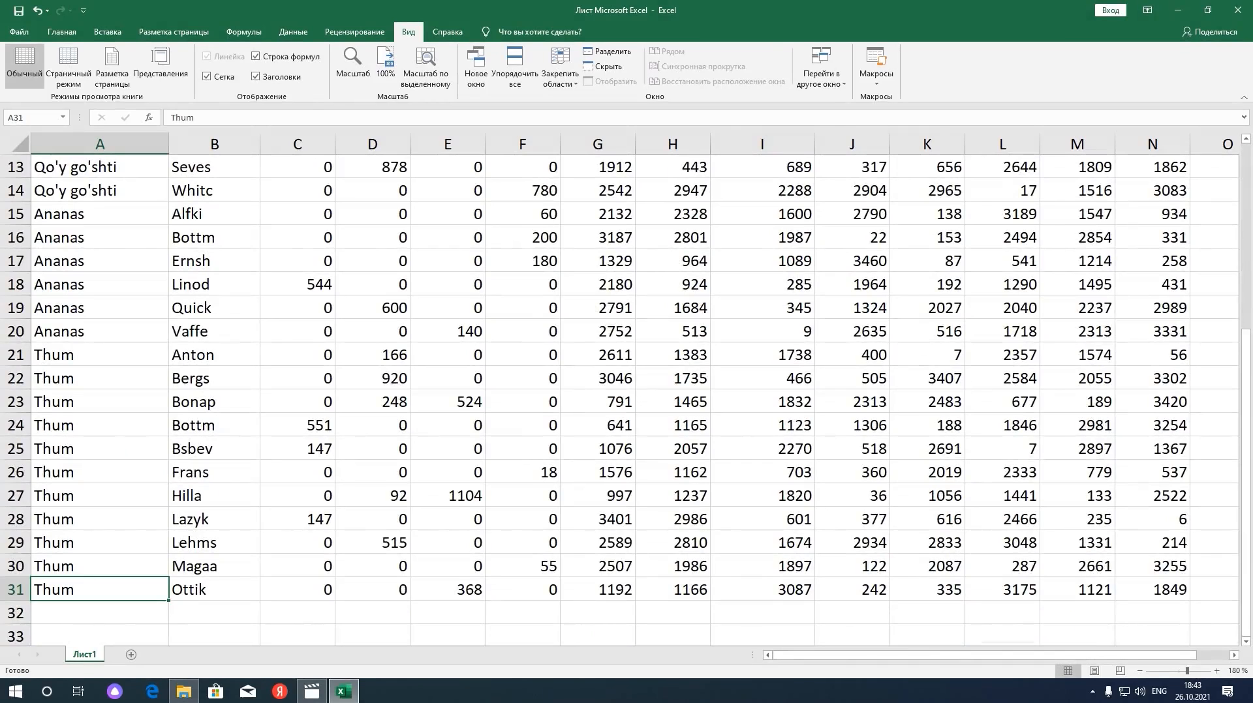
- Go back up through the table's rows to the header row, ending on the fev header
key("Up")
key("Up")
key("Up")
key("Up")
key("Up")
key("Up")
key("Up")
key("Up")
key("Up")
key("Up")
key("Up")
key("Up")
key("Up")
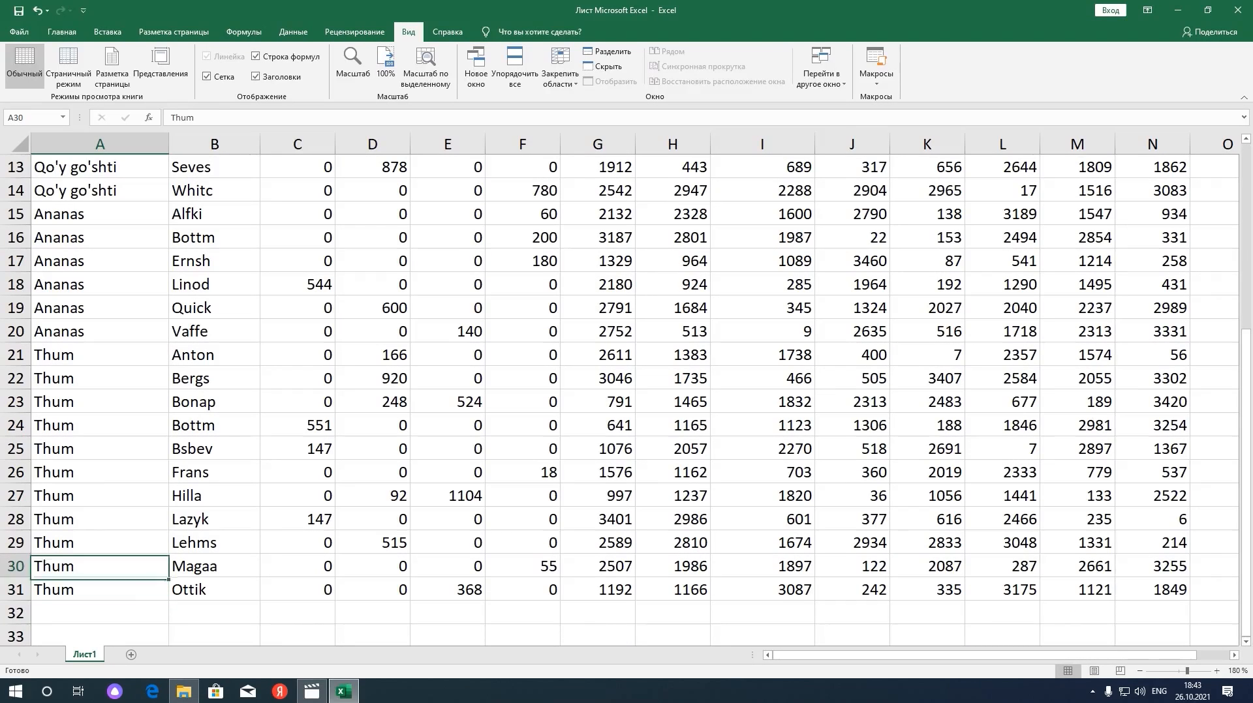
key("Right")
key("Right")
key("Up")
key("Up")
key("Up")
key("Up")
key("Up")
key("Up")
key("Up")
key("Up")
key("Up")
key("Up")
key("Up")
key("Up")
key("Up")
key("Up")
key("Up")
key("Up")
key("Up")
key("Right")
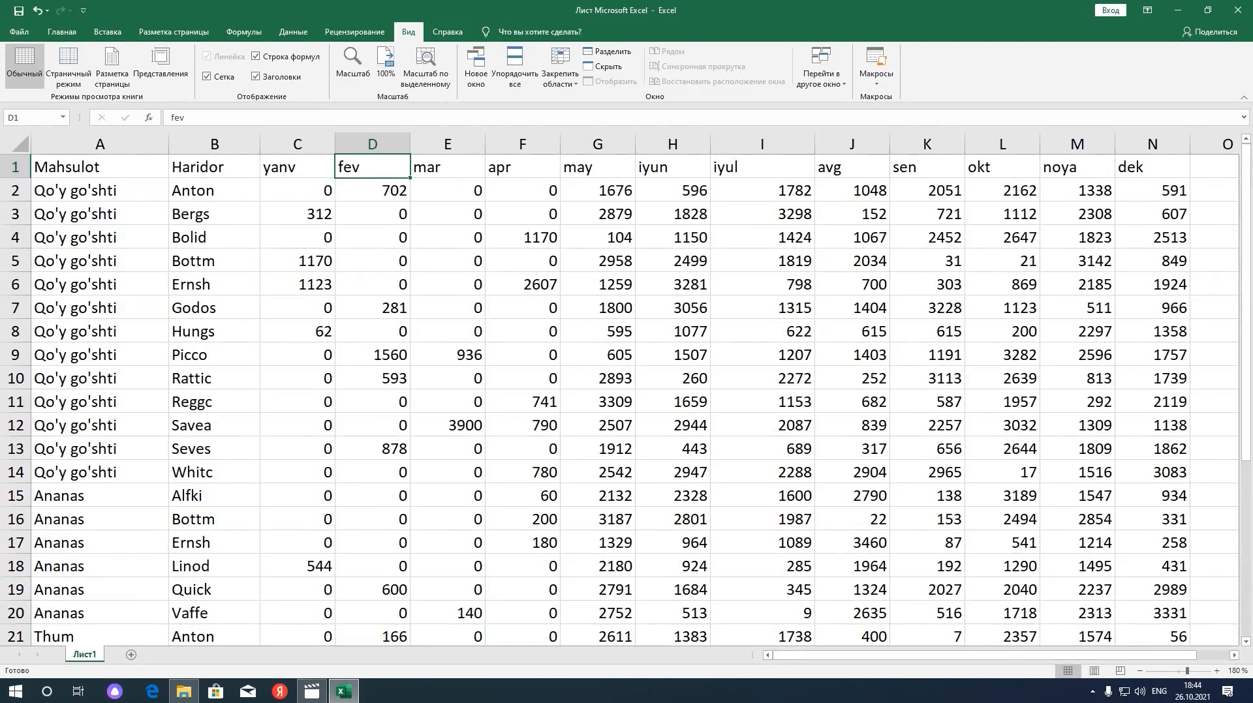
- Examine the monthly values down the fev column and across row 11, returning to the iyun header
key("Down")
key("Down")
key("Down")
key("Down")
key("Down")
key("Down")
key("Down")
key("Down")
key("Down")
key("Down")
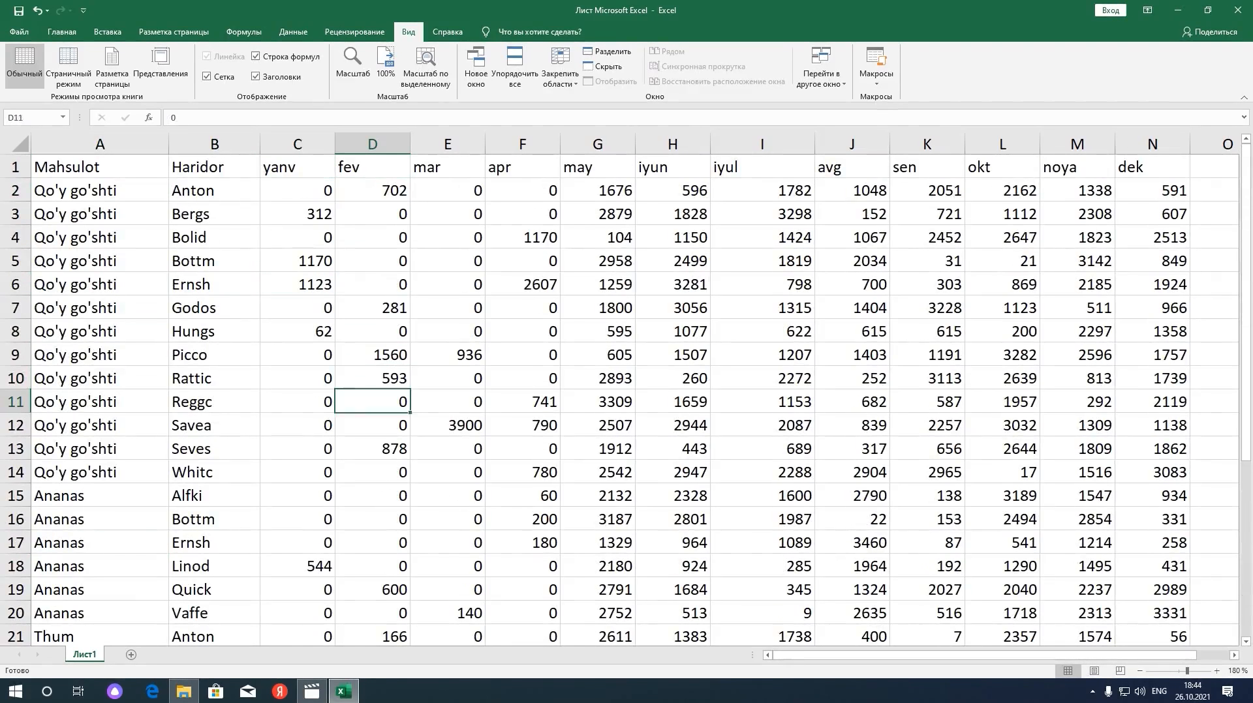
key("Right")
key("Right")
key("Right")
key("Right")
key("Right")
key("Right")
key("Right")
key("Right")
key("Left")
key("Up")
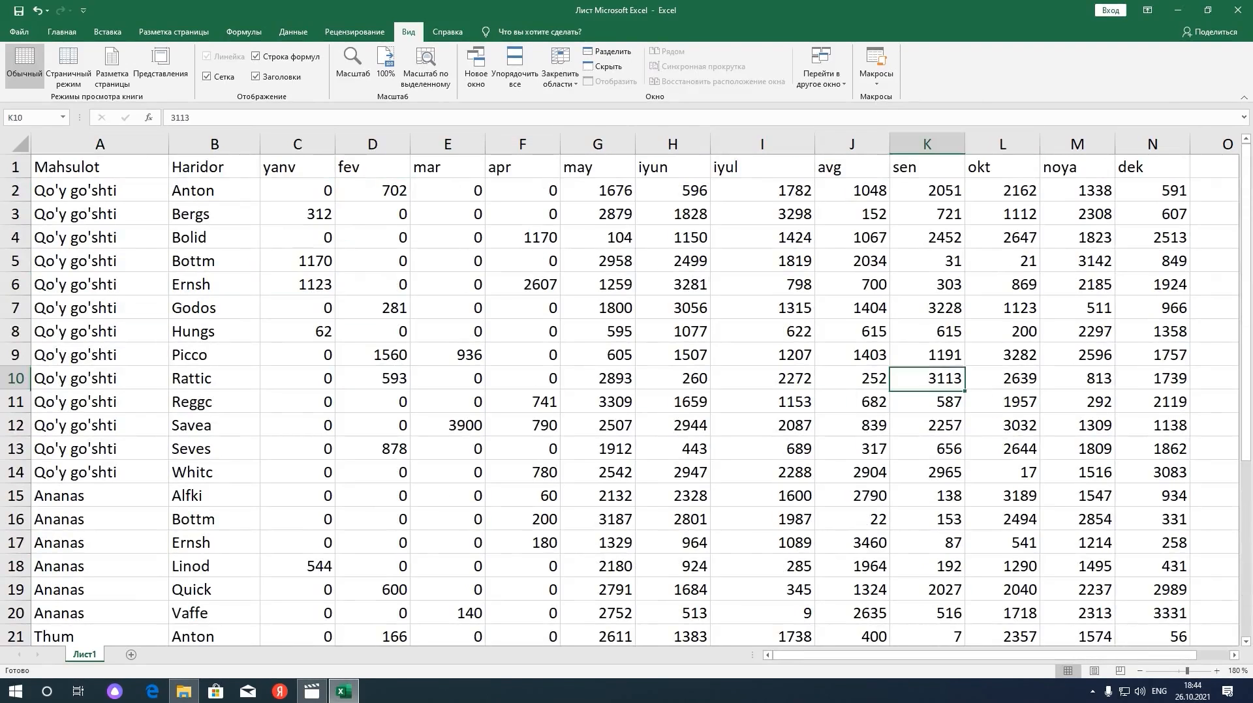
key("Up")
key("Left")
key("Left")
key("Left")
key("Up")
key("Up")
key("Up")
key("Up")
key("Up")
key("Up")
key("Up")
key("Up")
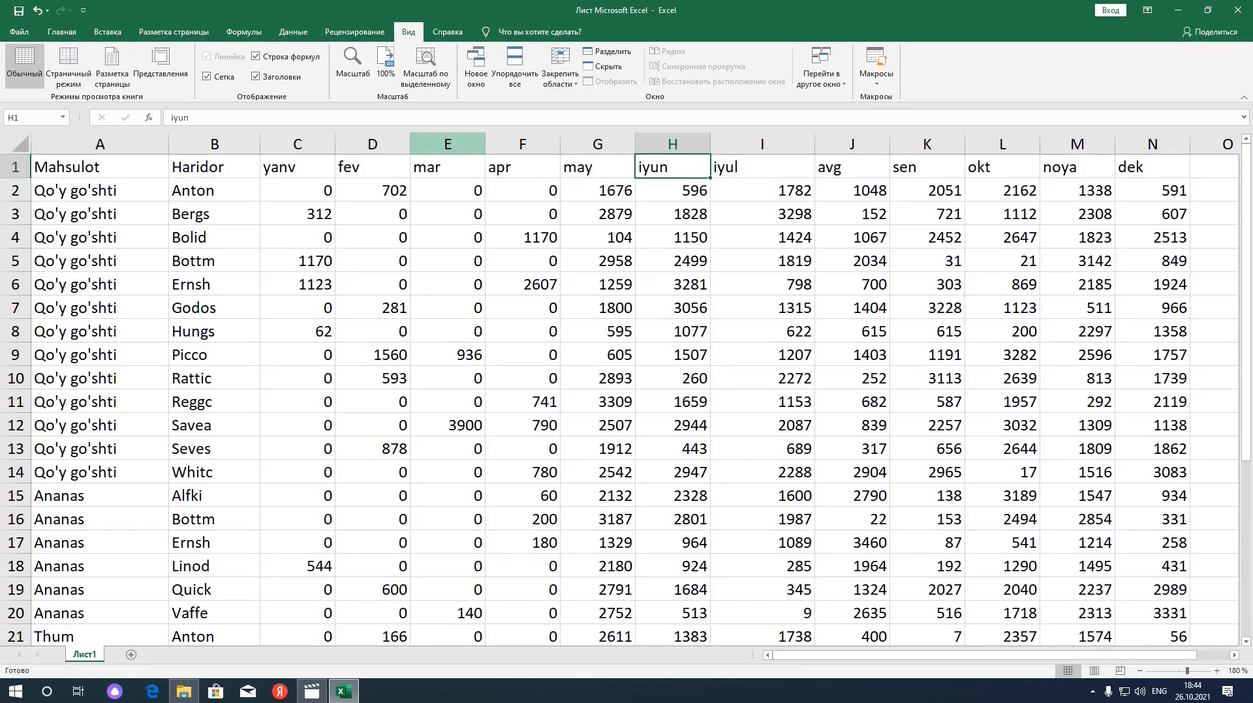
- Select the header cells A1:N1 and freeze the sheet's top row
left_click_drag(98, 167, 1152, 167)
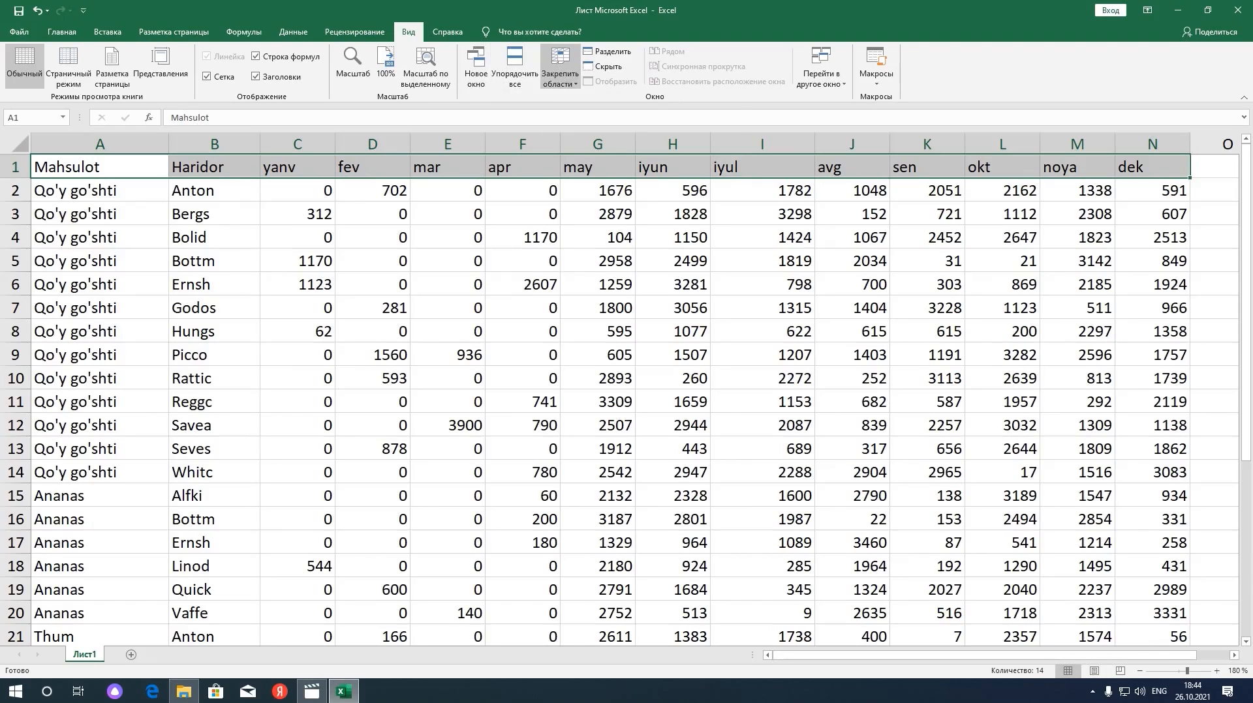
left_click(560, 72)
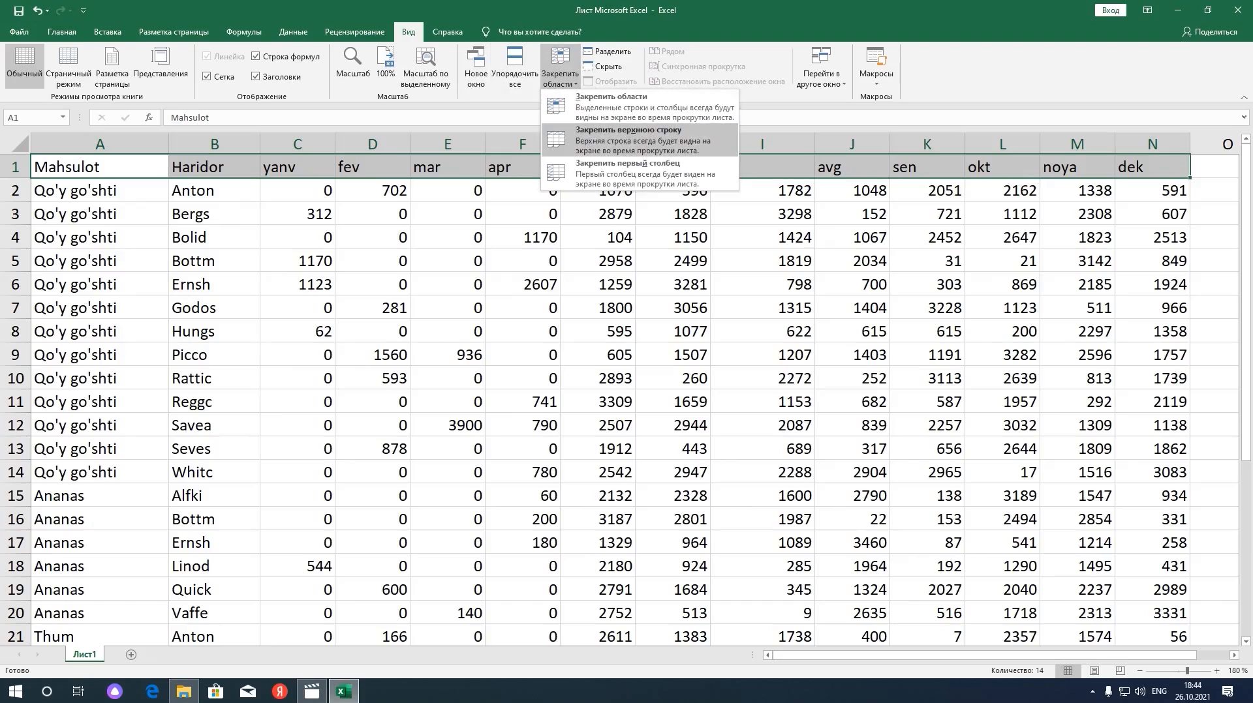
left_click(598, 139)
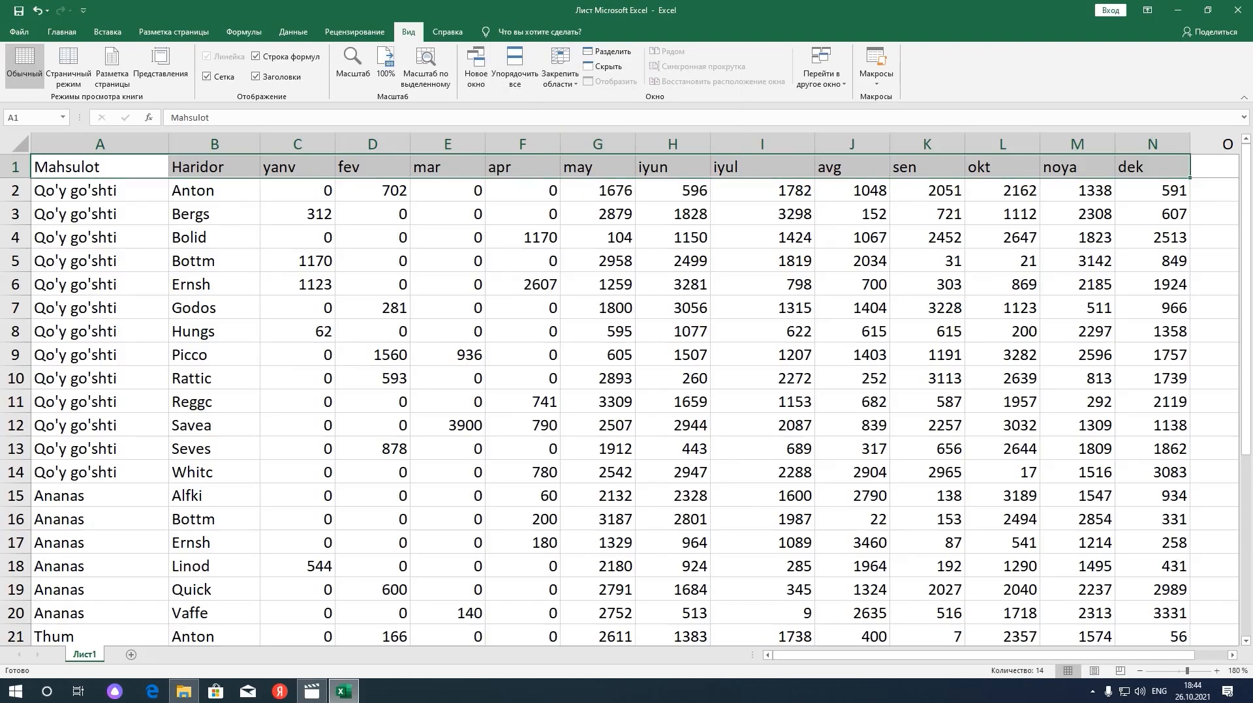
left_click(560, 71)
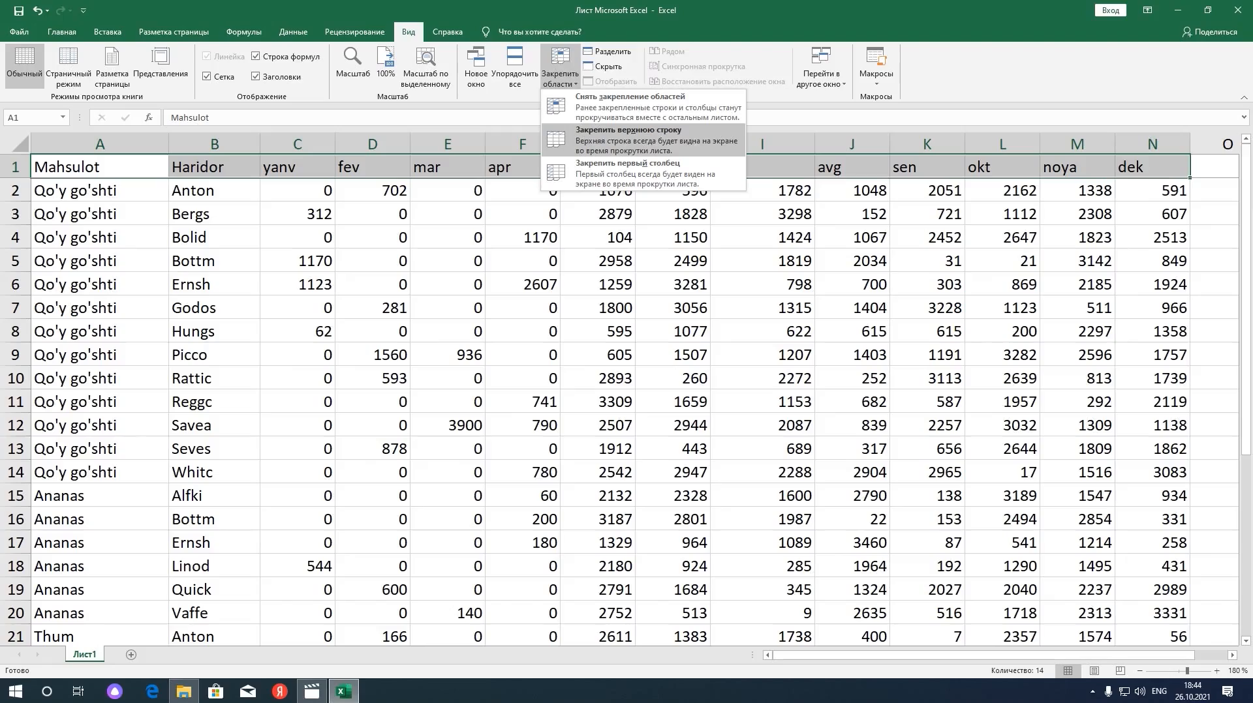
left_click(628, 134)
- Check the frozen header row while moving down past the table's end and back to its first rows
scroll(626, 411, "down", 6)
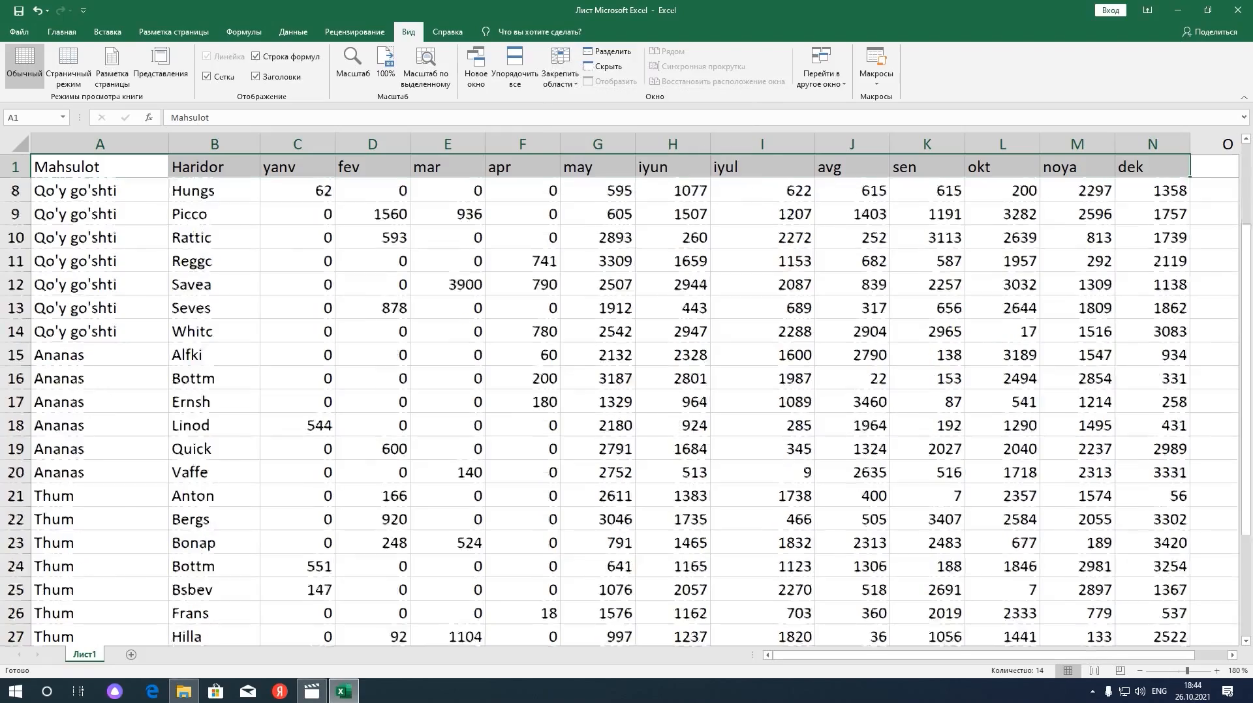
scroll(626, 411, "up", 6)
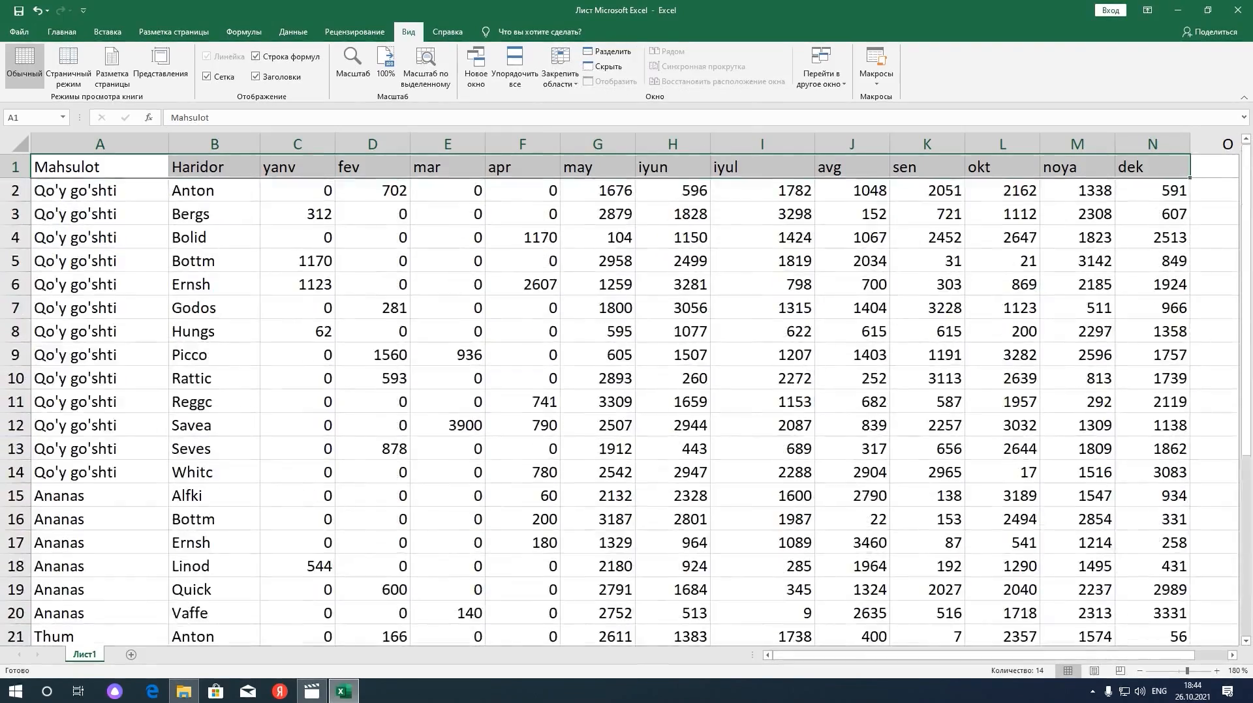
scroll(626, 411, "down", 9)
scroll(627, 411, "up", 5)
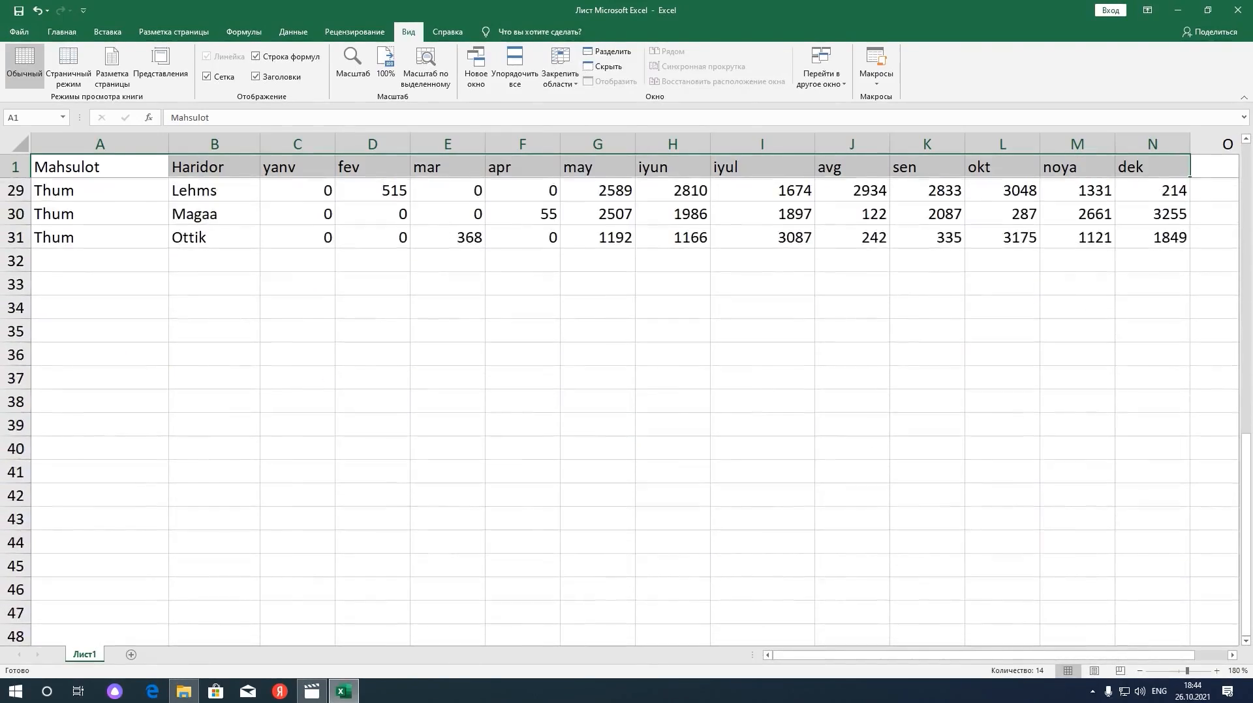
scroll(627, 411, "up", 4)
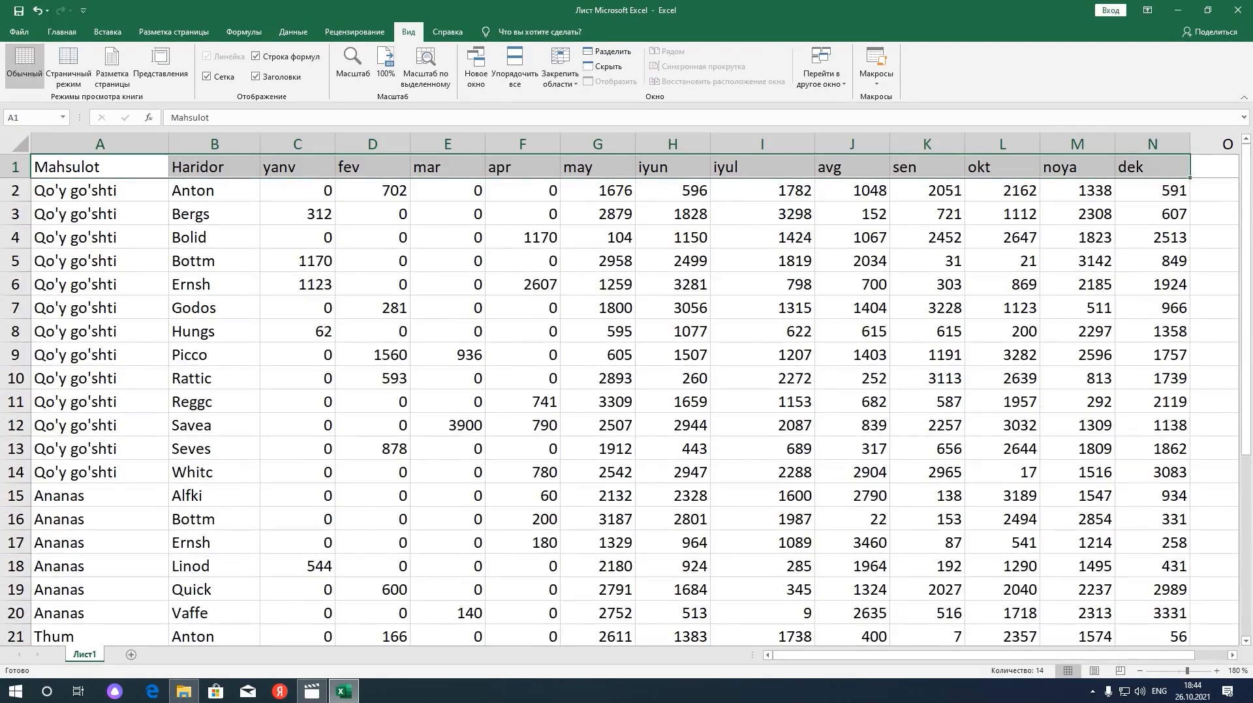
scroll(627, 411, "down", 19)
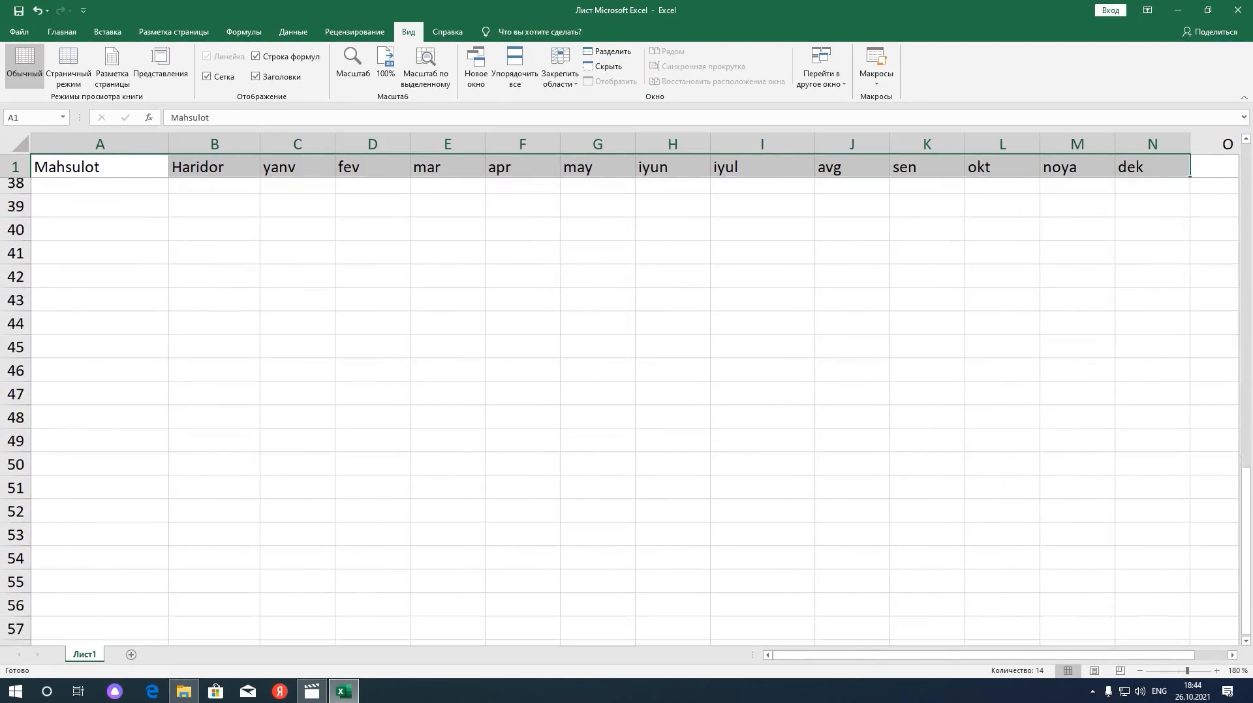
scroll(627, 411, "down", 1)
scroll(626, 411, "up", 20)
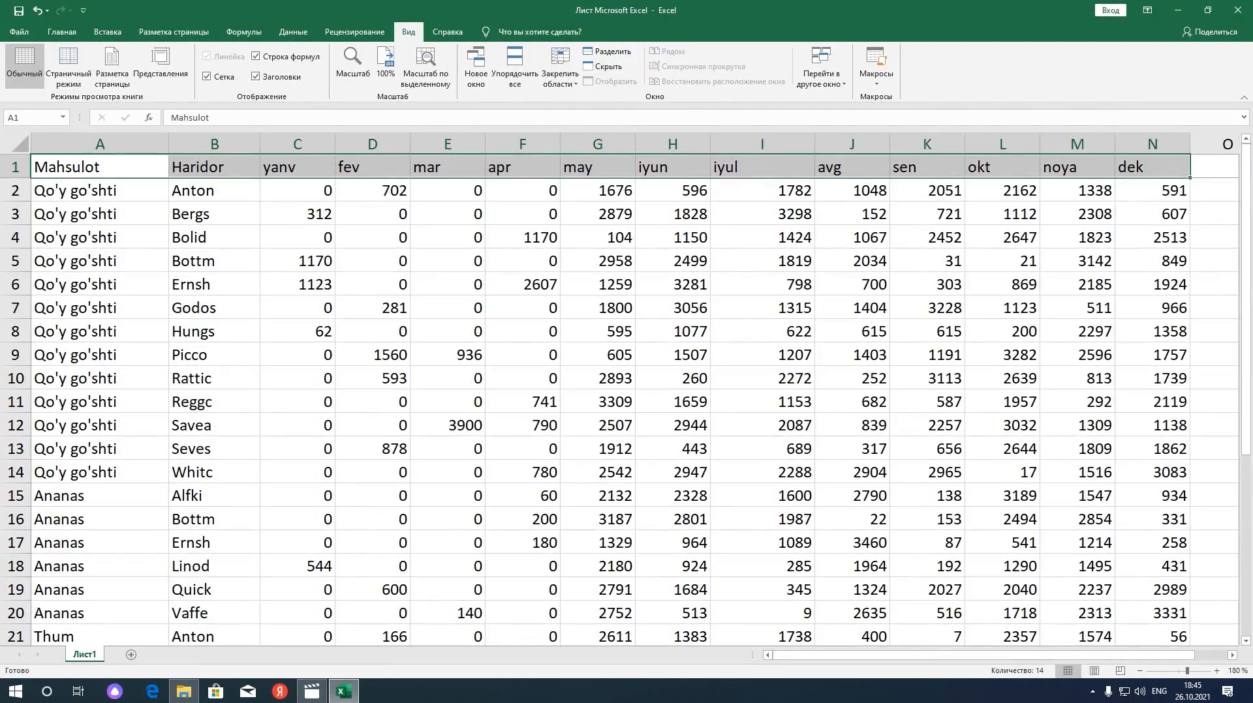
- From A1, jump to the lower end of column A and the far end of row 1, returning to A1 each time
left_click(100, 167)
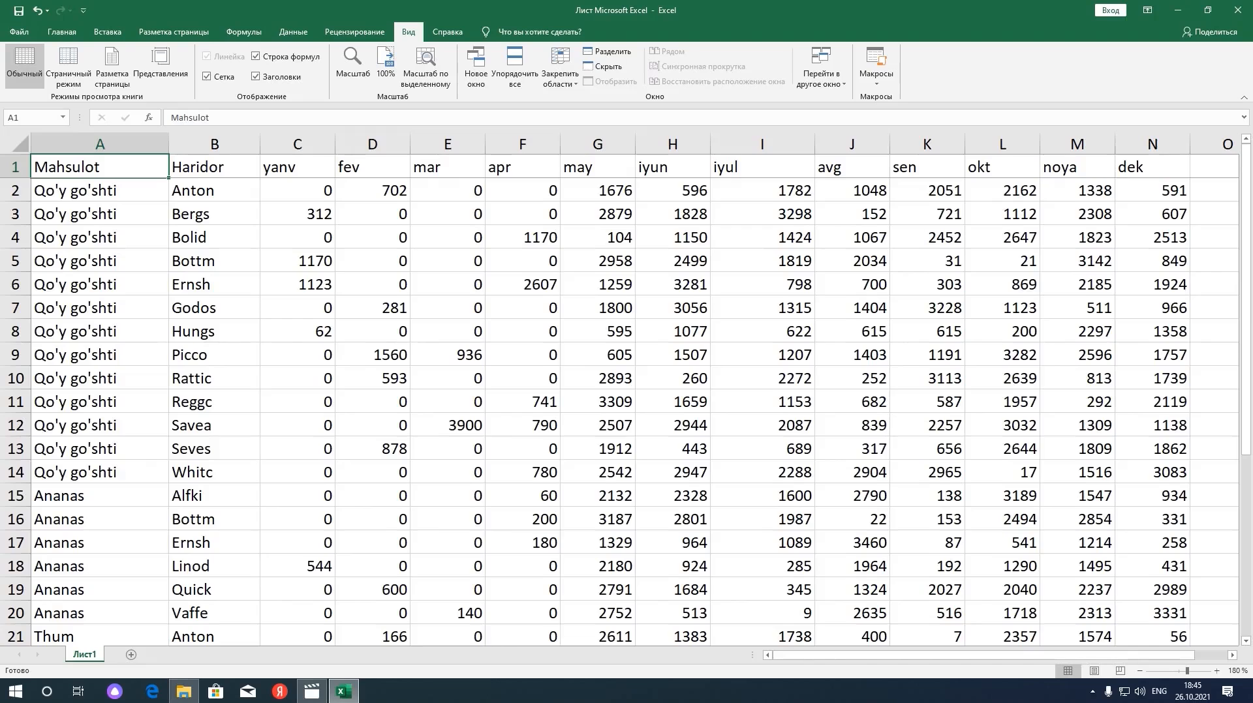
key("ctrl+Down")
key("ctrl+Down")
key("ctrl+Up")
key("ctrl+Up")
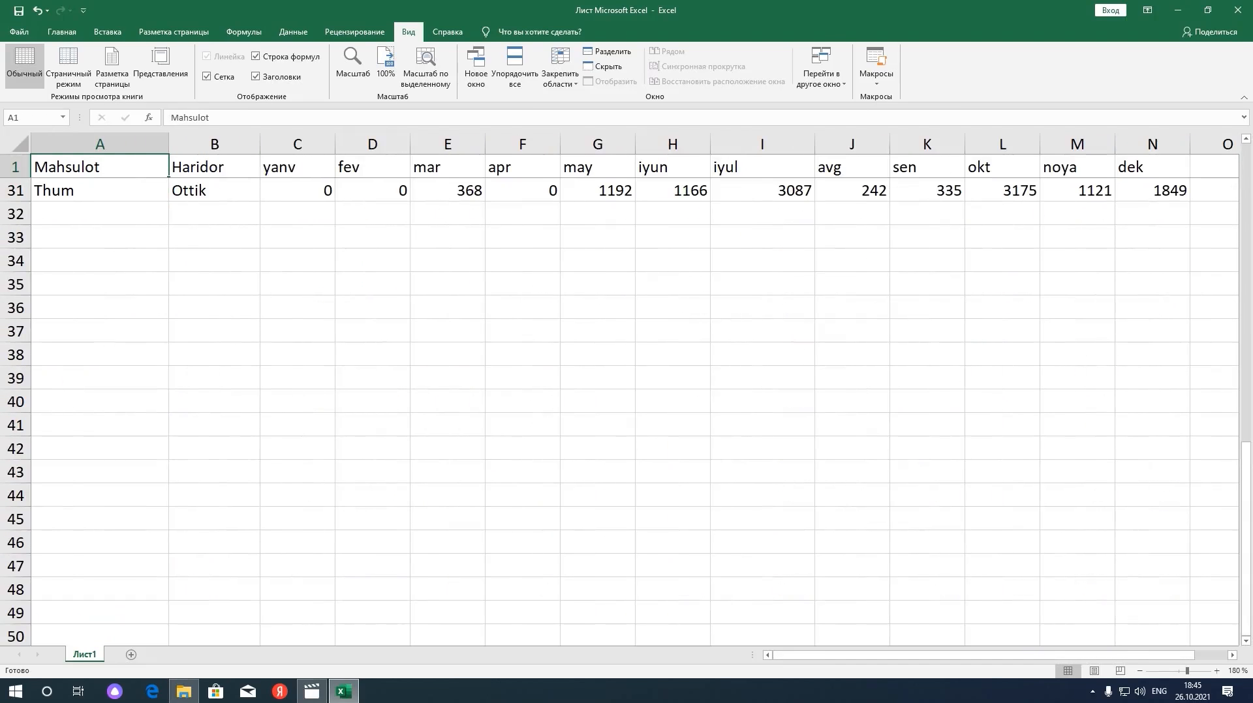
key("ctrl+Right")
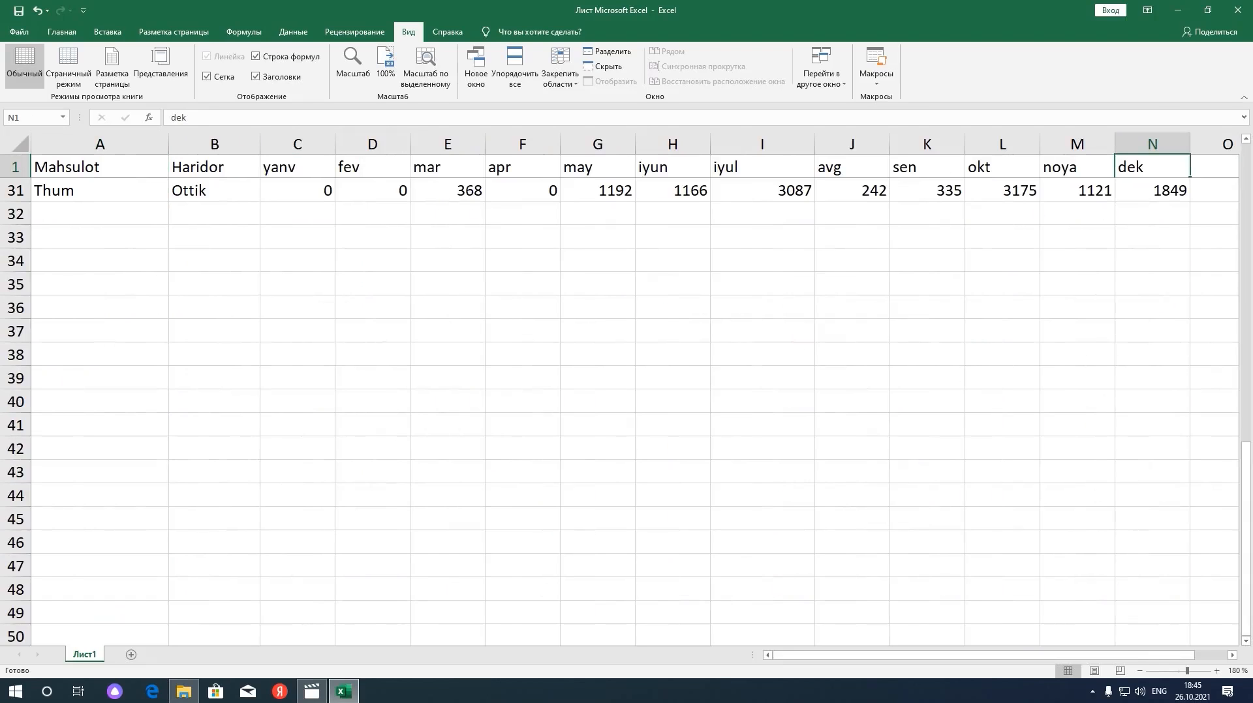
key("ctrl+Right")
key("ctrl+Left")
key("ctrl+Left")
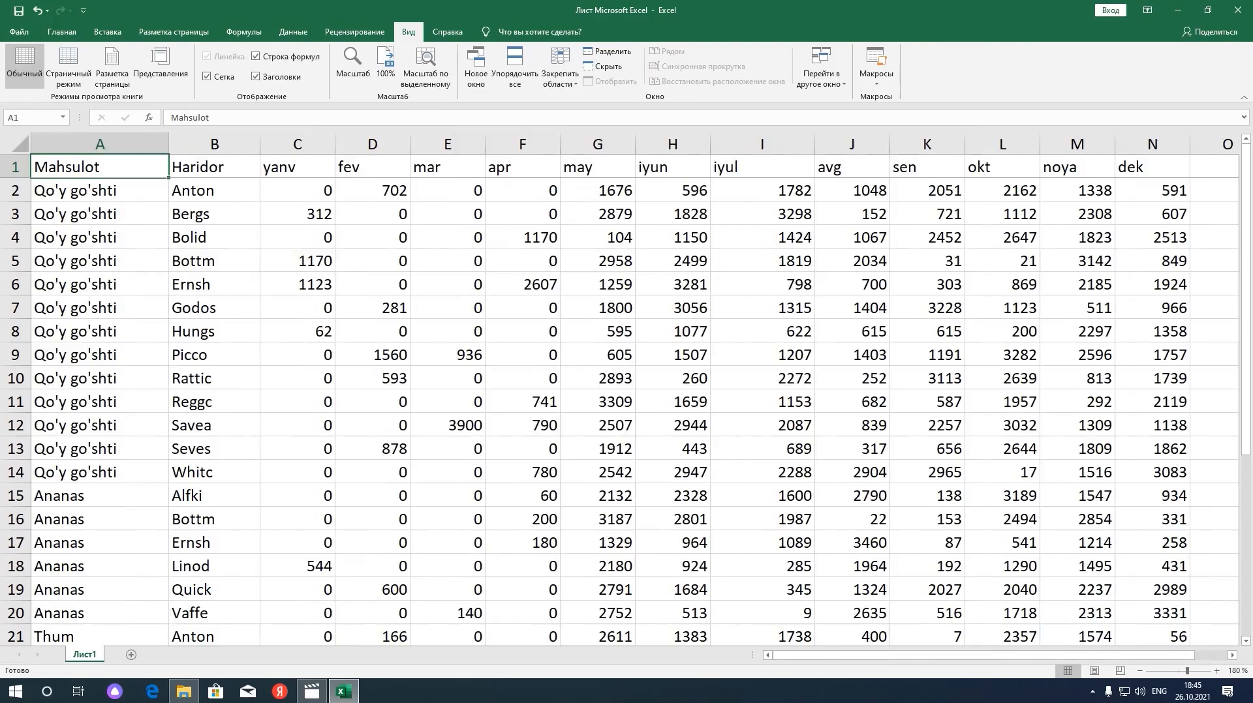
- Jump through the sheet's outermost corners, including A1048576, and return to A1 and the table's first rows
key("ctrl+Right")
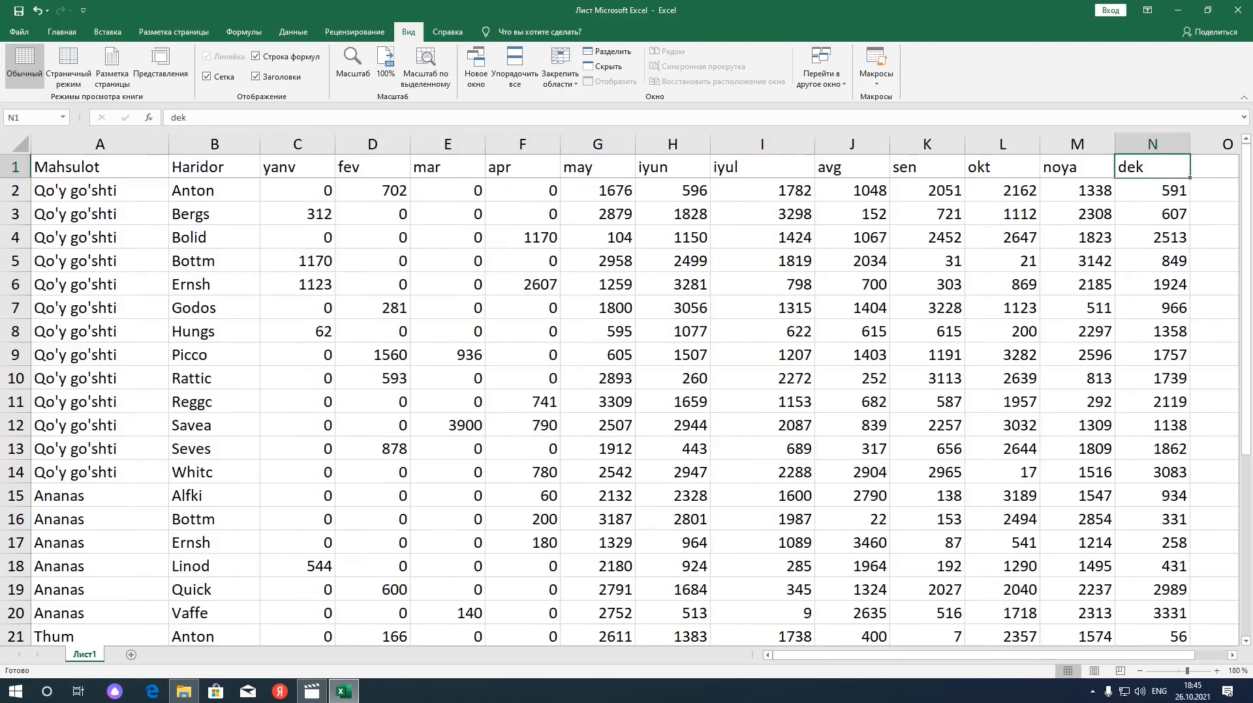
key("ctrl+Right")
key("ctrl+Down")
key("ctrl+Left")
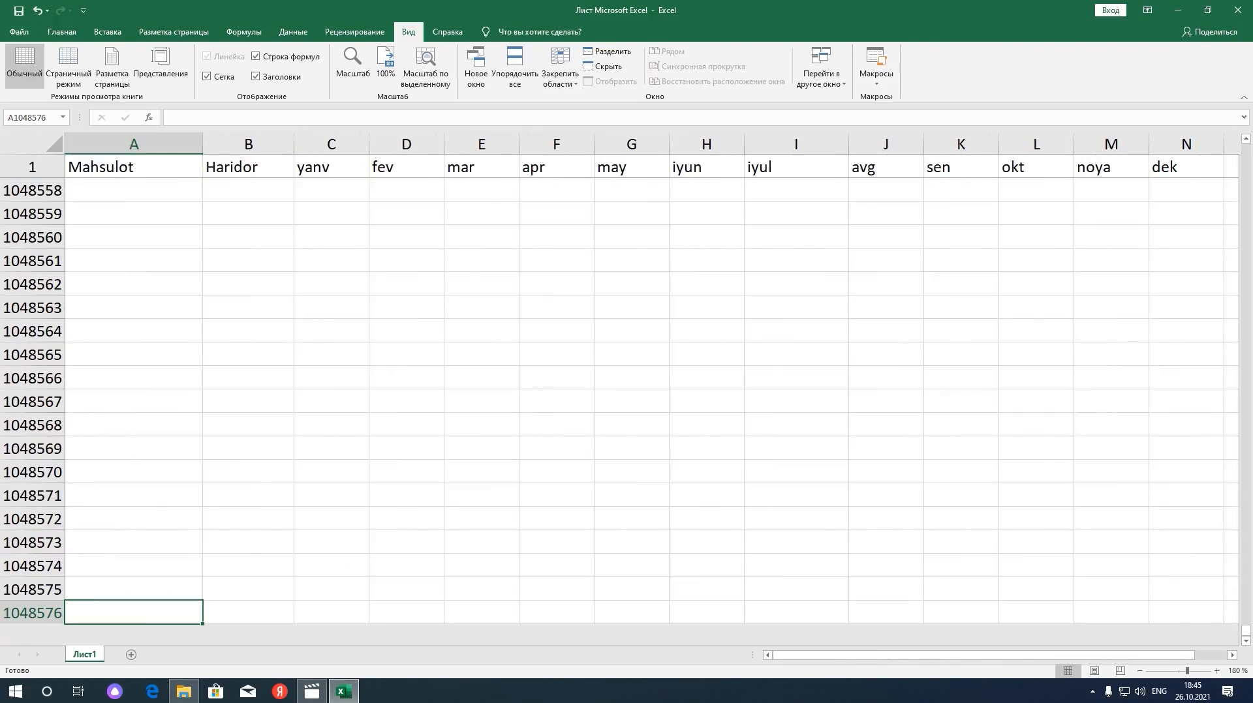
key("ctrl+Up")
key("ctrl+Up")
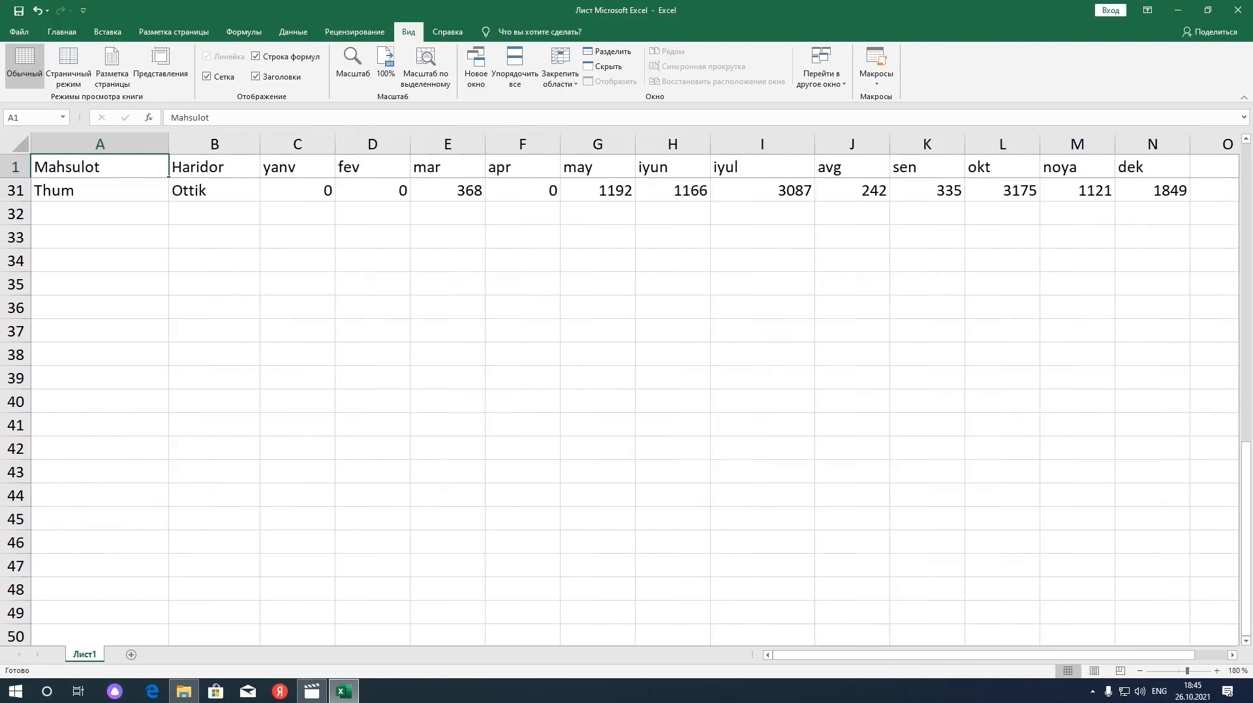
key("ctrl+Right")
key("ctrl+Left")
scroll(627, 391, "up", 9)
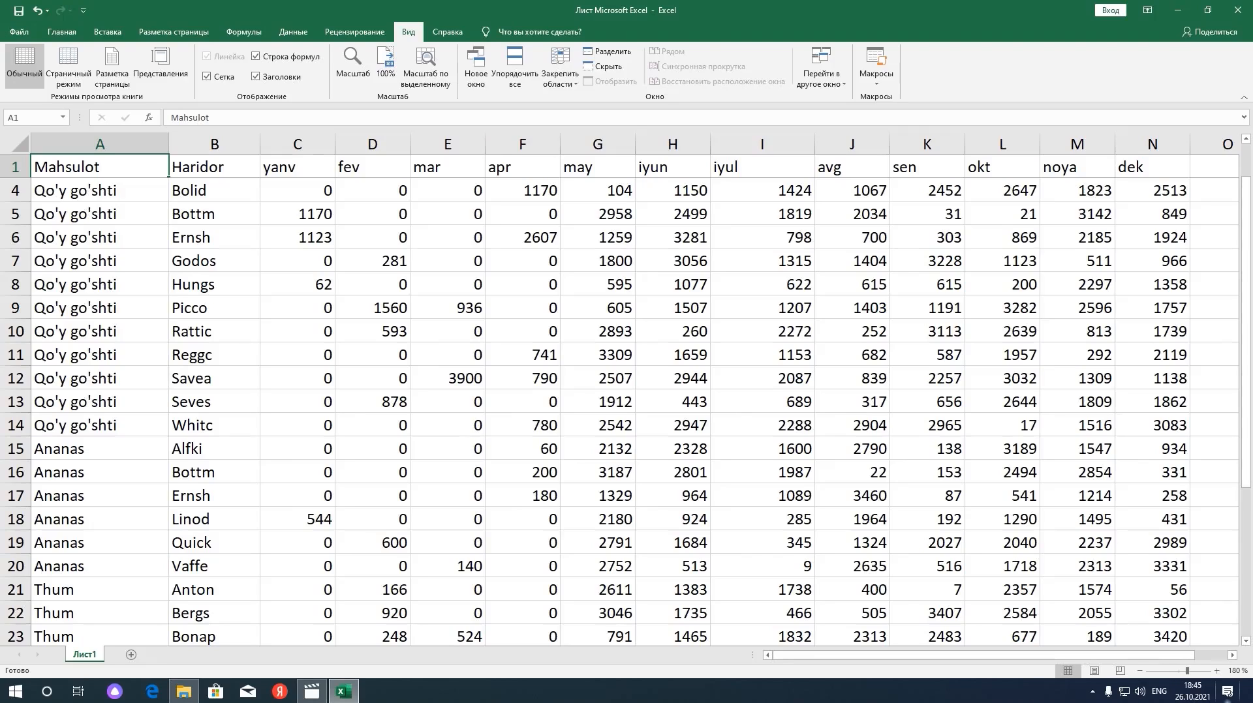
- Enlarge the sheet's zoom to 230%
left_click(1216, 671)
left_click(1216, 671)
left_click(1216, 670)
left_click(1217, 671)
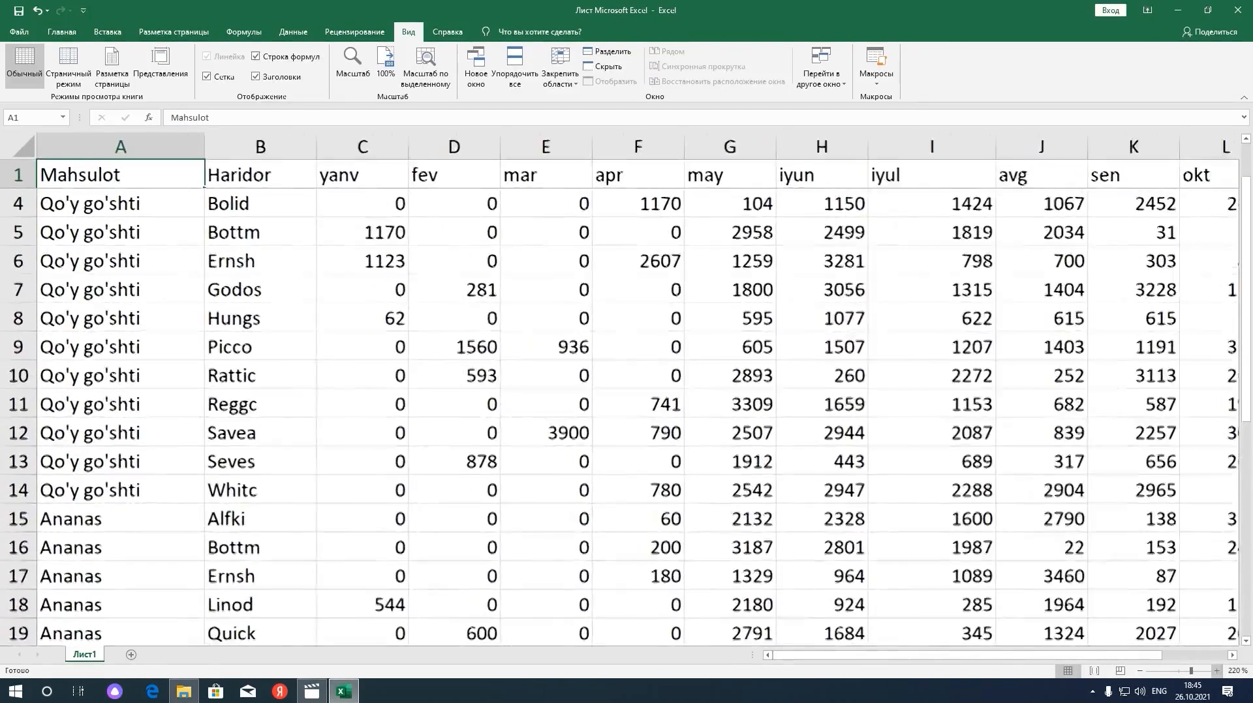
left_click(1217, 671)
- Freeze the sheet's first column and check it while moving across and down the table
left_click(274, 176)
mouse_move(1070, 655)
left_mouse_down()
mouse_move(1137, 655)
mouse_move(1072, 655)
left_mouse_up()
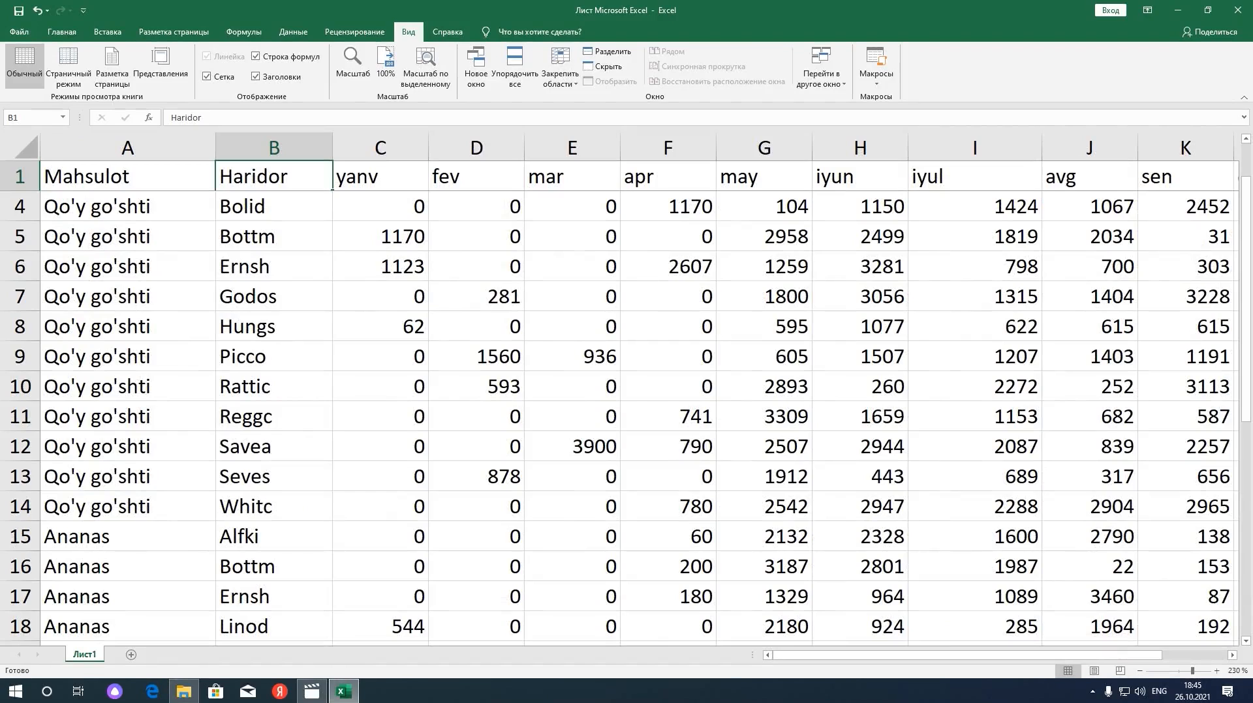
left_click(559, 73)
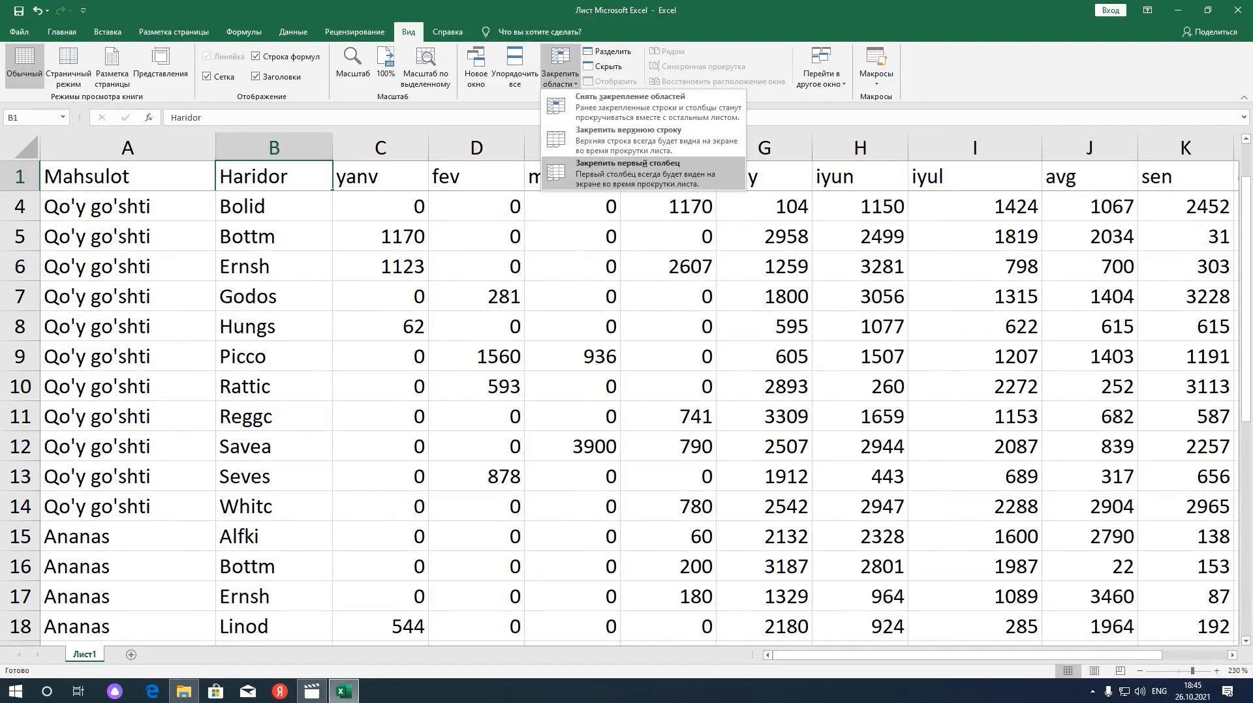
left_click(642, 173)
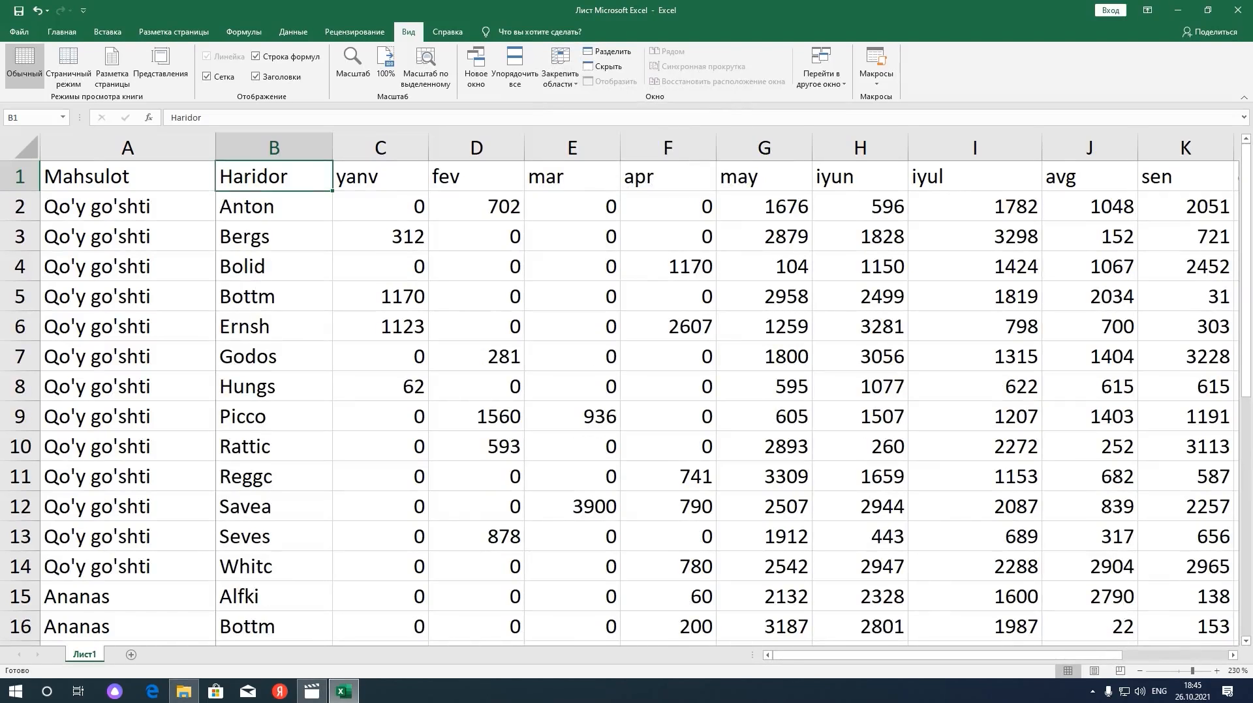
mouse_move(842, 655)
left_mouse_down()
mouse_move(959, 655)
mouse_move(845, 655)
left_mouse_up()
scroll(640, 401, "down", 6)
scroll(639, 401, "up", 6)
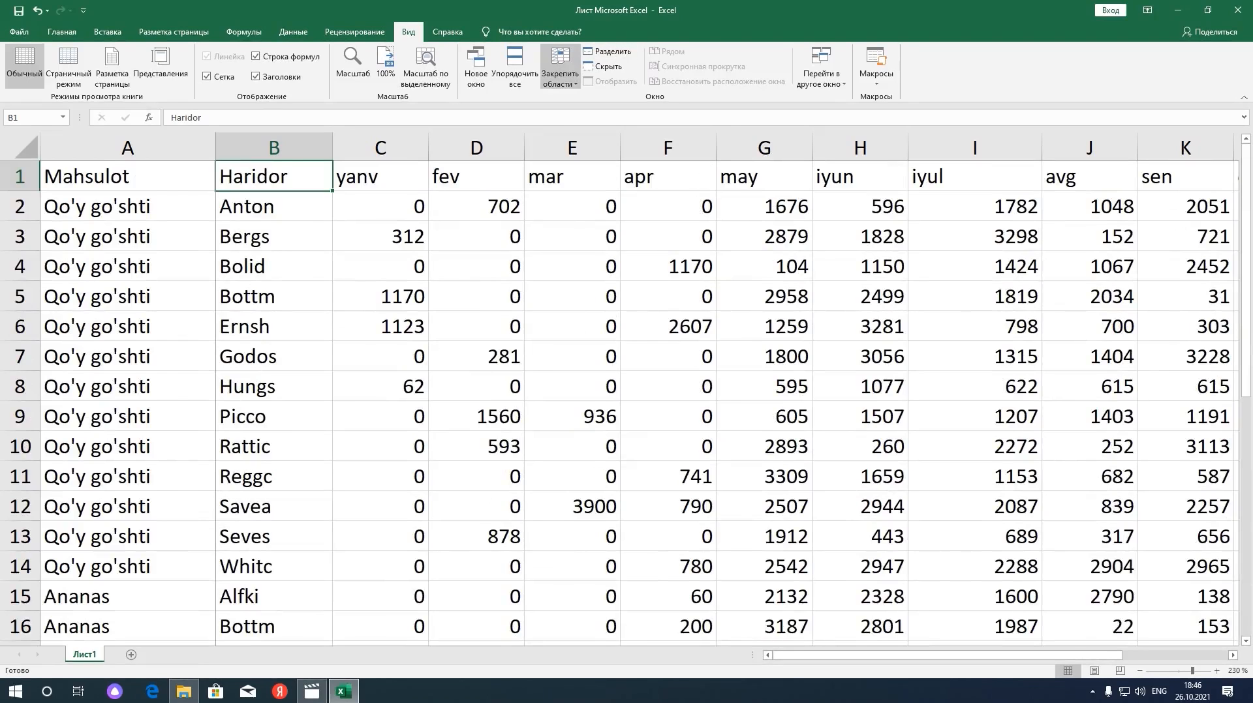
- Unfreeze the first column and freeze columns A and B with the panes split at cell C1
left_click(560, 66)
left_click(613, 104)
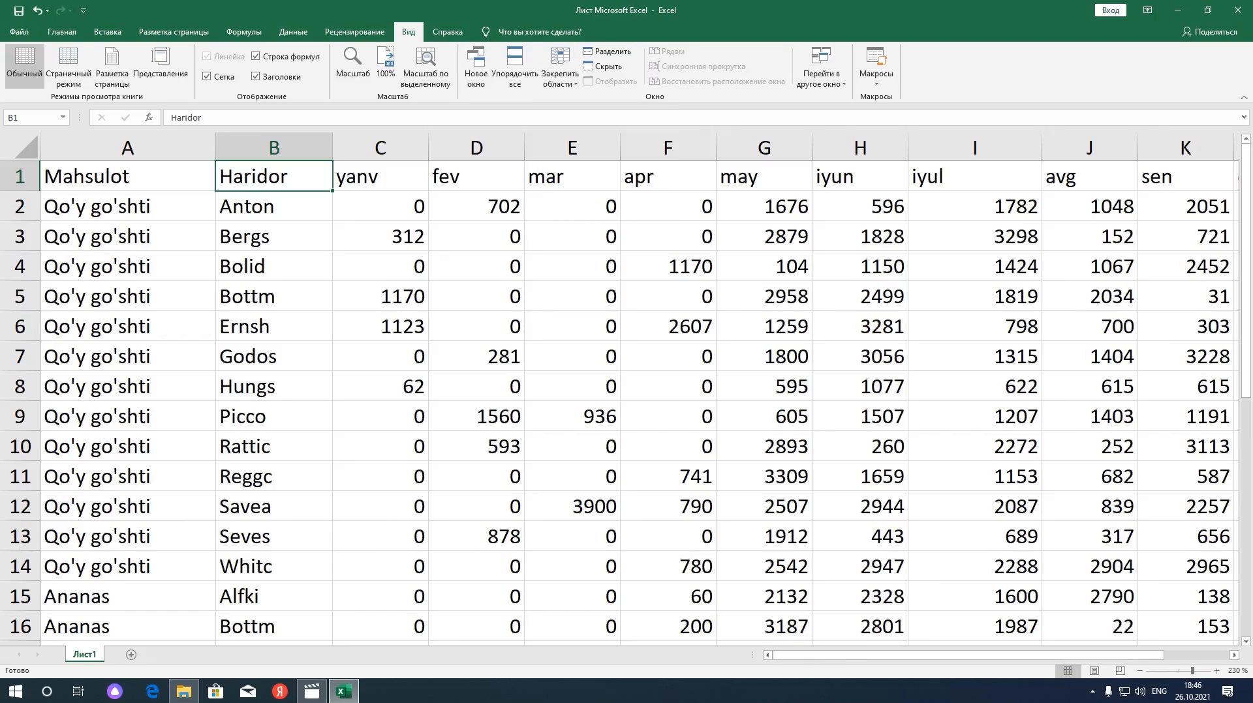
left_click(381, 176)
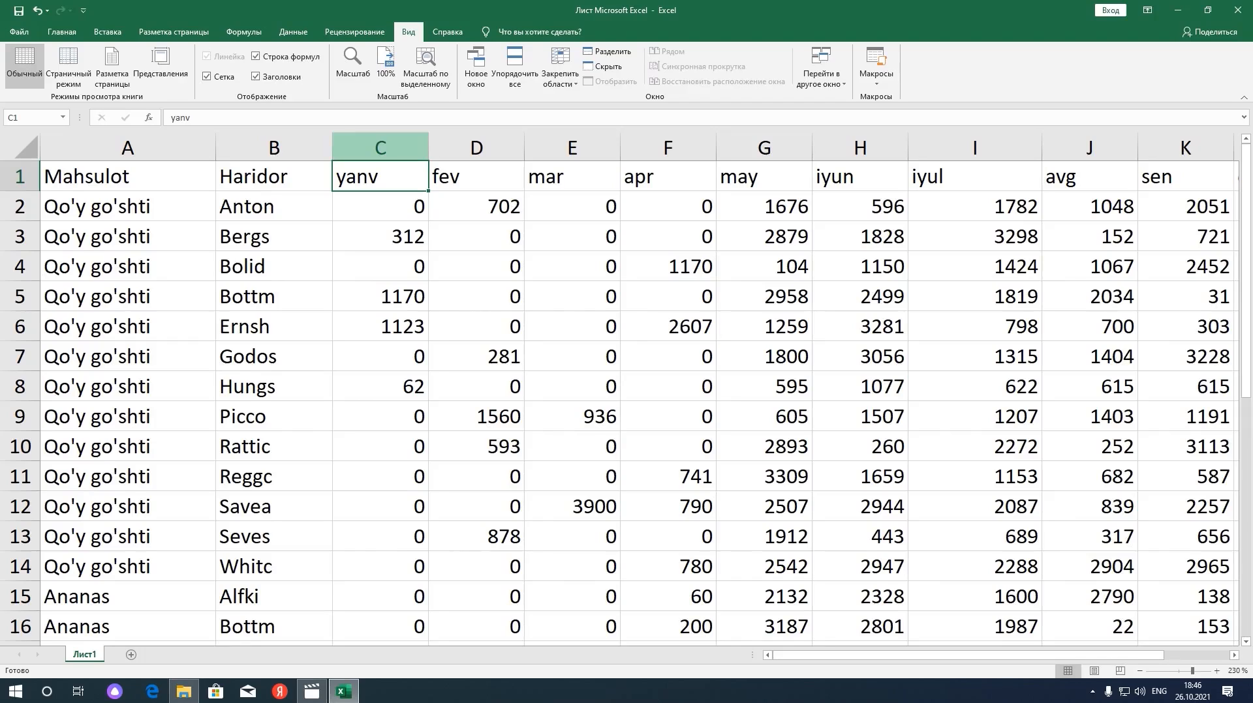
key("ctrl+shift+Down")
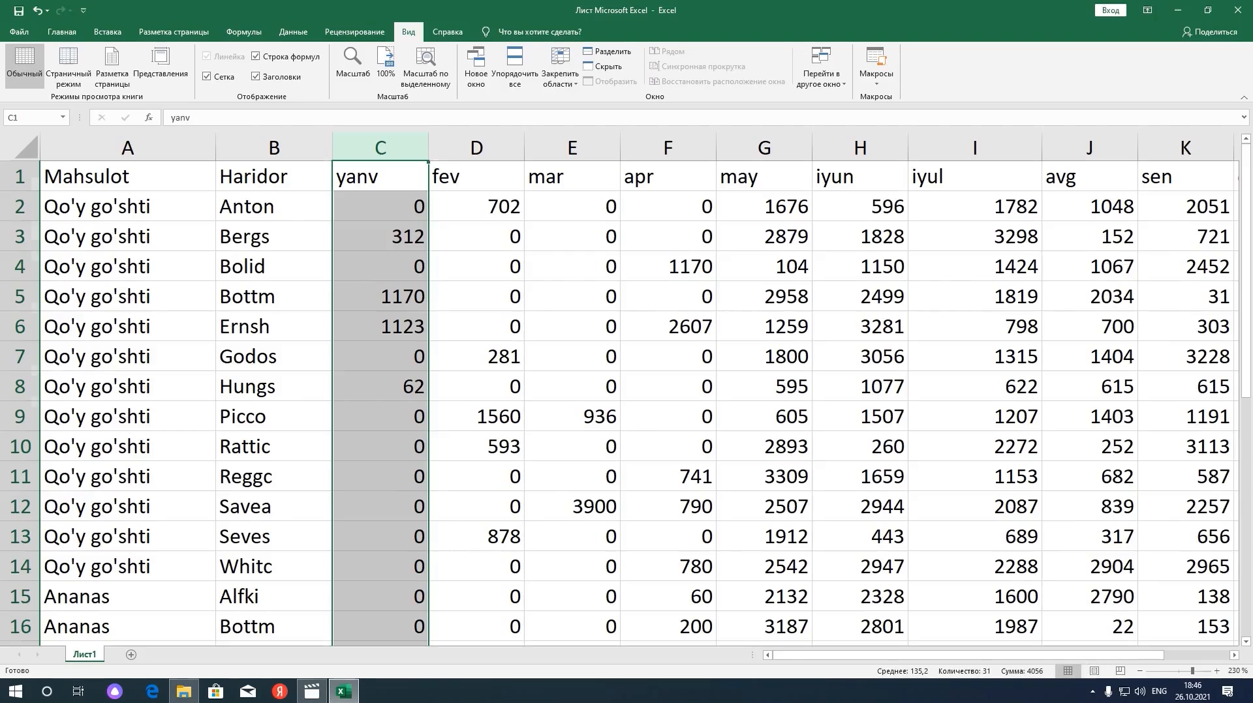
left_click(381, 207)
left_click(380, 148)
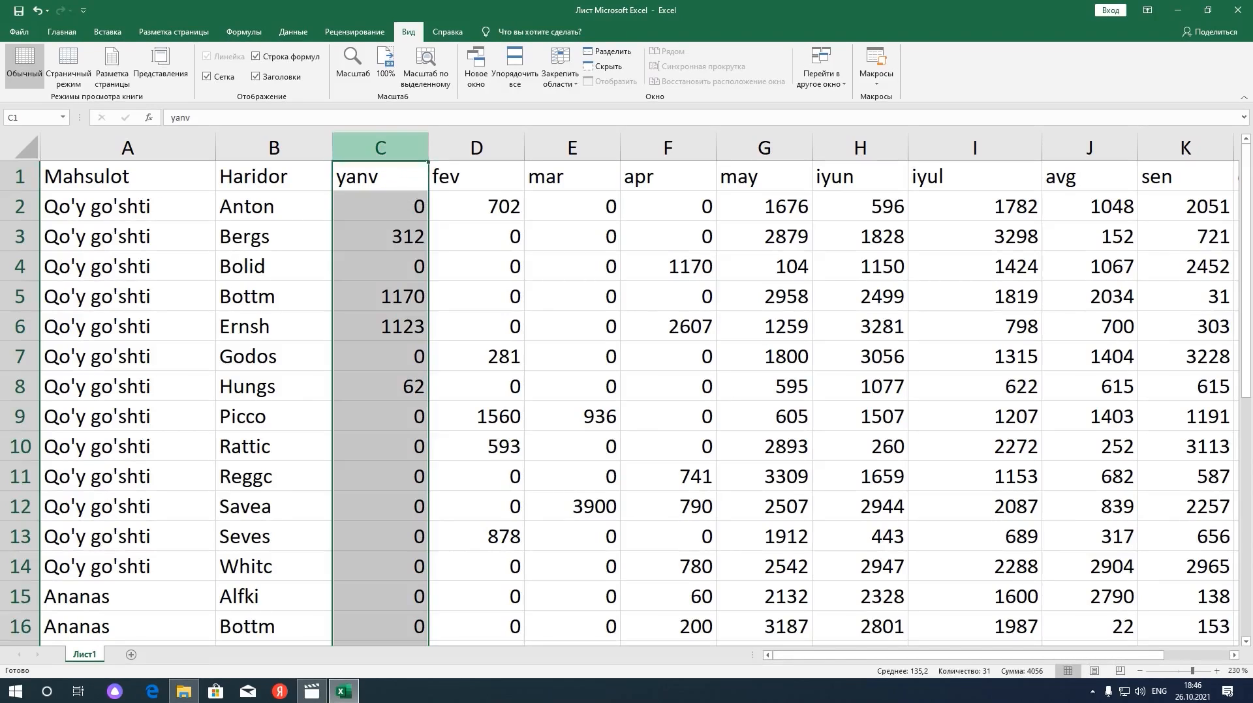
left_click(380, 177)
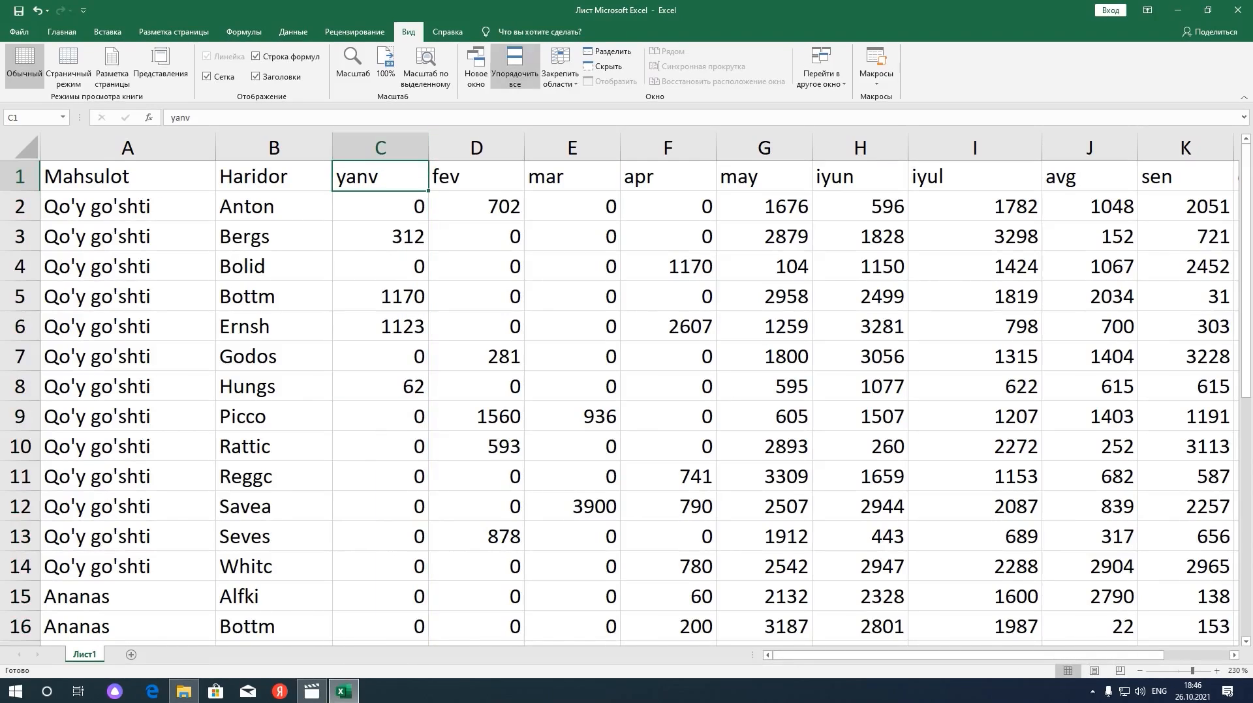
left_click(560, 72)
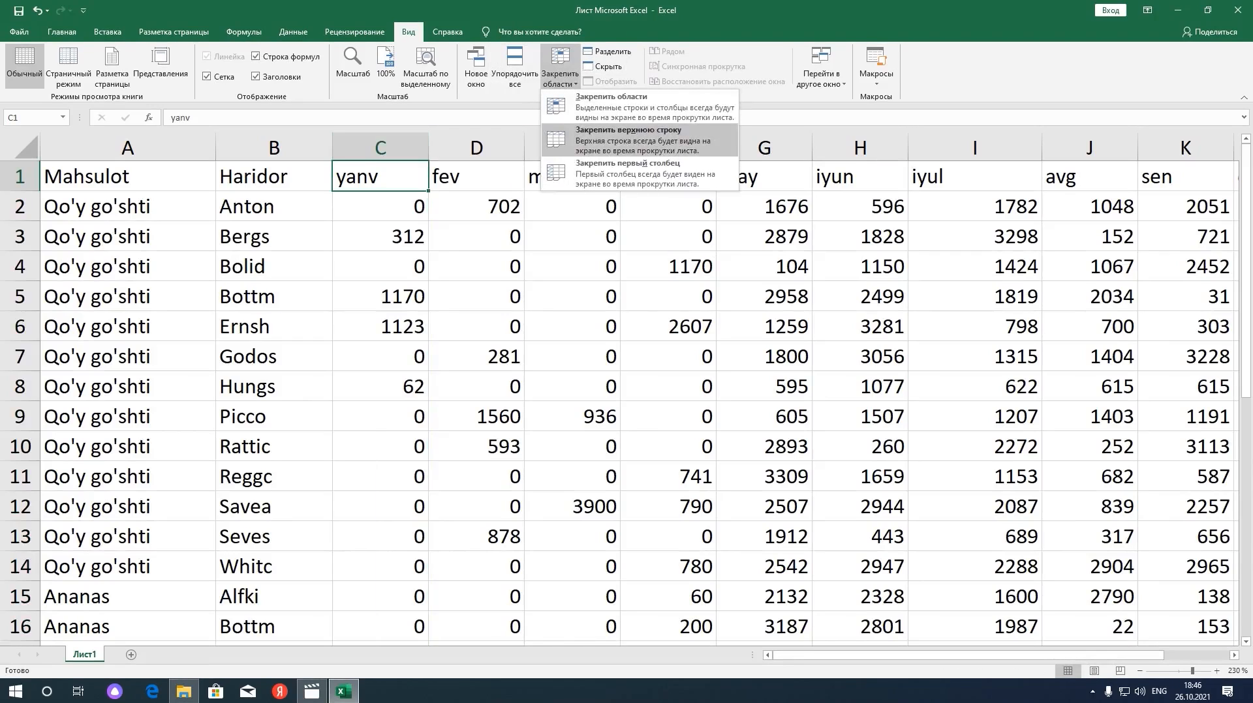
left_click(627, 139)
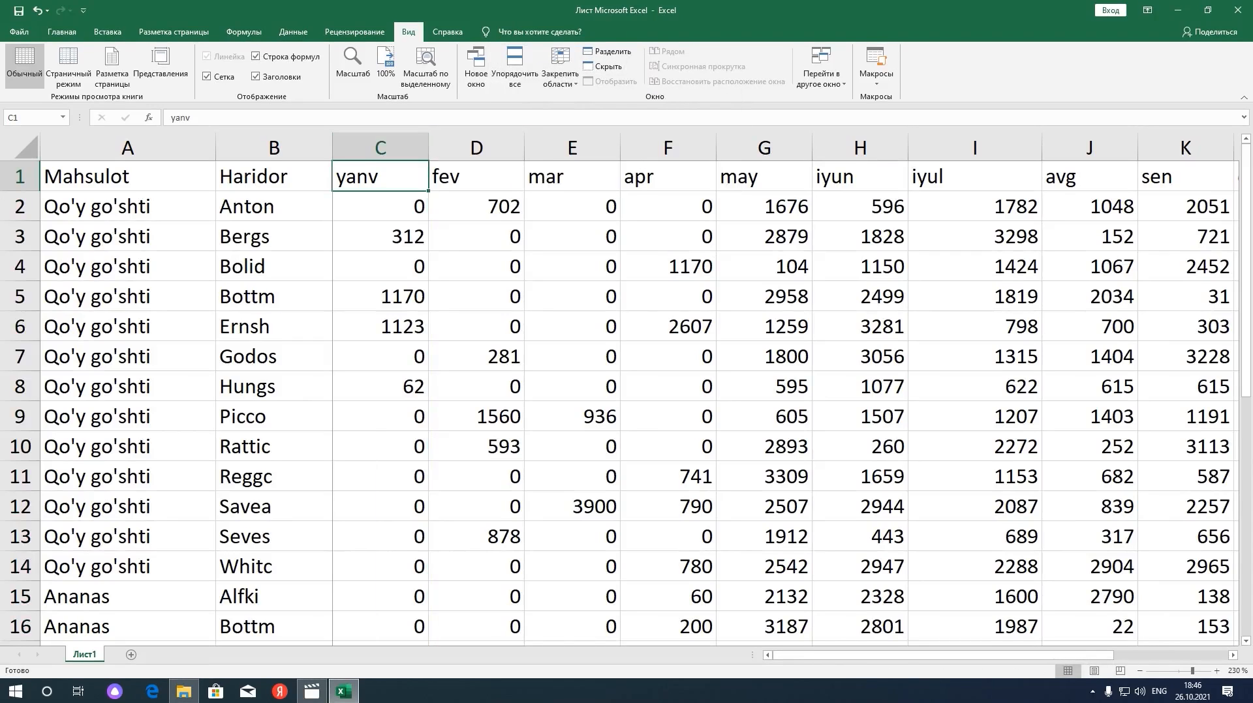
- Check the frozen Mahsulot and Haridor columns while moving along row 1 past the last month to P1
key("Right")
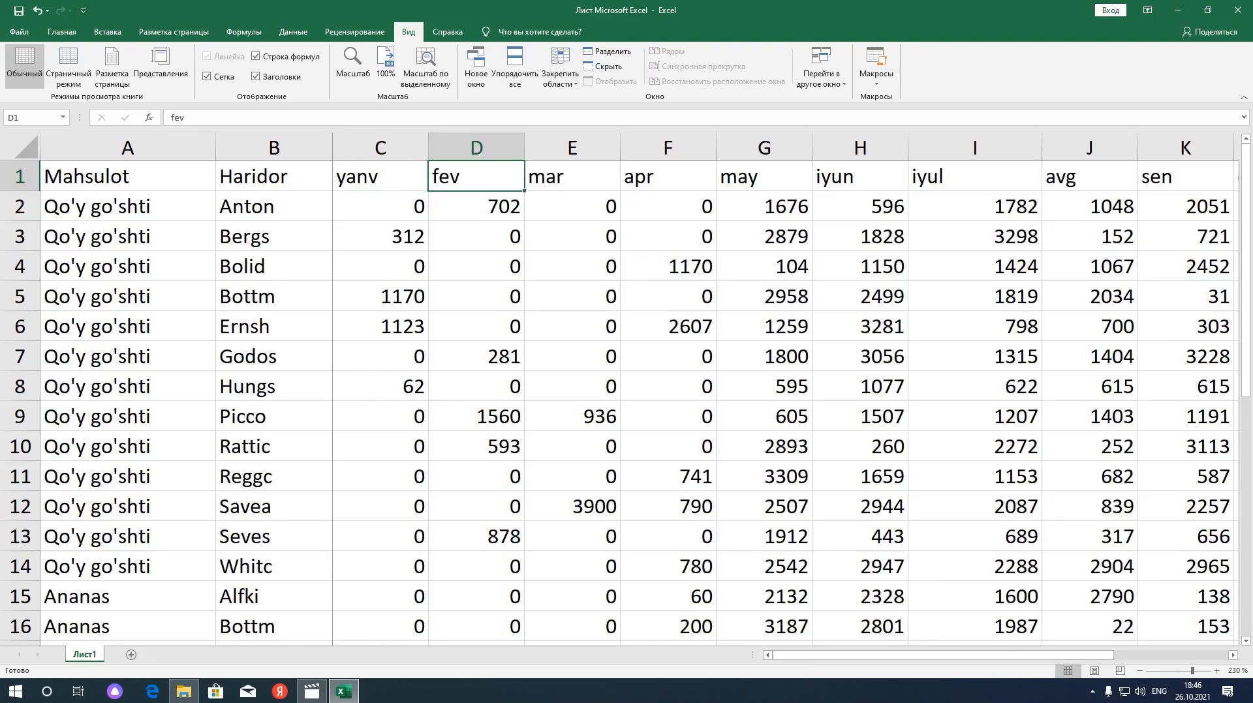
key("Right")
key("Right")
key("Right")
key("Right")
key("Right")
key("Right")
key("Right")
key("Right")
key("Right")
key("Right")
key("Right")
key("Right")
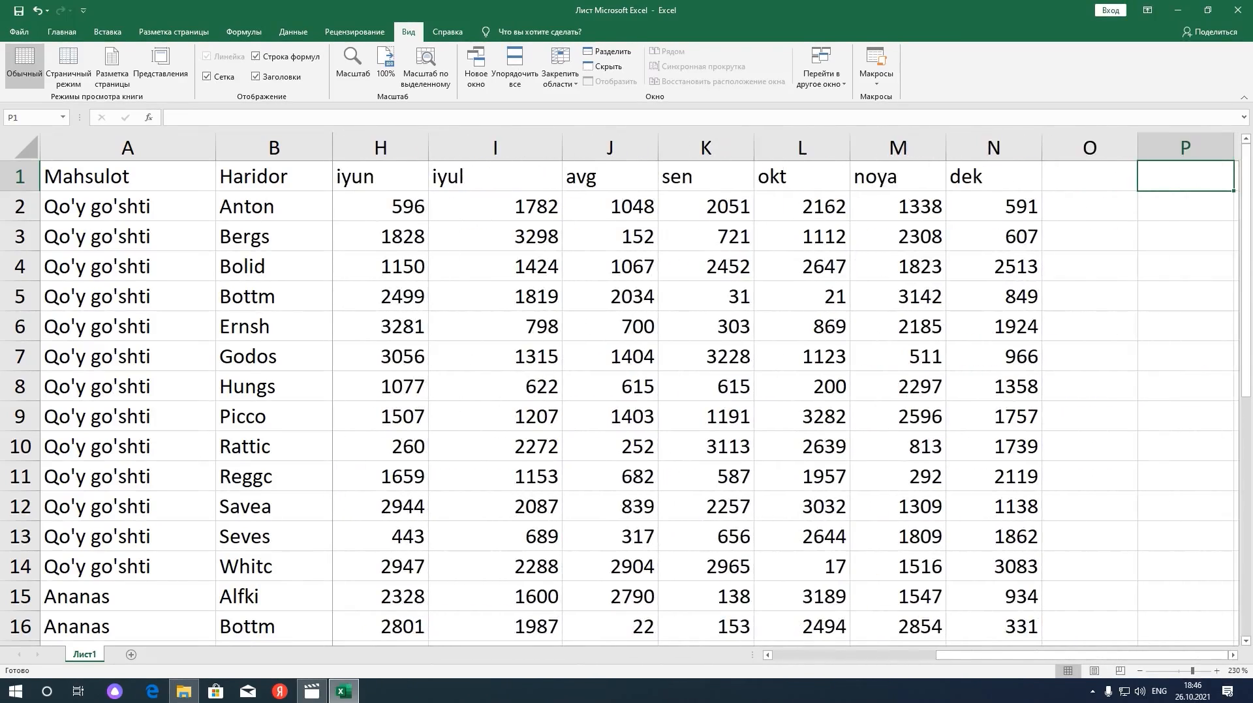
- Move to the dek column and go down through its rows and back up to row 1
key("Down")
key("Left")
key("Down")
key("Left")
key("Down")
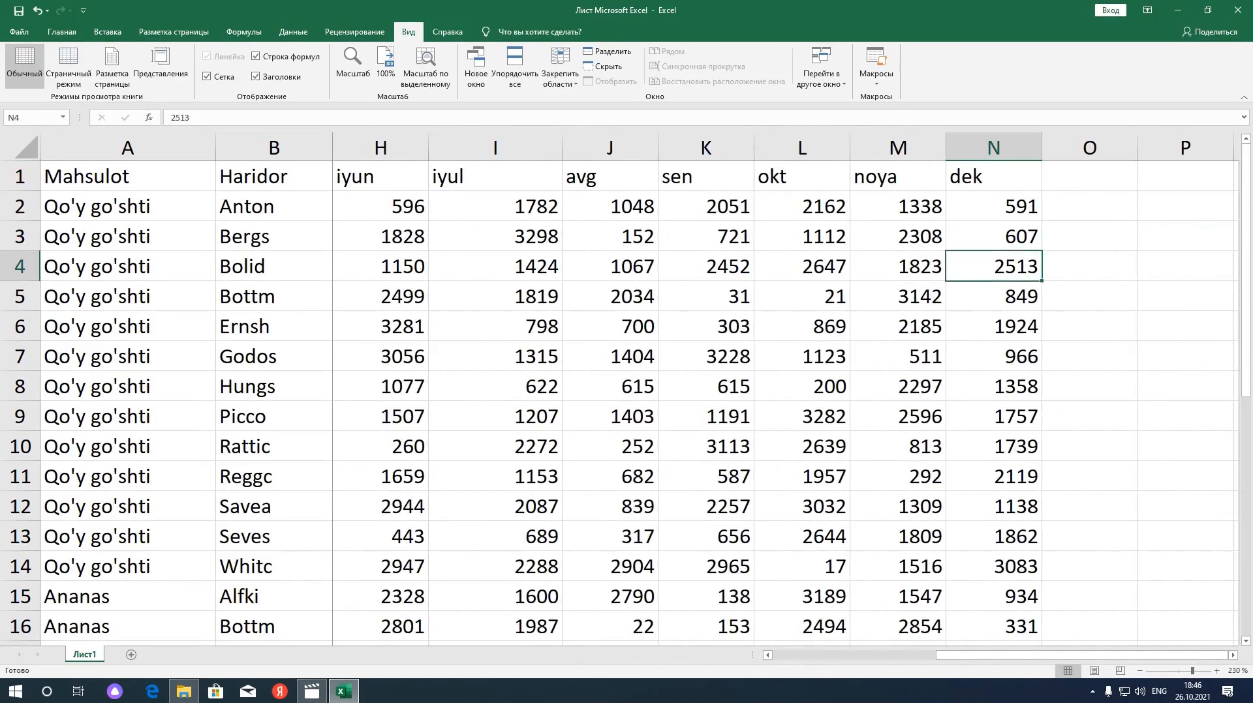
key("Down")
key("Down")
key("Down")
key("Down")
key("Down")
key("Down")
key("Down")
key("Down")
key("Down")
key("Down")
key("Down")
key("Down")
key("Down")
key("Down")
key("Down")
key("Down")
key("Down")
key("Up")
key("Up")
key("Up")
key("Up")
key("Up")
key("Up")
key("Up")
key("Up")
key("Up")
key("Up")
key("Up")
key("Up")
key("Up")
key("Up")
key("Up")
key("Up")
key("Up")
key("Up")
key("Up")
key("Up")
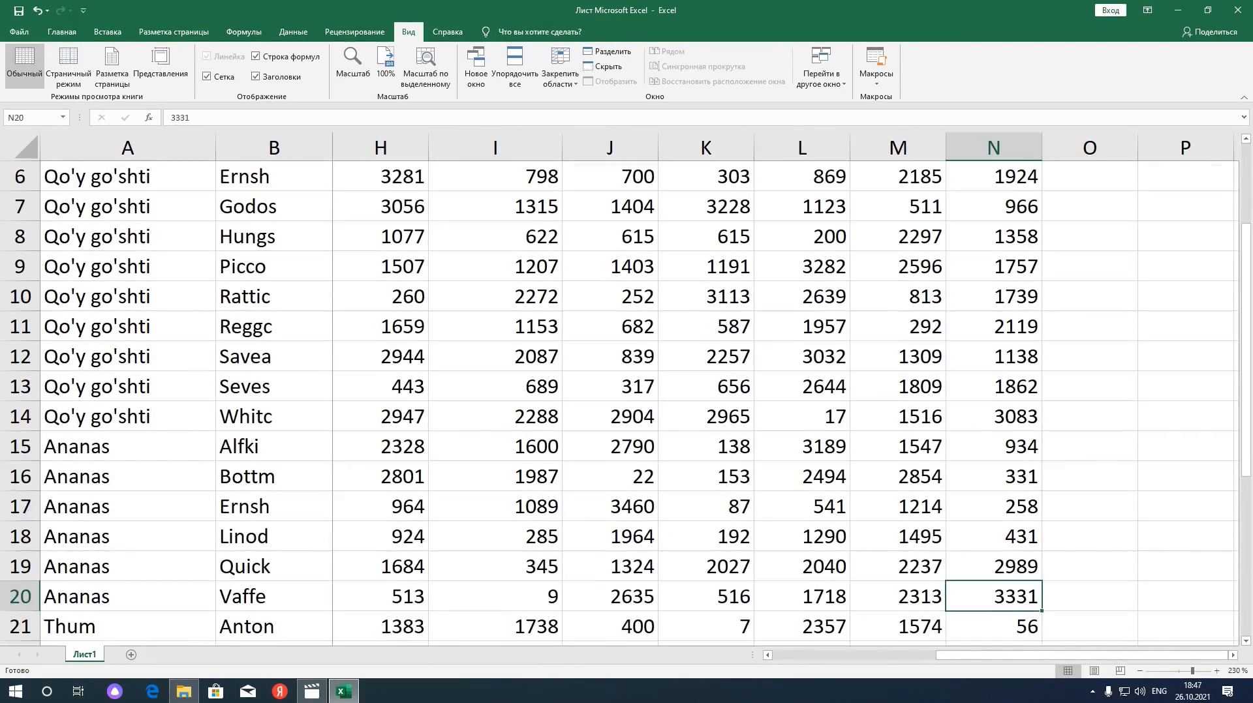
- Move back through the month columns to cell A3 to compare them with the frozen columns
key("Left")
key("Left")
key("Left")
key("Left")
key("Left")
key("Left")
key("Left")
key("Left")
key("Left")
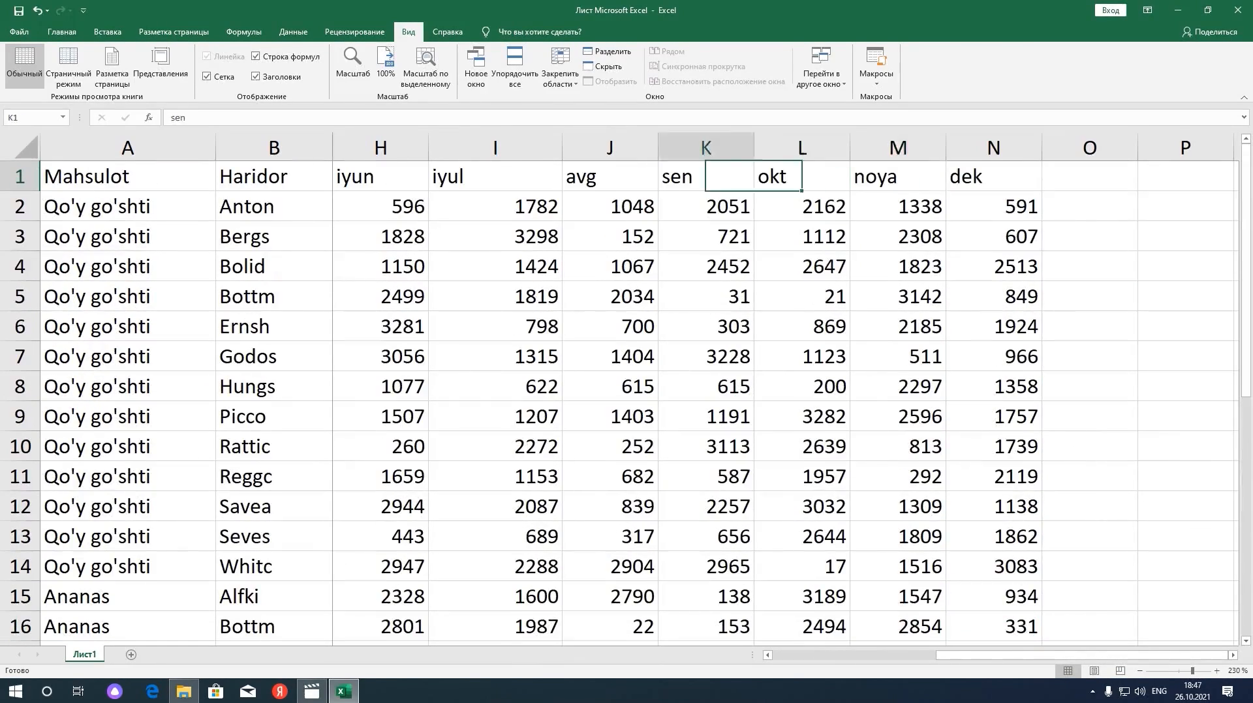
key("Down")
key("Left")
key("Down")
key("Left")
key("Left")
key("Left")
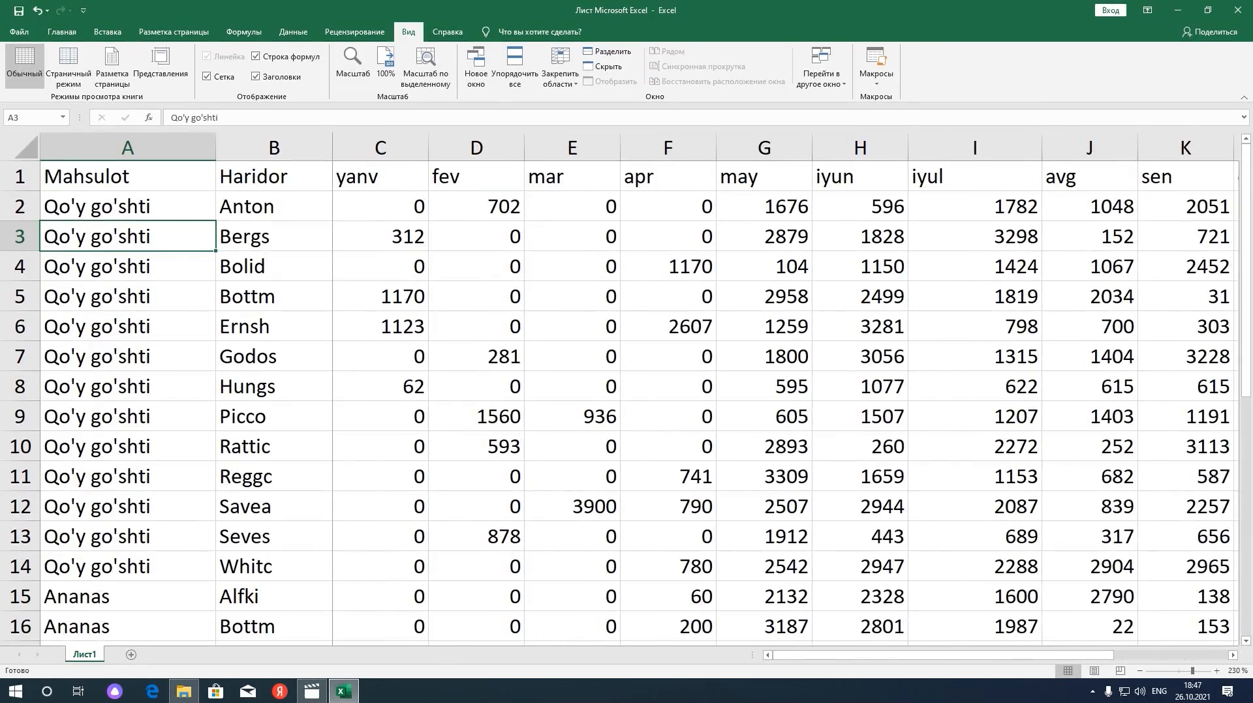
- Go along row 3 through the month columns and back to column A, ending at A4
key("Up")
key("Down")
key("Right")
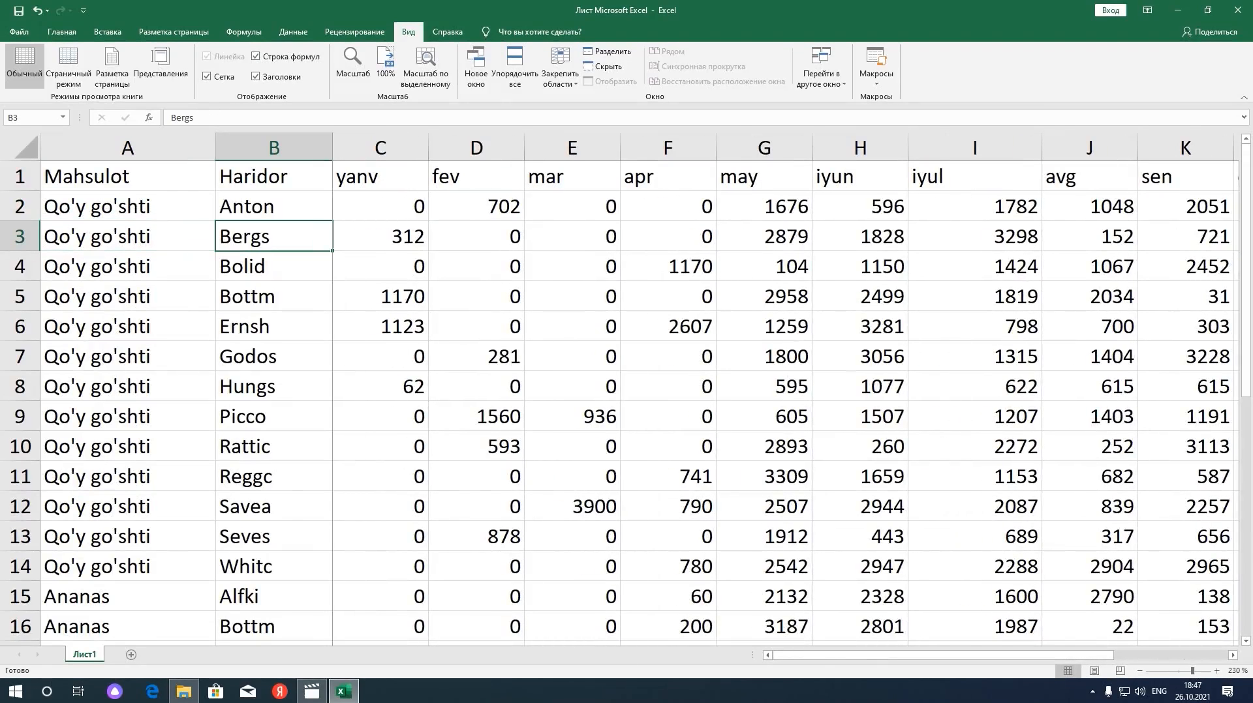
key("Right")
key("Right")
key("Right")
key("Right")
key("Right")
key("Right")
key("Right")
key("Right")
key("Right")
key("Right")
key("Right")
key("Right")
key("Right")
key("Right")
key("Right")
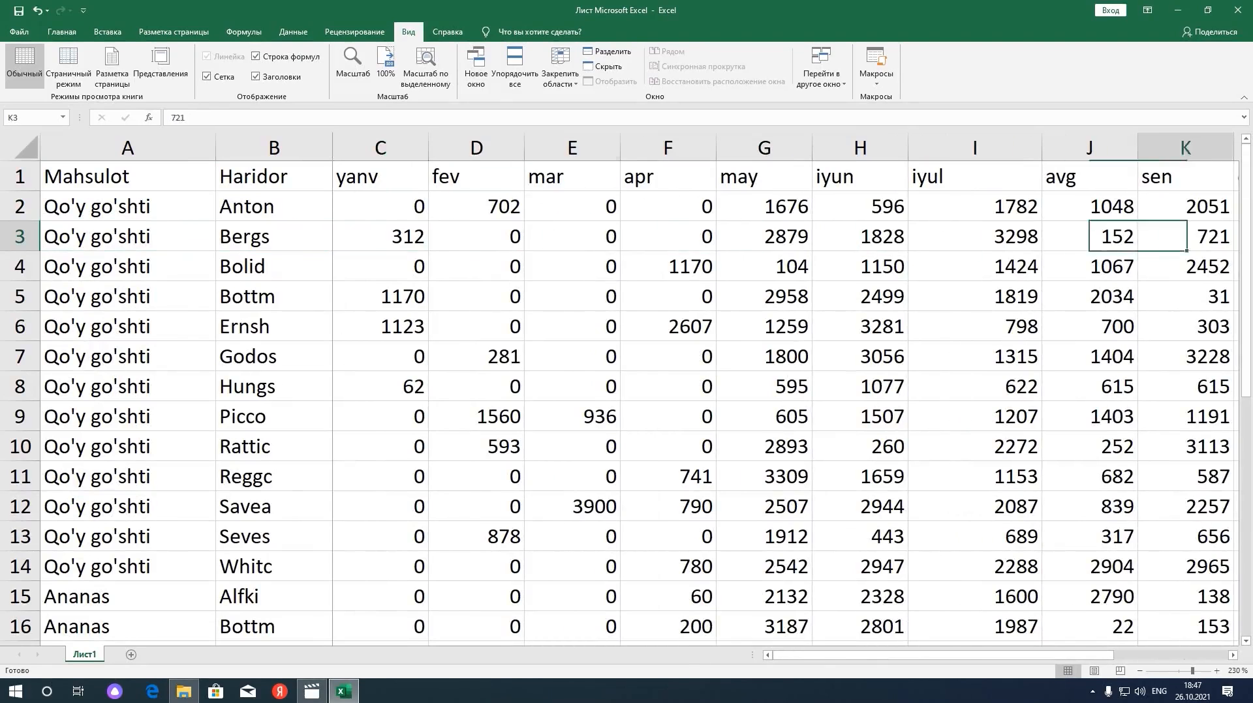
key("Left")
key("Left")
key("Left")
key("Left")
key("Left")
key("Left")
key("Left")
key("Left")
key("Left")
key("Left")
key("Left")
key("Left")
key("Left")
key("Left")
key("Left")
key("Left")
key("Down")
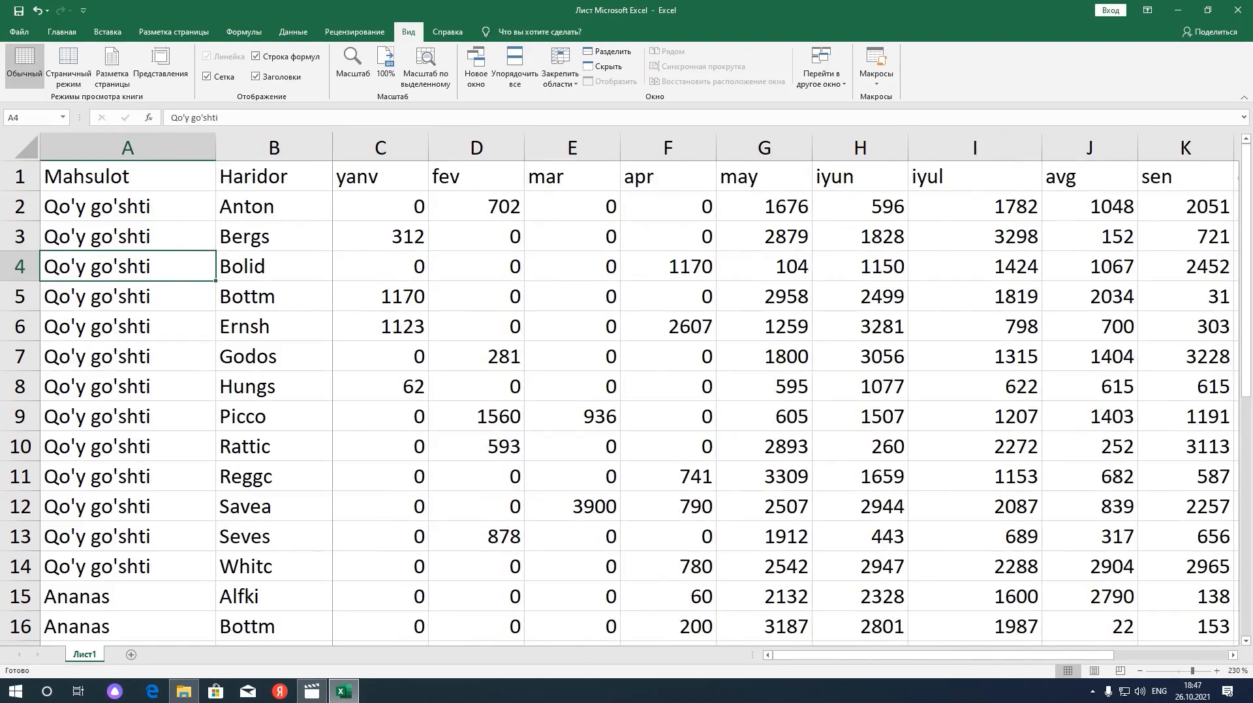
- Set the noya value in M8 to 554 and return to column A in row 9
left_click(1089, 416)
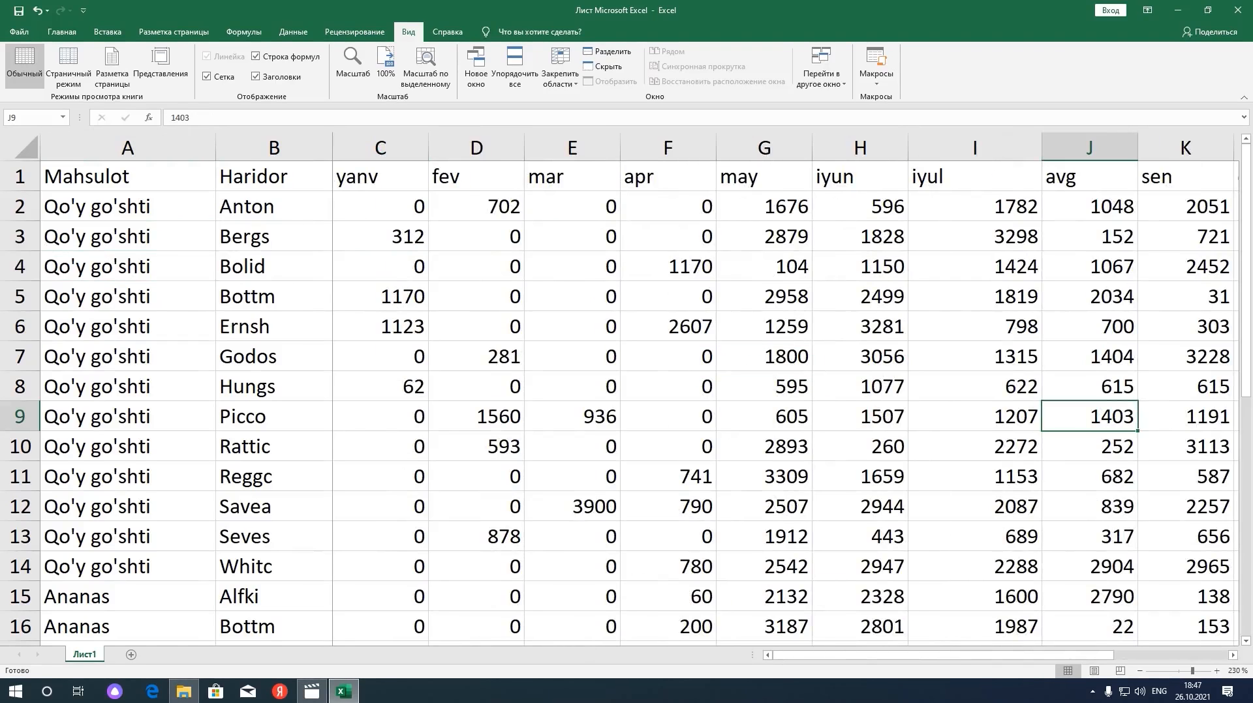
left_click(974, 386)
key("Right")
key("Right")
key("Right")
key("Right")
key("Right")
key("Right")
key("Right")
key("Right")
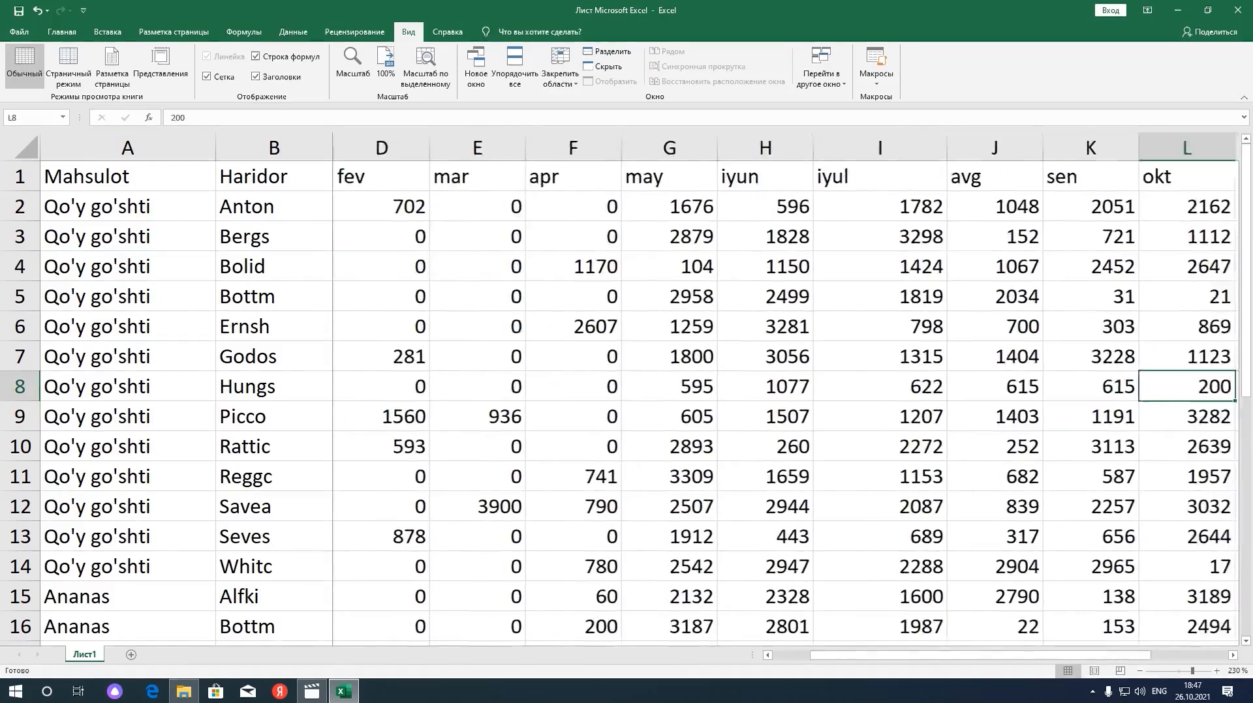
key("Left")
key("Left")
key("Left")
key("Left")
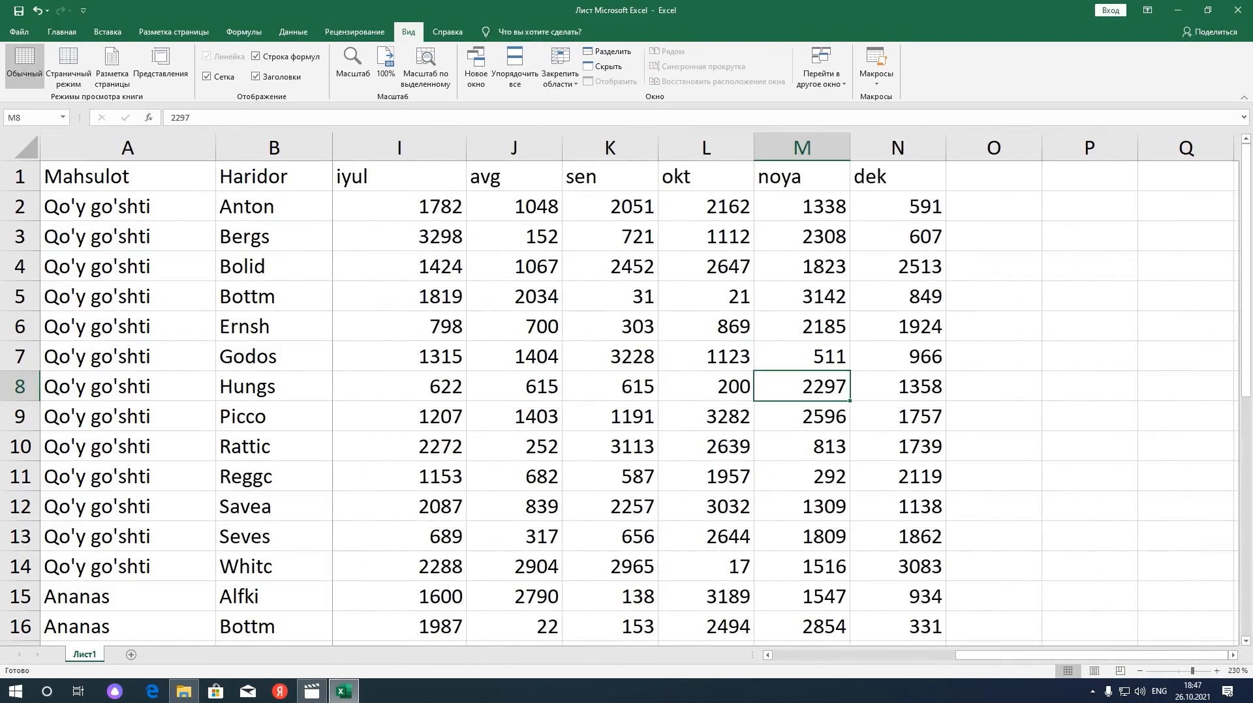
type("554")
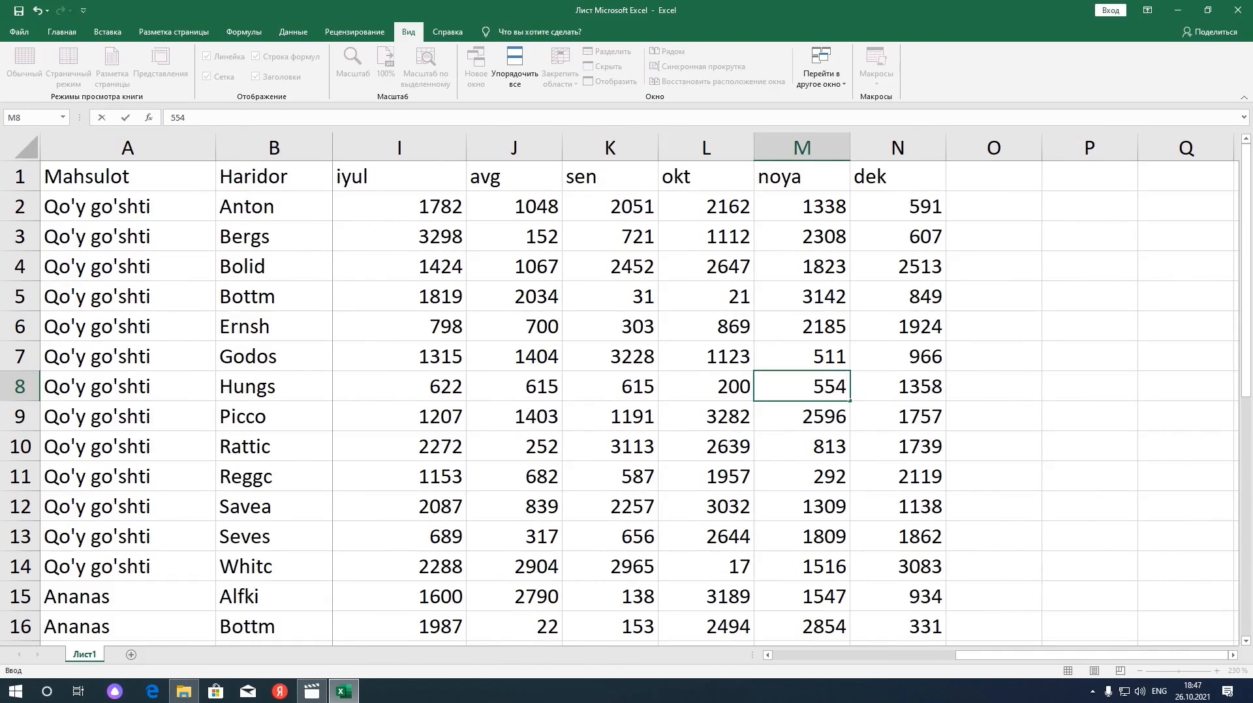
key("Return")
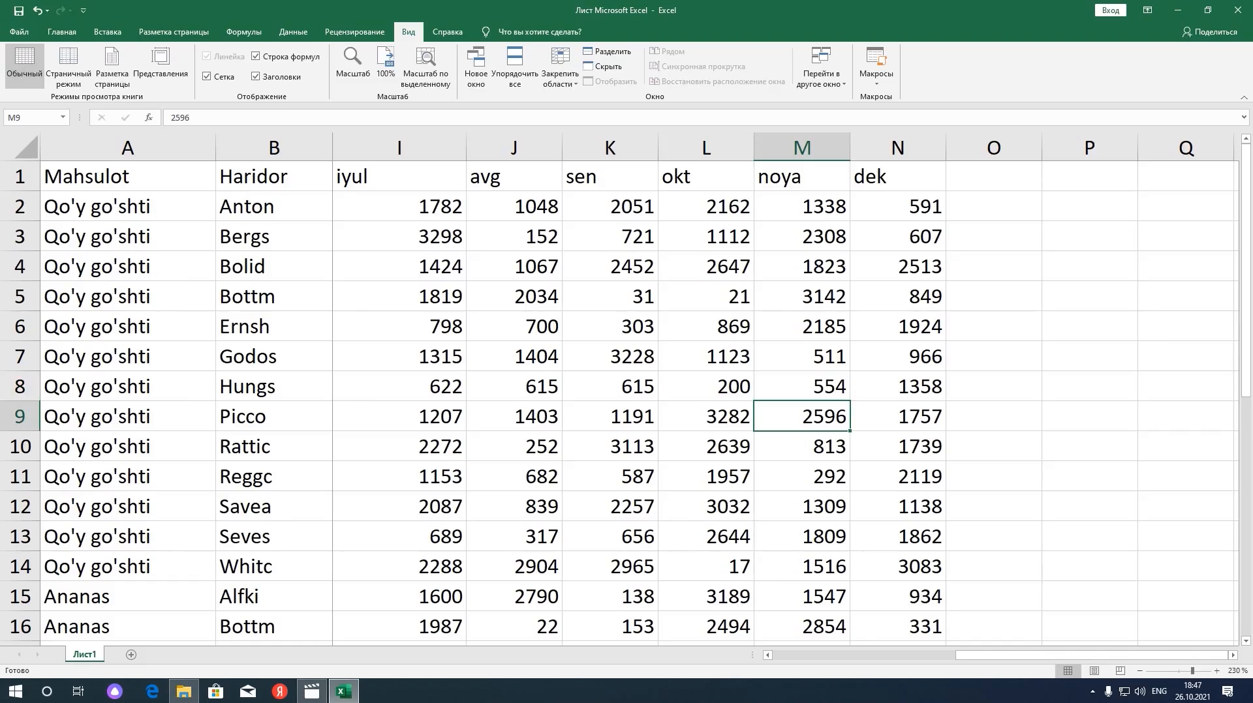
key("Left")
key("ctrl+Left")
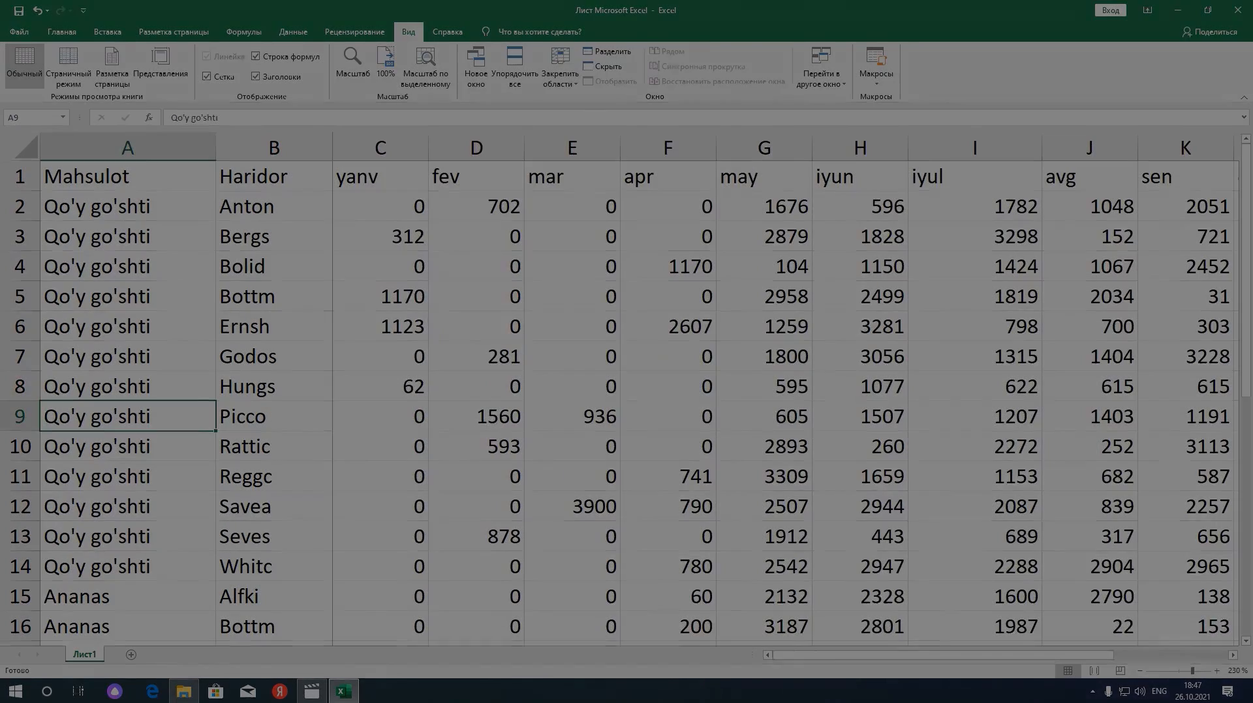